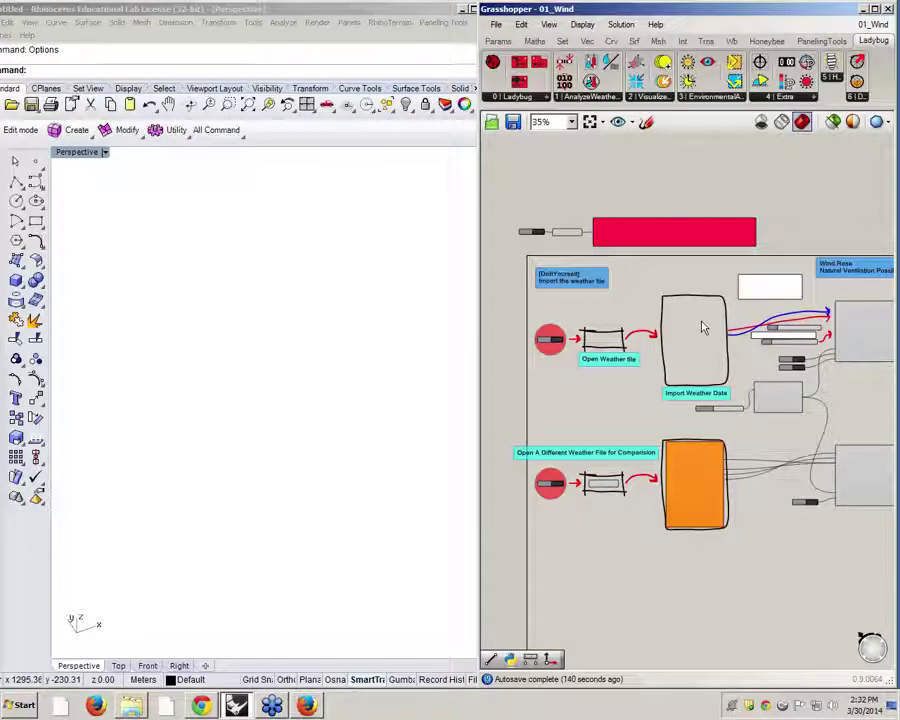
- Add a Ladybug_Open EPW Weather File component inside the empty "Open Weather file" frame
right_click_drag(534, 285, 551, 263)
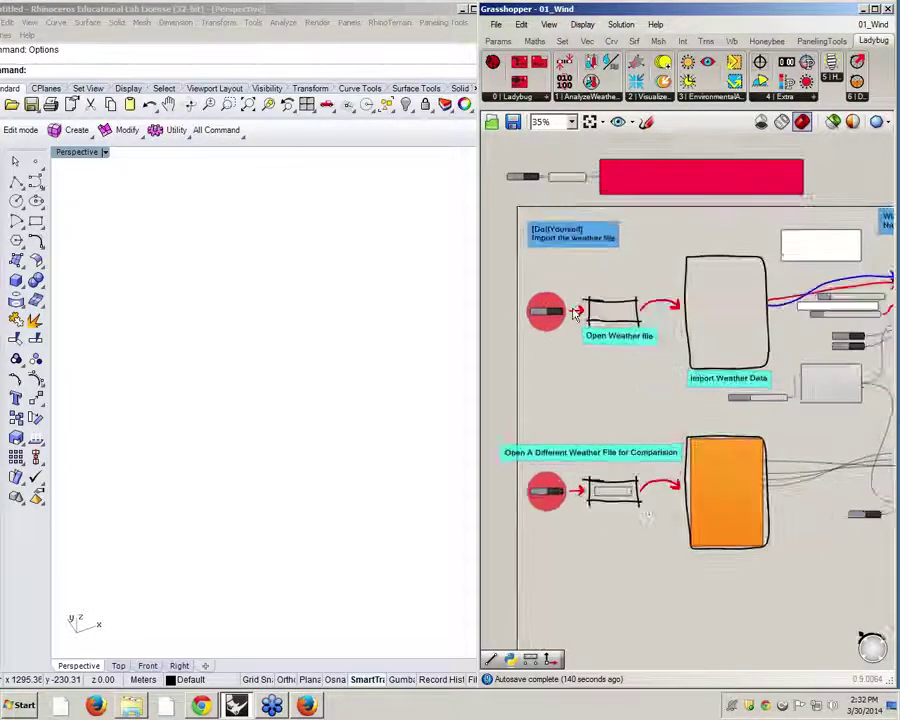
scroll(640, 316, "up", 8)
scroll(670, 316, "down", 5)
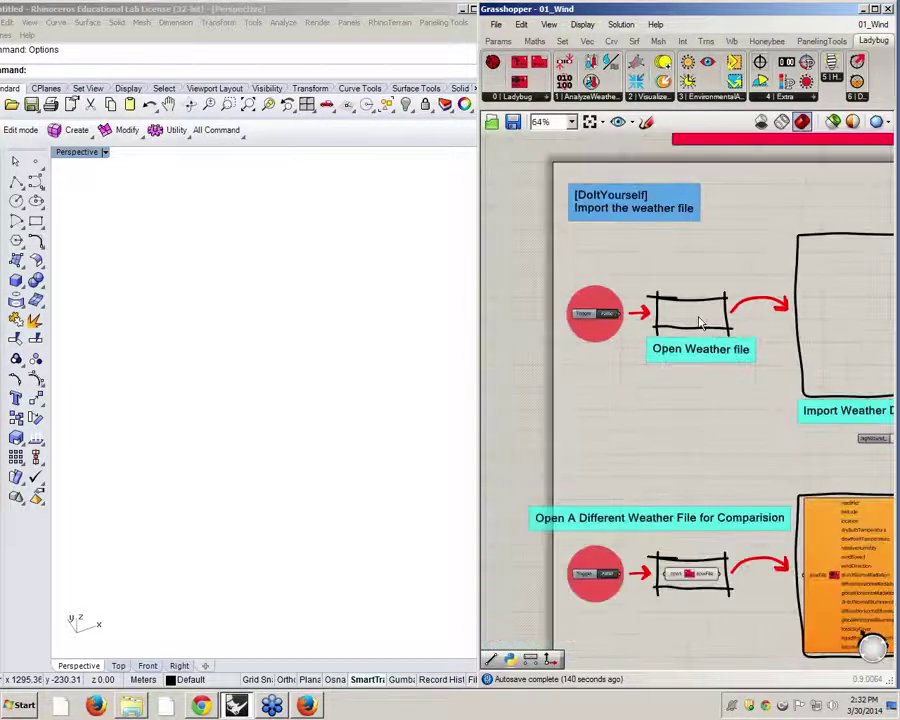
double_click(695, 315)
right_click_drag(734, 442, 667, 440)
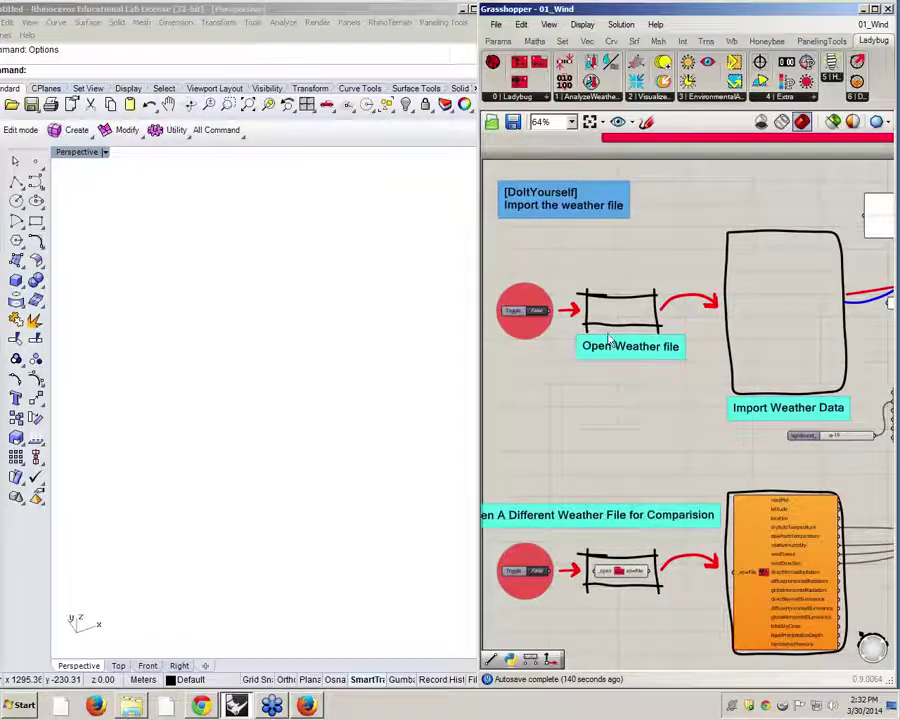
scroll(616, 314, "up", 1)
double_click(616, 312)
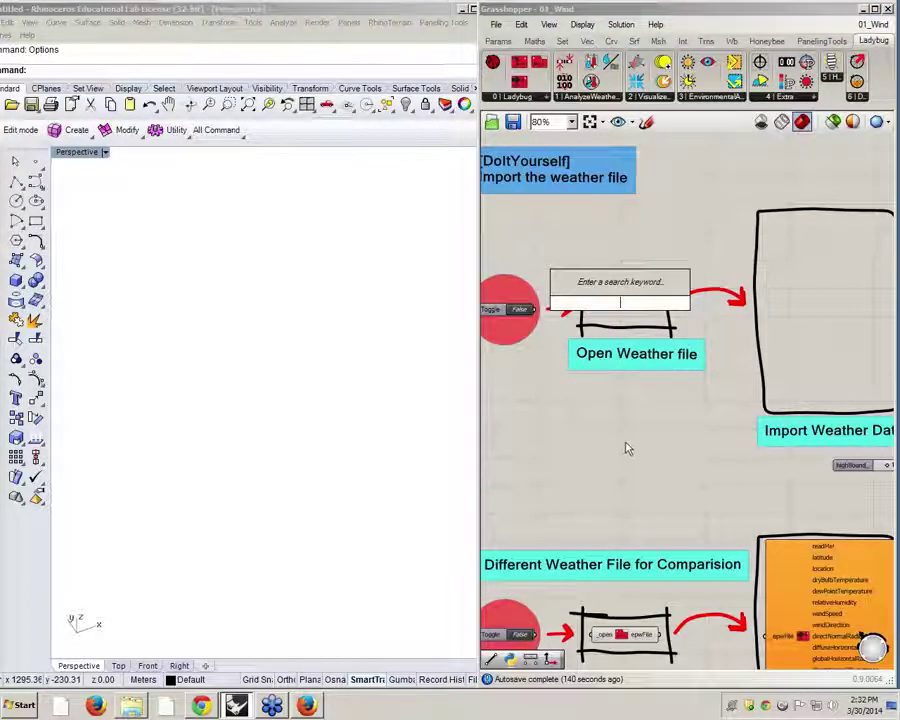
type("open")
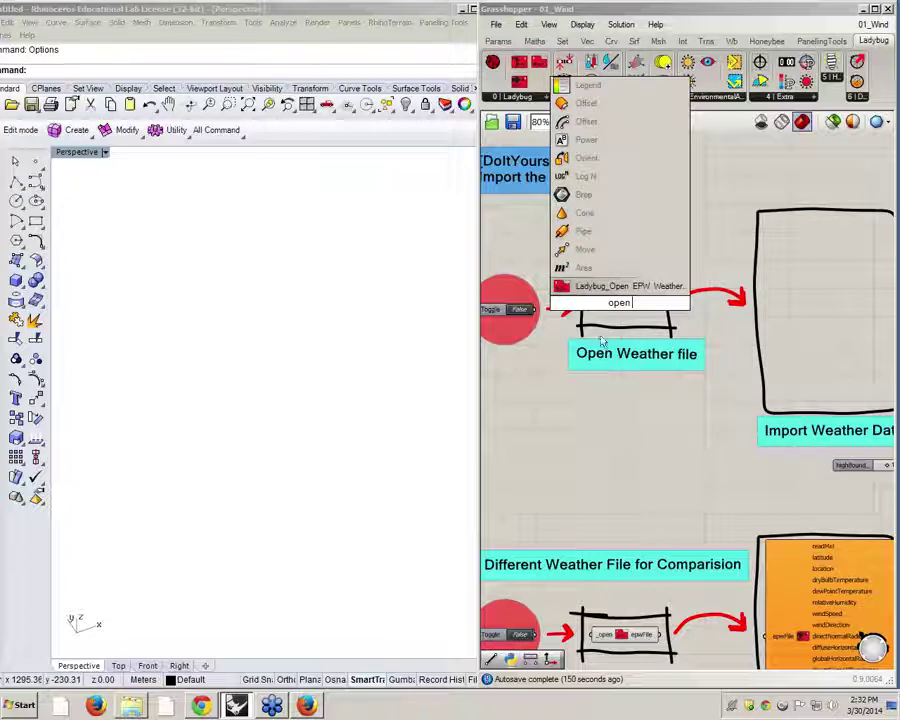
left_click(627, 286)
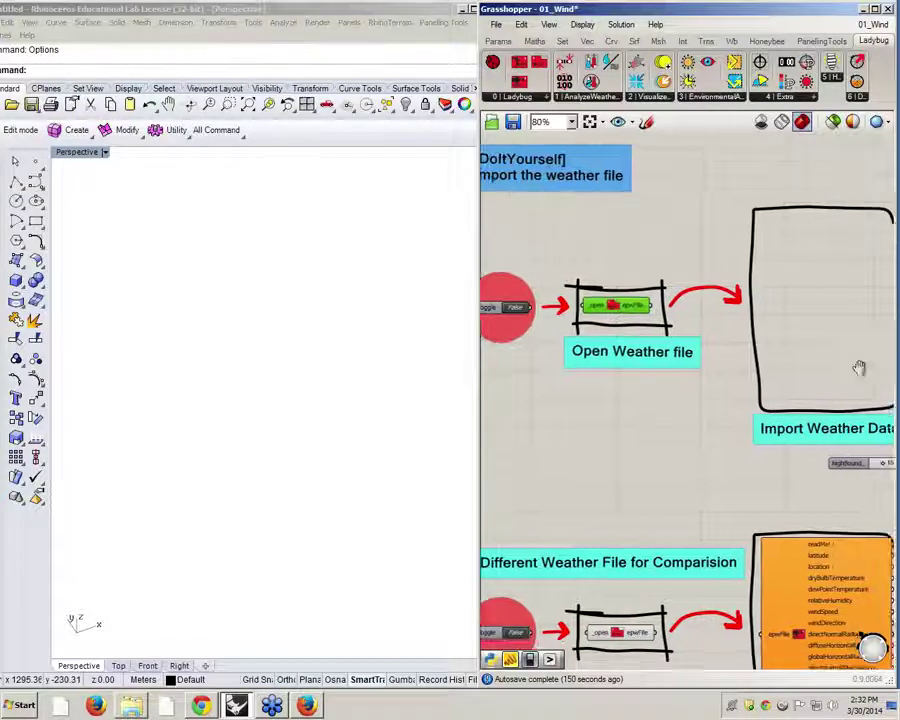
- Add a Ladybug_Import epw component inside the empty "Import Weather Data" frame
right_click_drag(805, 321, 741, 307)
double_click(741, 303)
type("imp")
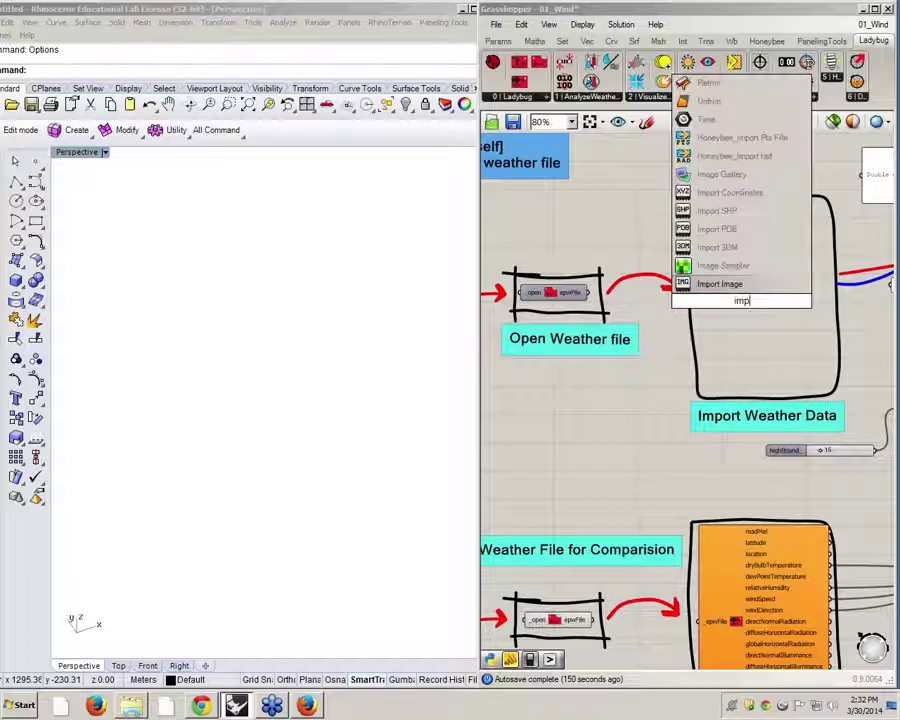
type("ort")
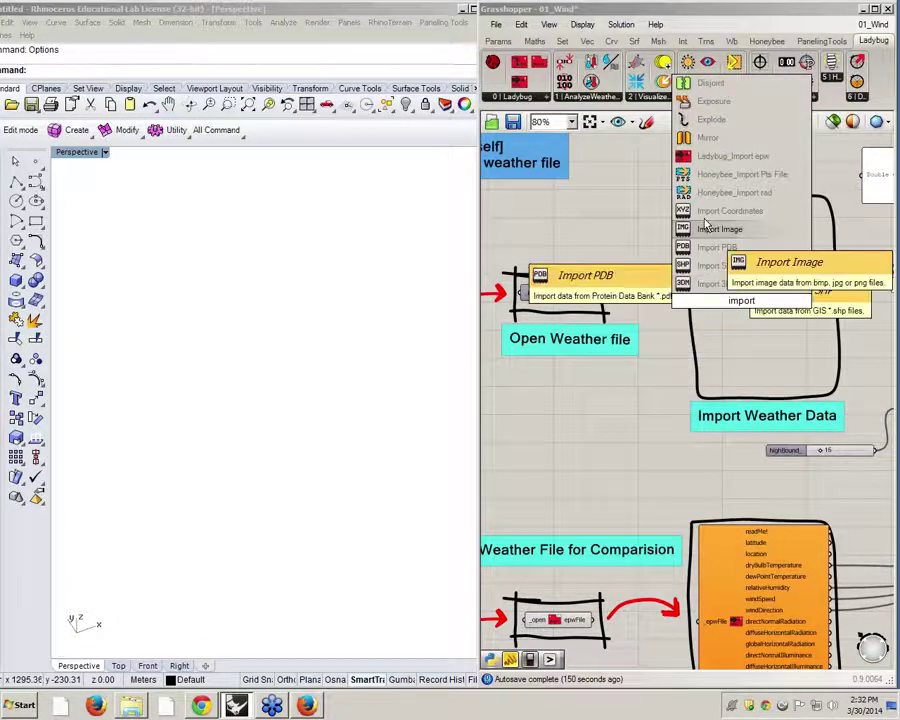
left_click(753, 160)
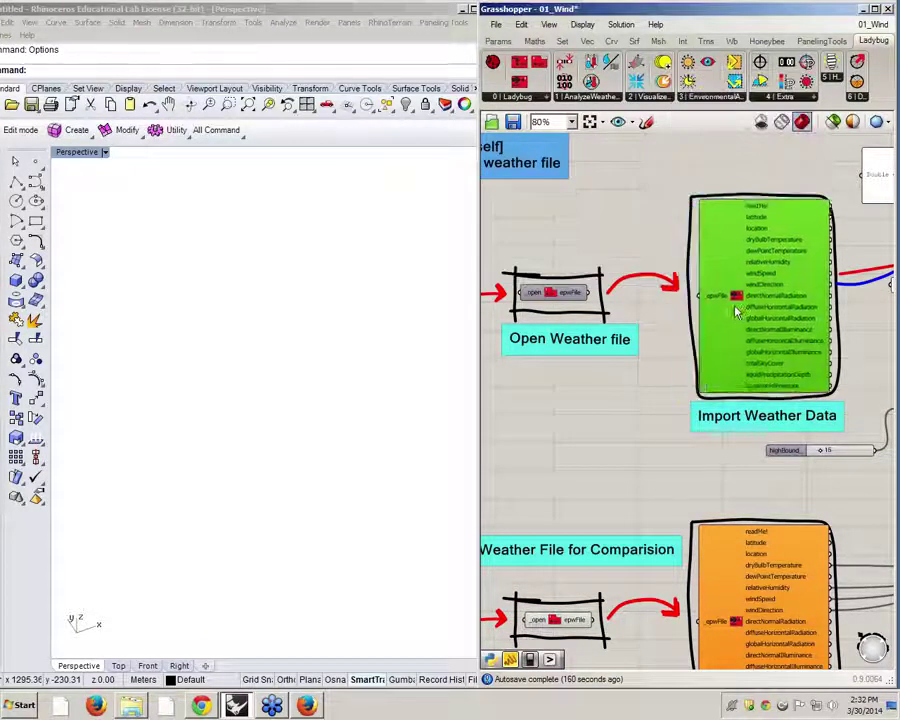
- Wire the Boolean toggle to the Open EPW component's _open input and its epwFile output to the Import epw component's _epwFile input
right_click_drag(568, 291, 633, 294)
left_click_drag(536, 297, 590, 296)
left_click_drag(660, 302, 785, 297)
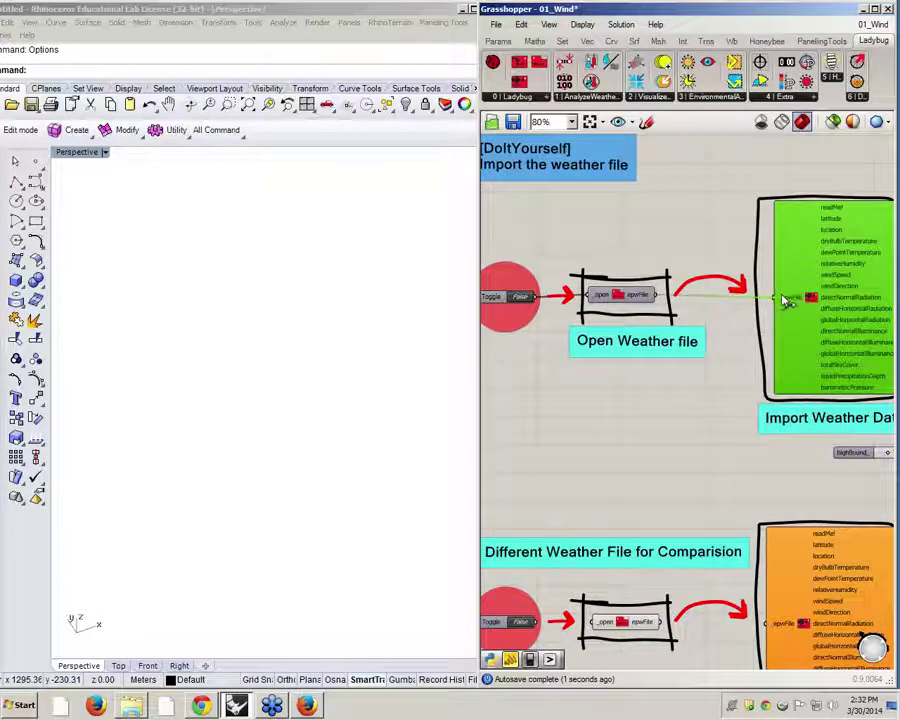
- Set the Open EPW component's toggle to True and load the weather file USA_IL_Chicago-OHare.Intl.AP.725300_TMY3.epw
right_click_drag(810, 268, 652, 261)
scroll(652, 261, "up", 4)
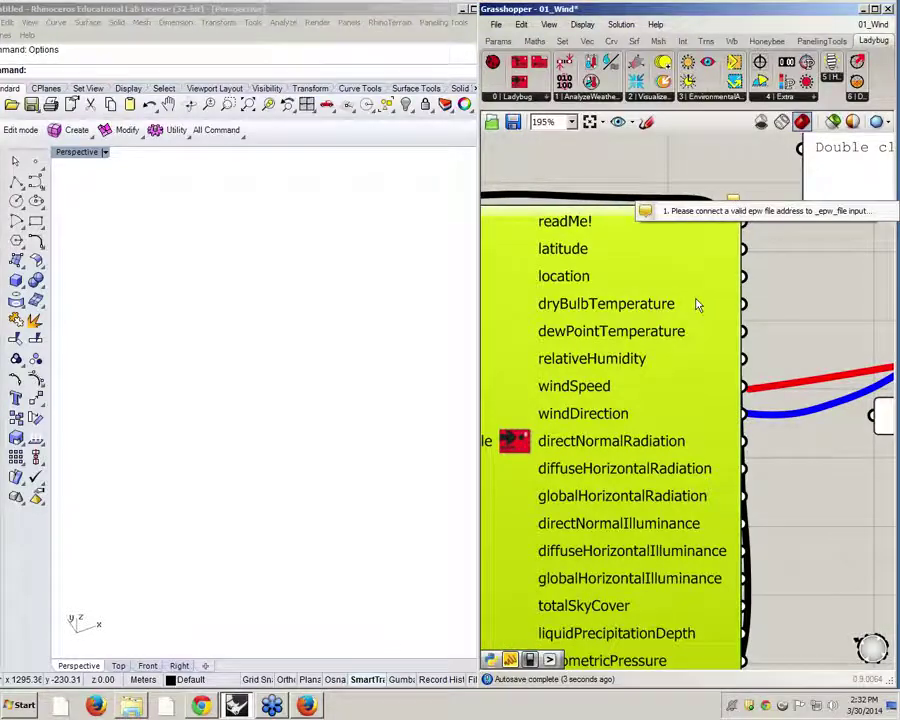
right_click_drag(678, 306, 783, 253)
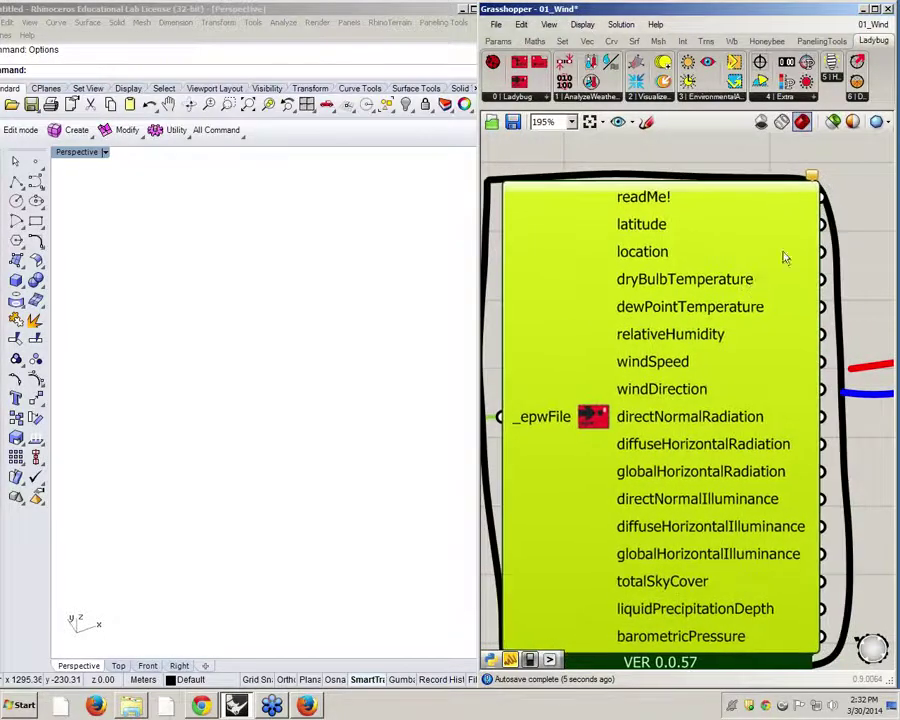
scroll(826, 236, "down", 5)
scroll(597, 305, "up", 3)
right_click_drag(597, 305, 772, 302)
scroll(661, 277, "down", 2)
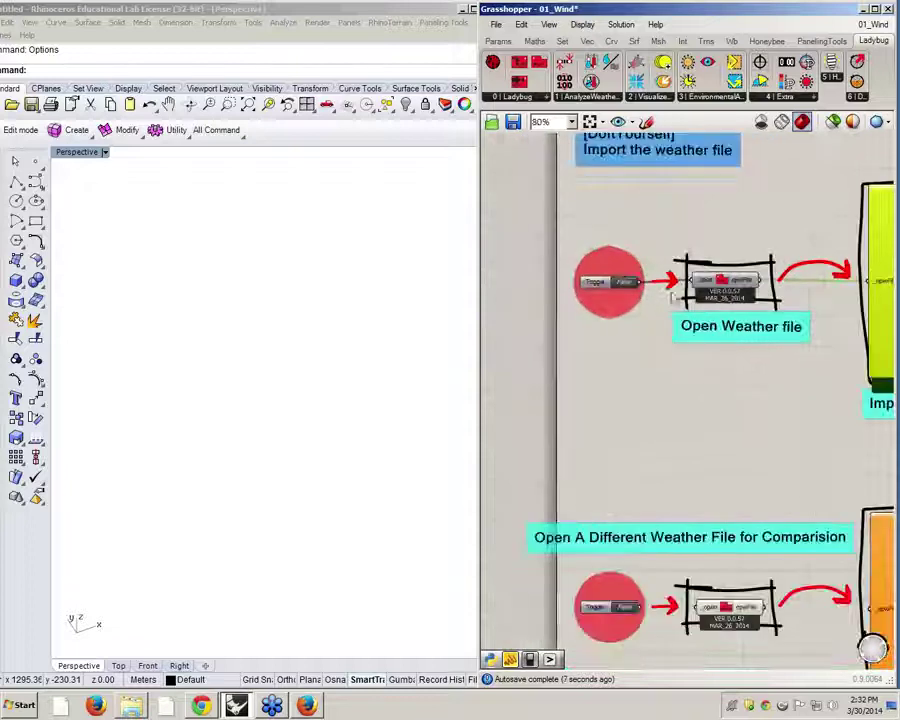
double_click(625, 283)
left_click(272, 262)
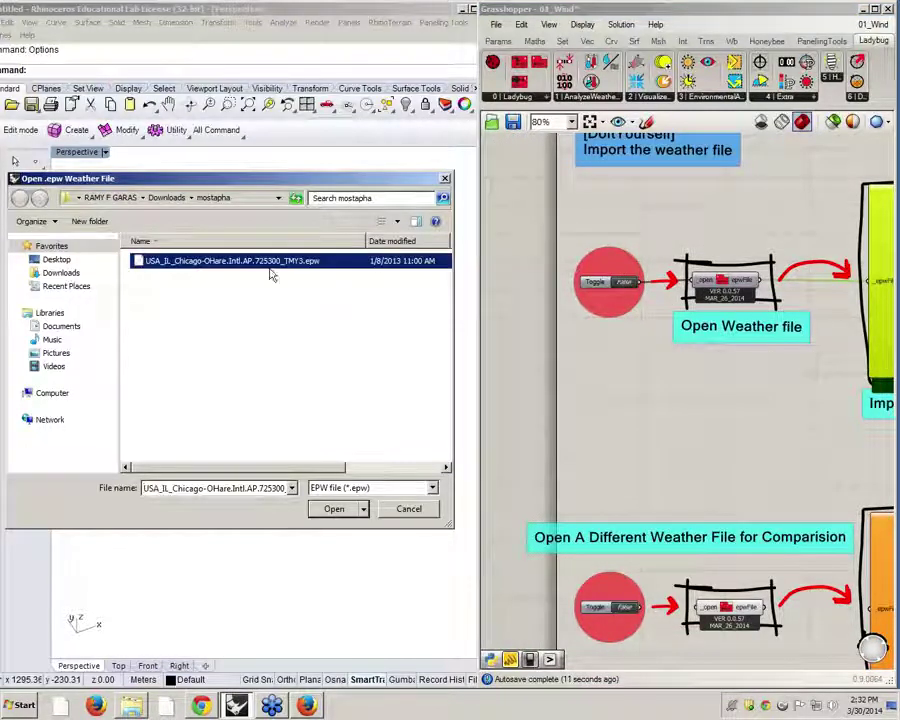
left_click(334, 509)
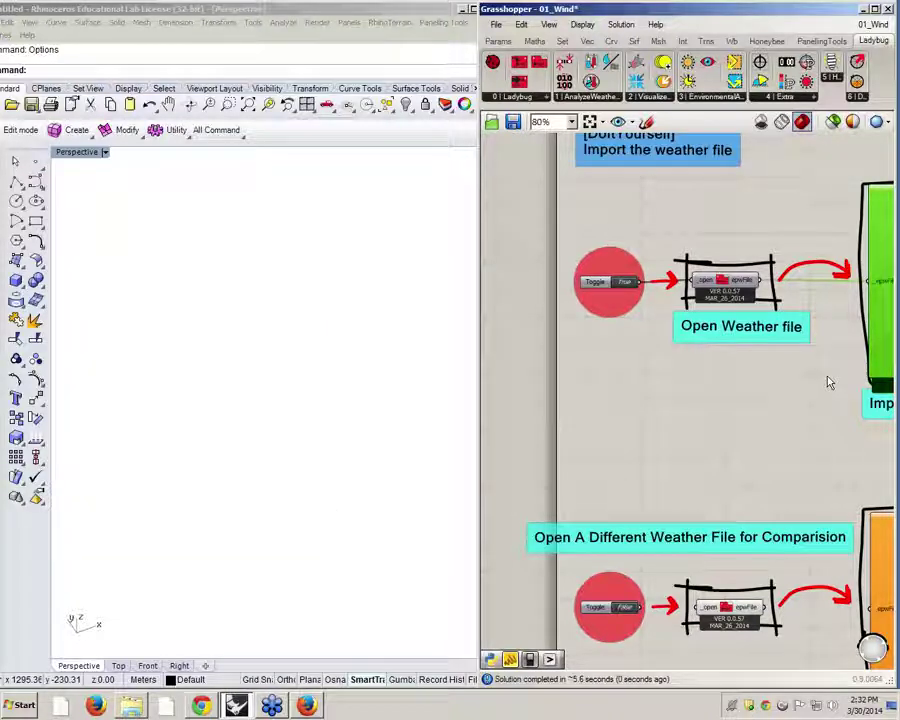
- Examine the Import epw component's outputs and the Wind Rose component's inputs, including the description of _runIt
right_click_drag(825, 380, 629, 382)
scroll(640, 282, "up", 2)
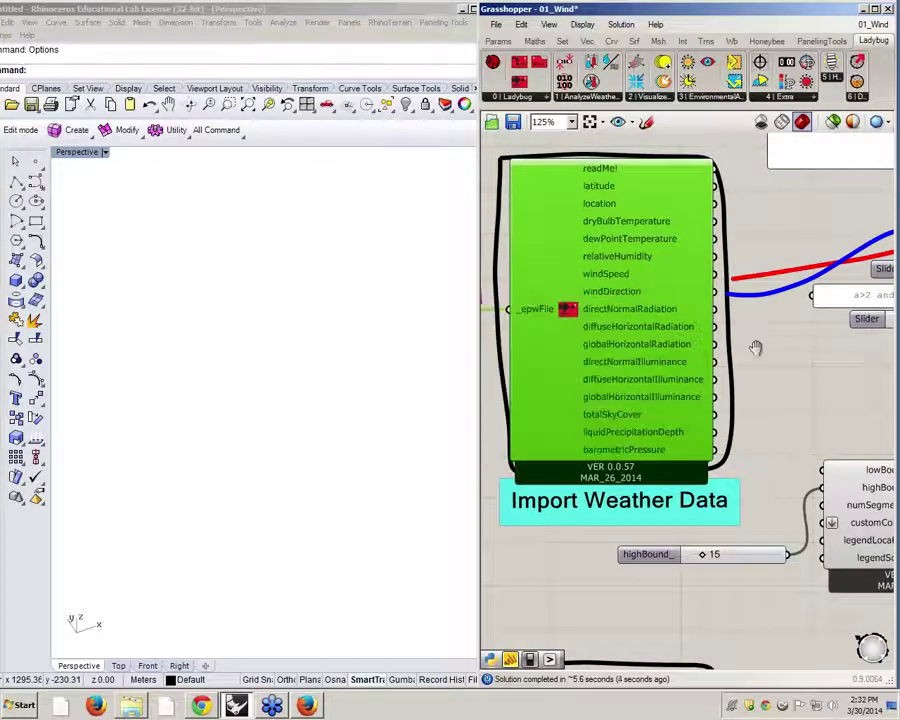
scroll(757, 345, "down", 4)
scroll(785, 335, "up", 4)
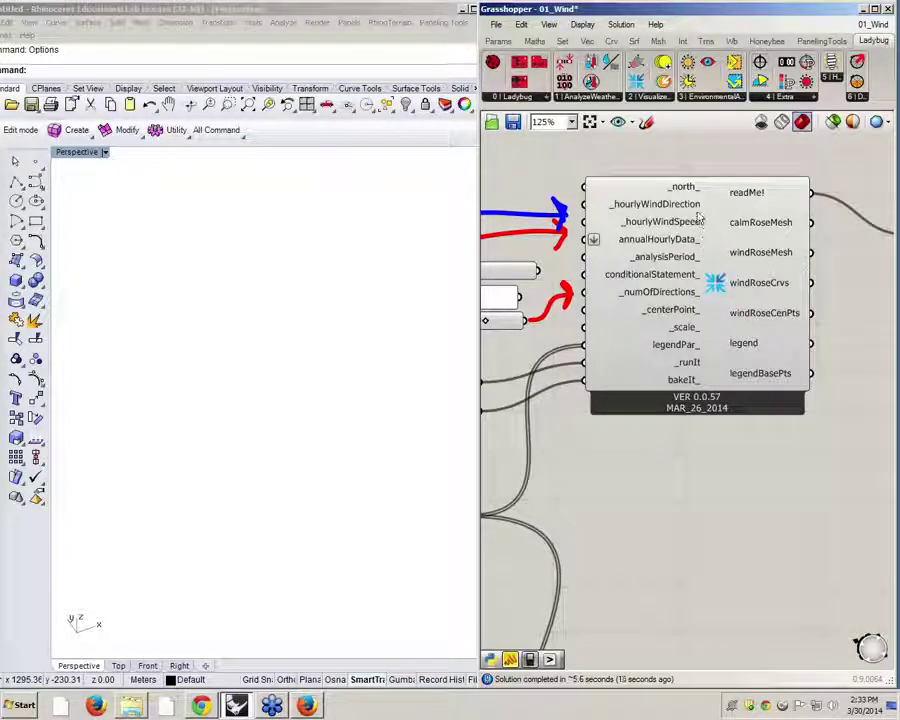
mouse_move(688, 228)
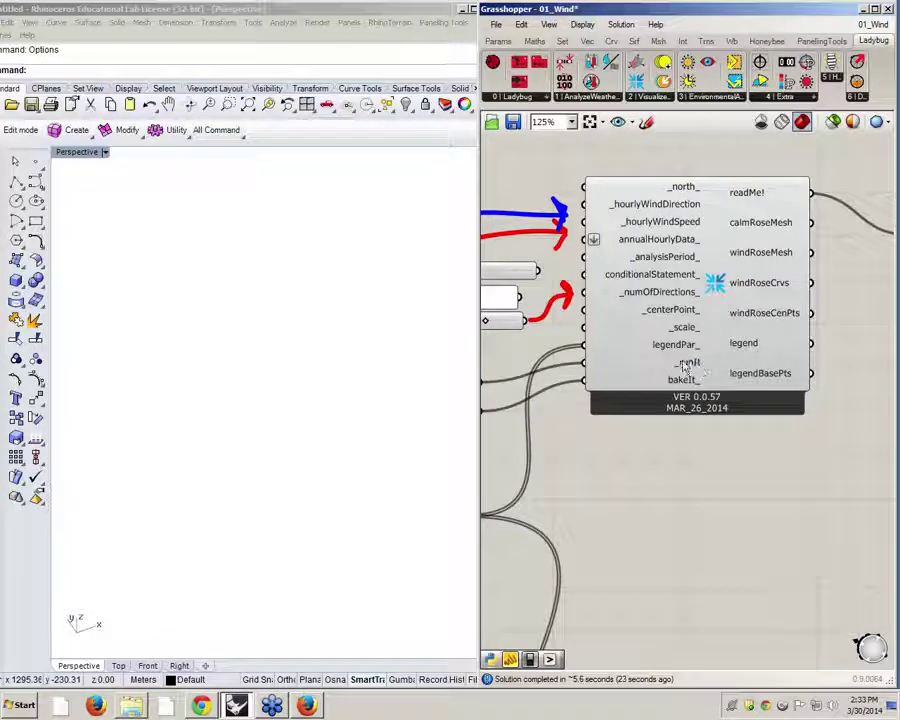
mouse_move(703, 371)
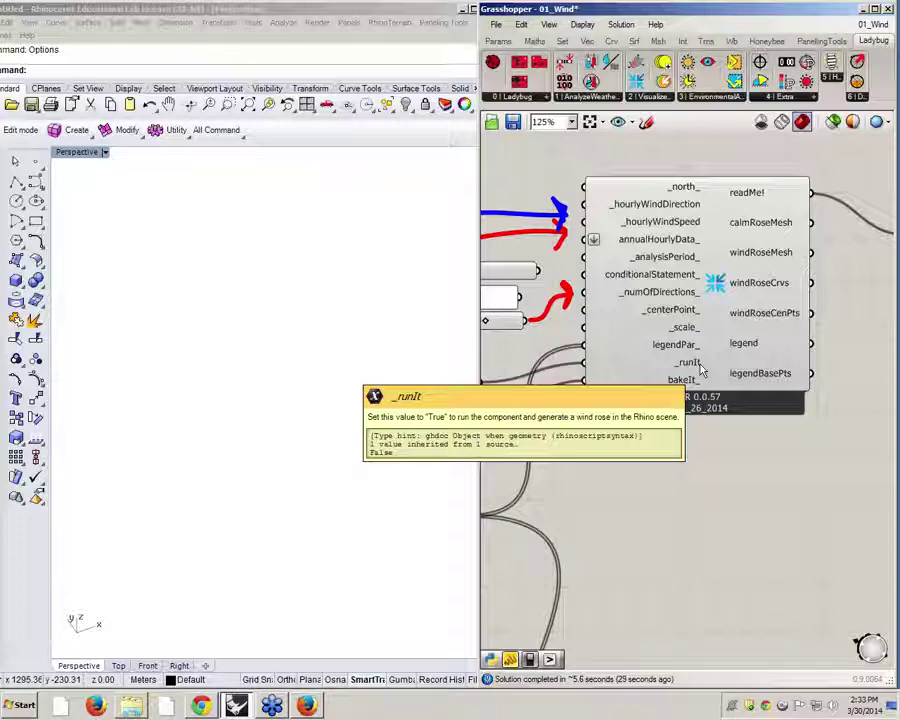
right_click_drag(700, 366, 788, 358)
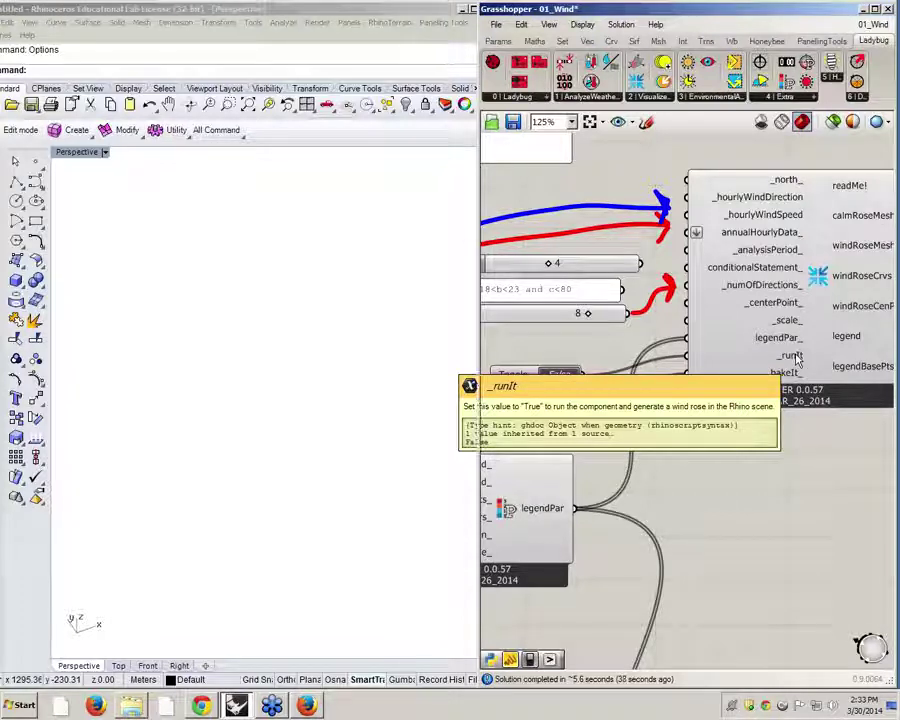
scroll(770, 355, "down", 1)
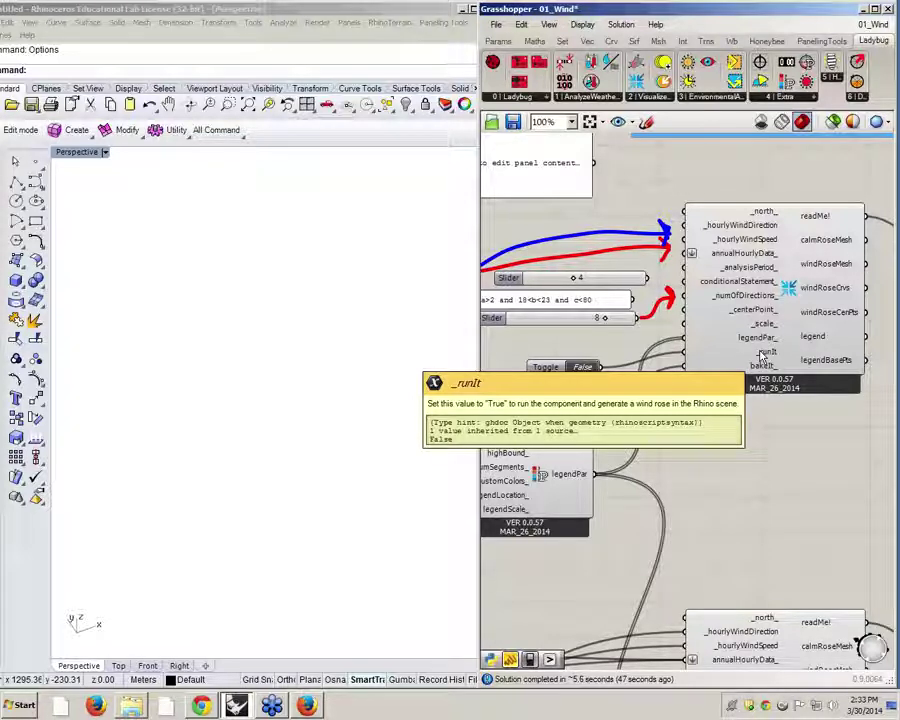
scroll(765, 355, "down", 5)
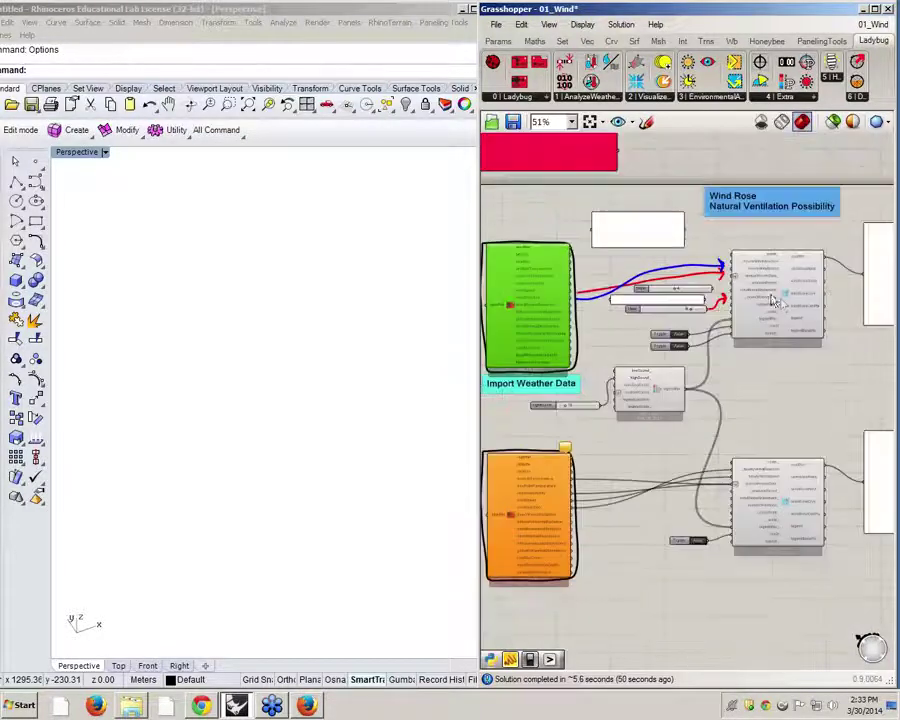
- Wire the Import epw component's windDirection and windSpeed outputs to the upper Wind Rose component's _hourlyWindDirection and _hourlyWindSpeed inputs
scroll(600, 292, "up", 5)
left_click_drag(648, 339, 799, 281)
scroll(720, 335, "down", 3)
scroll(795, 358, "up", 7)
scroll(752, 240, "down", 10)
scroll(800, 300, "up", 6)
scroll(724, 284, "down", 5)
scroll(614, 306, "up", 4)
mouse_move(620, 296)
left_mouse_down()
mouse_move(655, 310)
mouse_move(582, 316)
mouse_move(705, 291)
mouse_move(638, 295)
mouse_move(631, 281)
mouse_move(636, 291)
left_mouse_up()
scroll(586, 310, "down", 4)
scroll(705, 291, "up", 6)
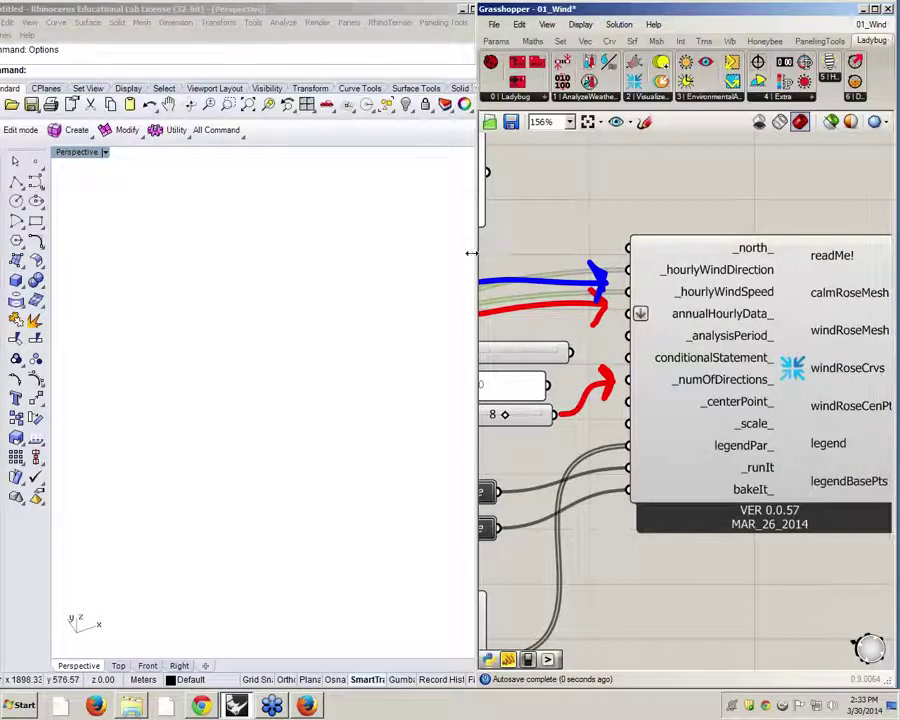
- Widen the Grasshopper window and set the toggle feeding the upper Wind Rose component's _runIt input to True
left_click_drag(478, 251, 258, 251)
scroll(413, 306, "down", 1)
right_click_drag(413, 306, 617, 279)
scroll(617, 279, "down", 1)
right_click_drag(539, 320, 630, 312)
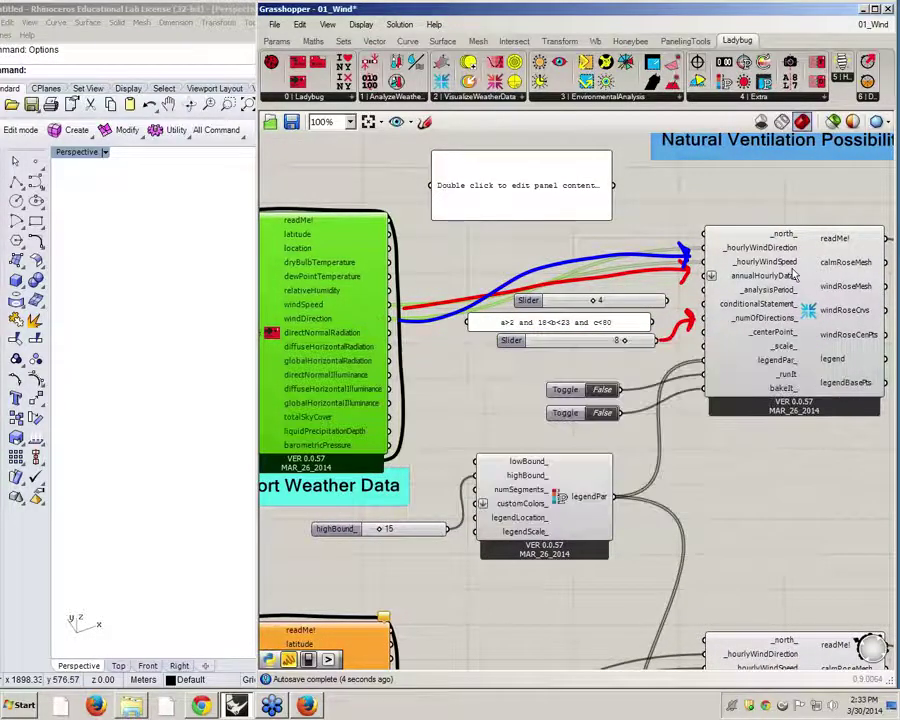
right_click_drag(791, 265, 680, 263)
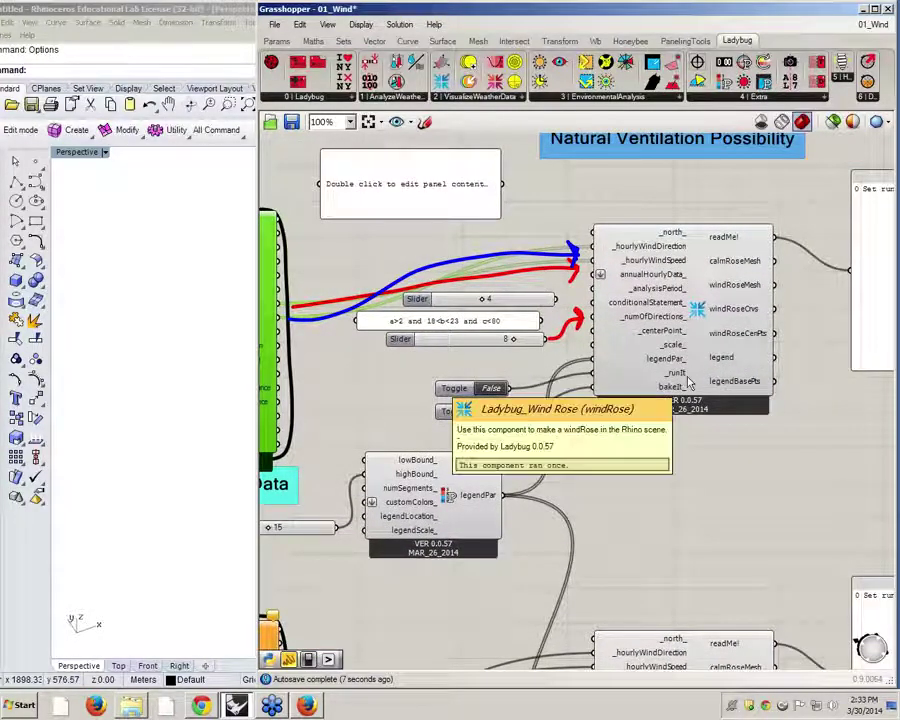
left_click(490, 388)
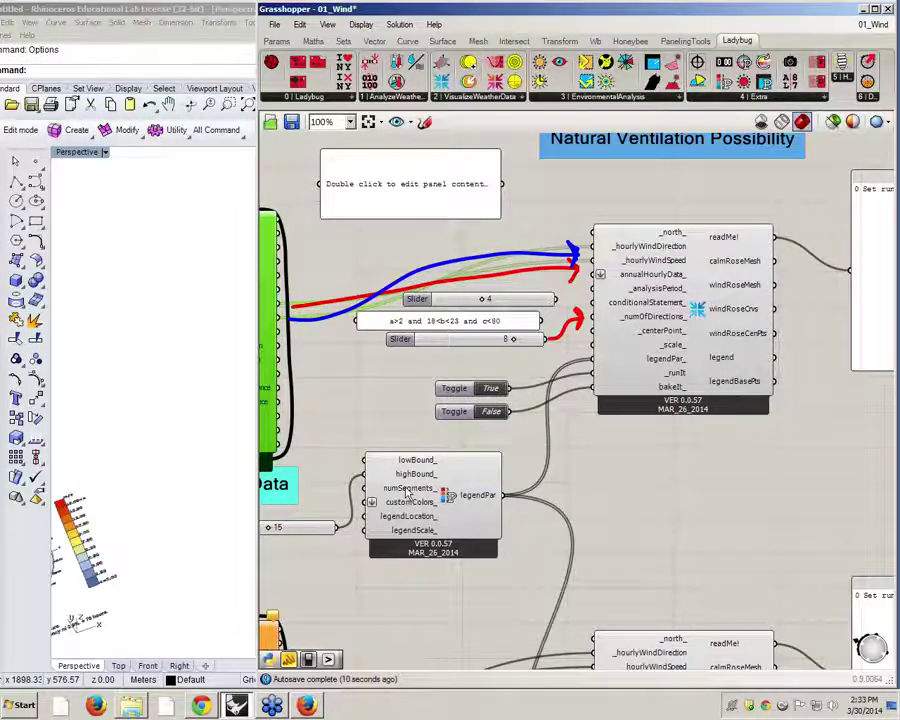
- Widen the Rhino window's visible area and examine the generated wind rose and its legend in the Perspective viewport
left_click(197, 443)
right_click_drag(88, 516, 157, 438, "shift")
scroll(157, 438, "up", 10)
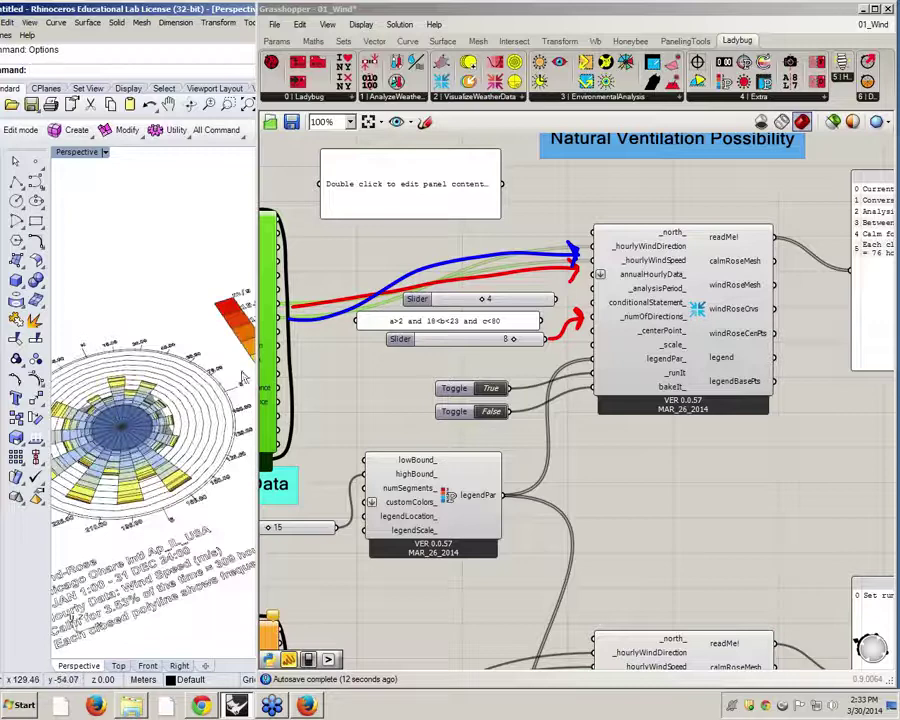
left_click_drag(255, 366, 459, 366)
left_click(356, 384)
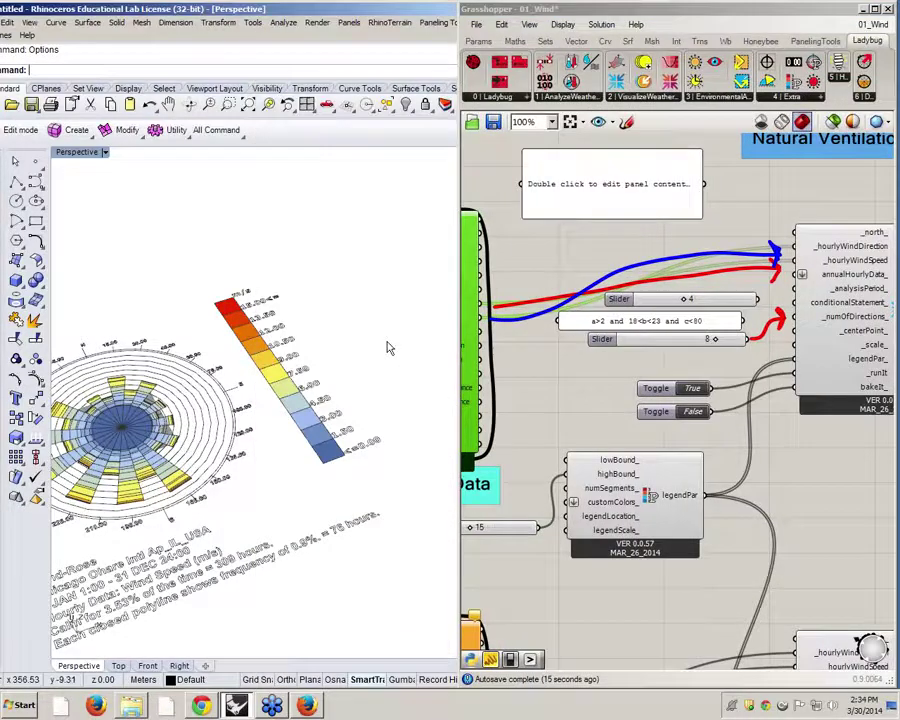
scroll(388, 346, "down", 7)
right_click_drag(388, 346, 371, 425)
scroll(370, 425, "up", 5)
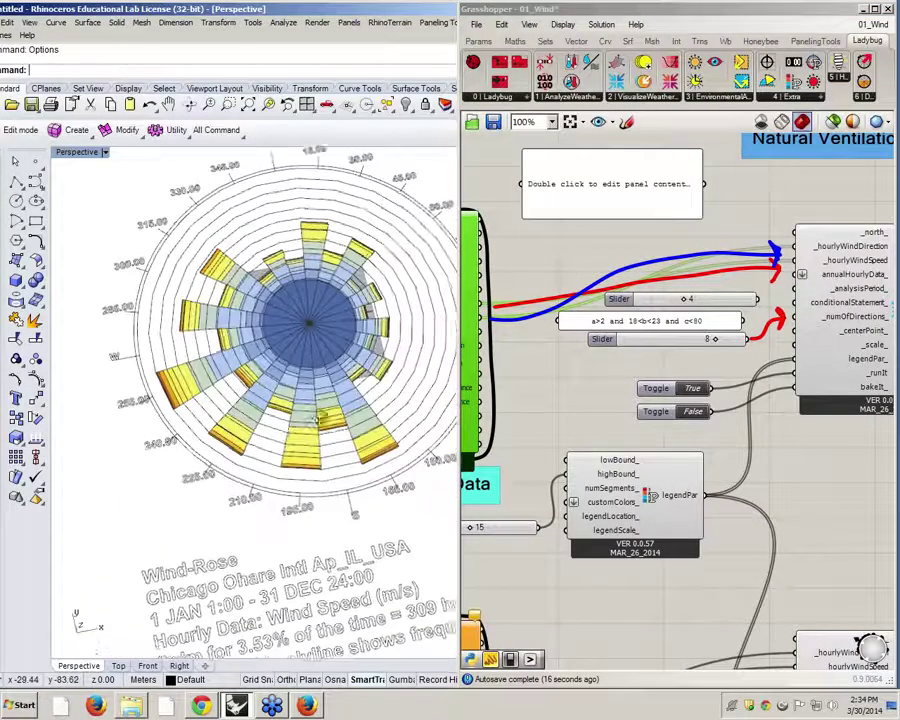
- Switch to the Top viewport and examine the Chicago wind rose in plan
left_click(118, 665)
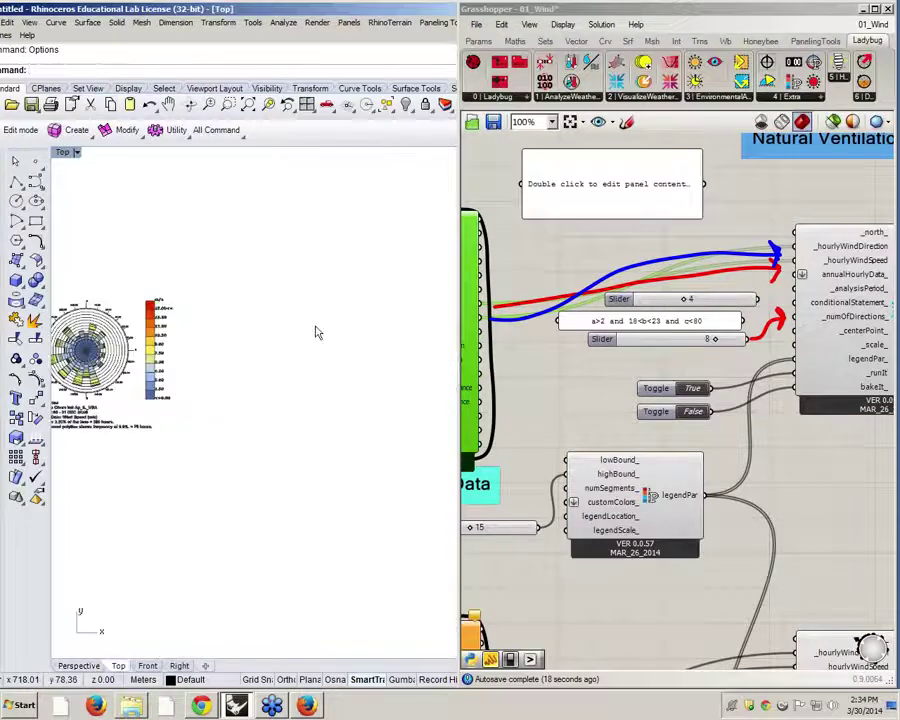
right_click_drag(264, 348, 330, 330)
right_click_drag(229, 356, 302, 352)
scroll(195, 289, "up", 8)
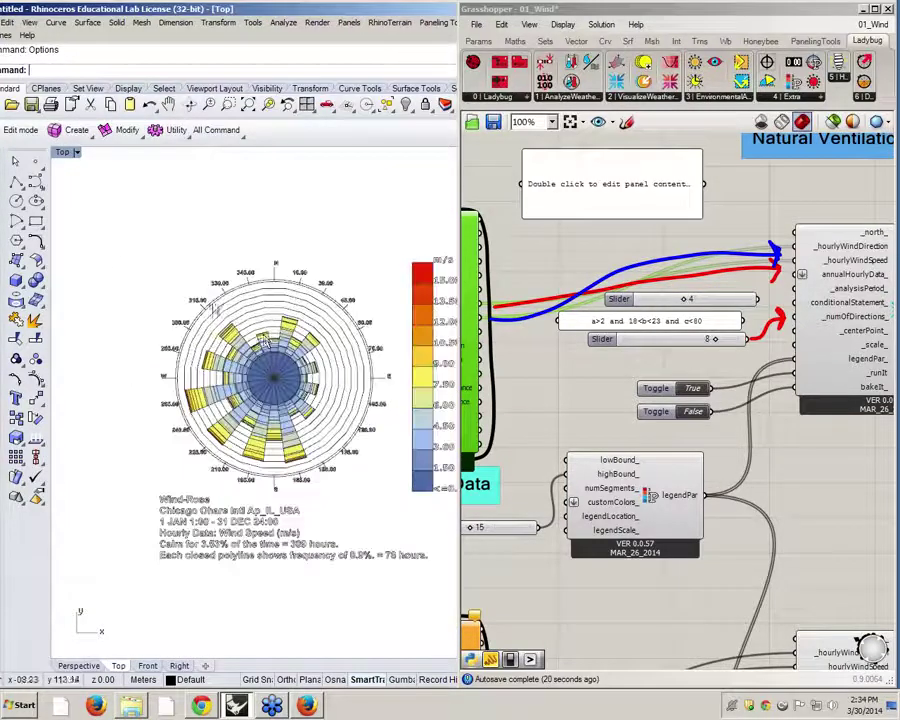
scroll(275, 345, "up", 2)
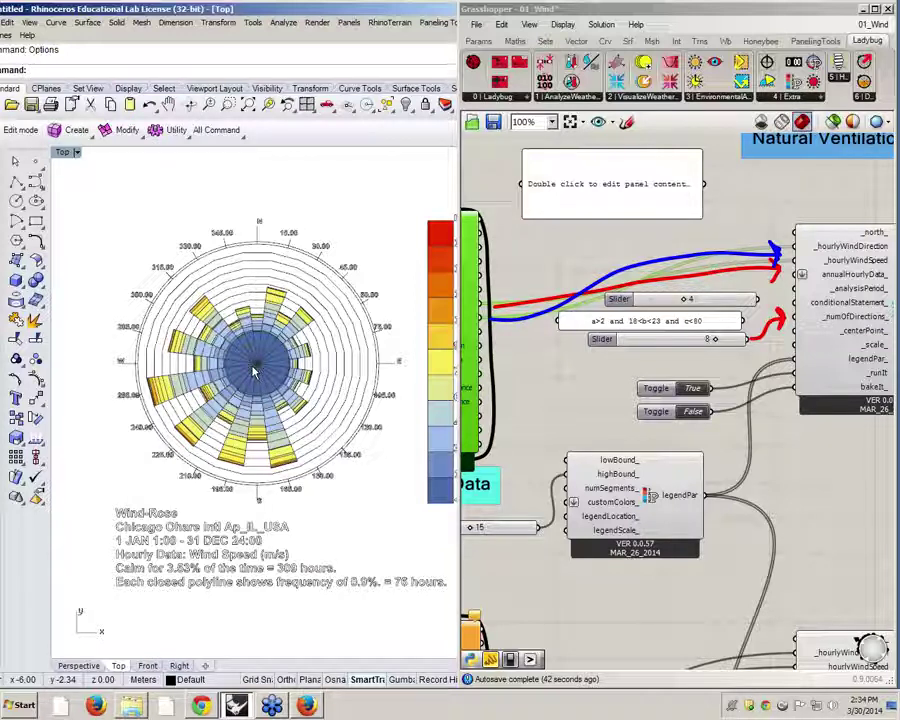
- Switch to the 00_Getting_Started definition and examine its 3D radiation and wind speed charts in the Perspective viewport
left_click(873, 24)
left_click(822, 130)
left_click(331, 451)
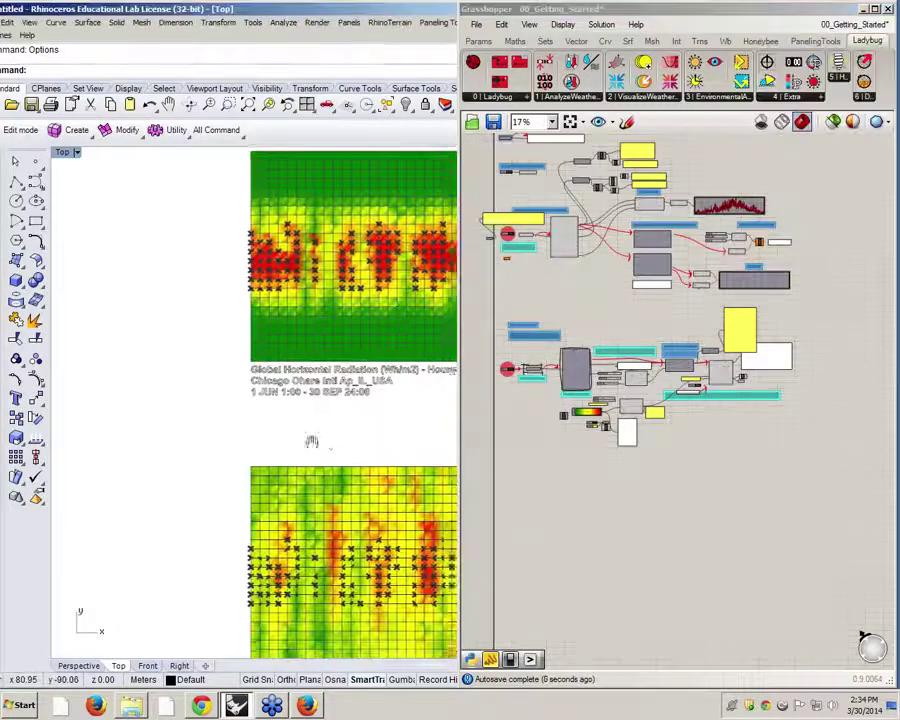
left_click(88, 663)
right_click_drag(200, 500, 287, 418)
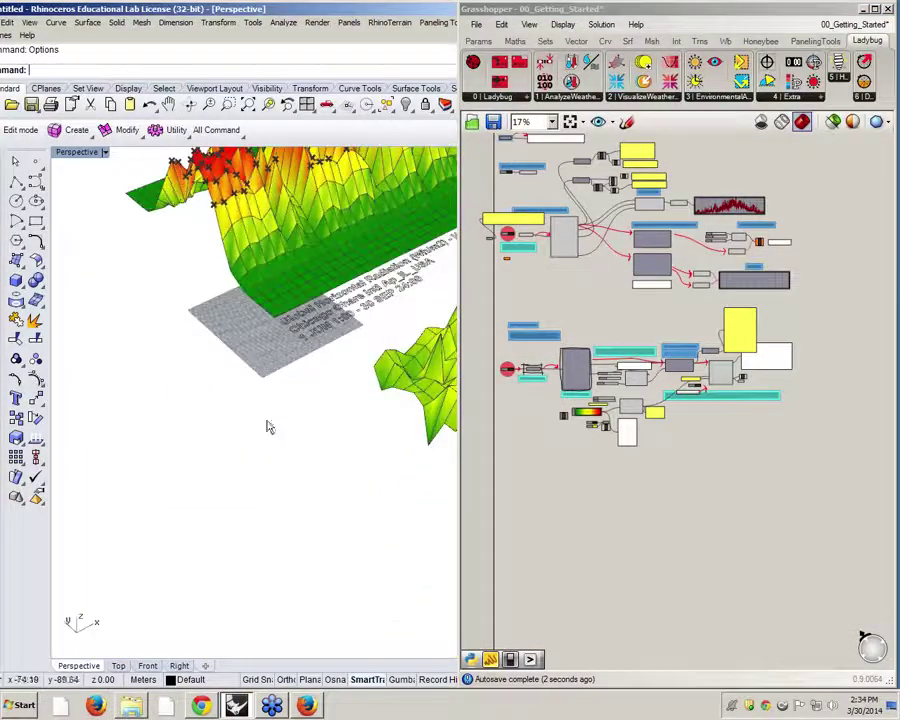
scroll(287, 418, "down", 10)
scroll(320, 368, "up", 10)
right_click_drag(320, 368, 316, 290)
- Make room beside the 3D chart component, add a number slider set to 0 and connect it to the _zScale_ input
left_click(781, 376)
scroll(781, 376, "up", 10)
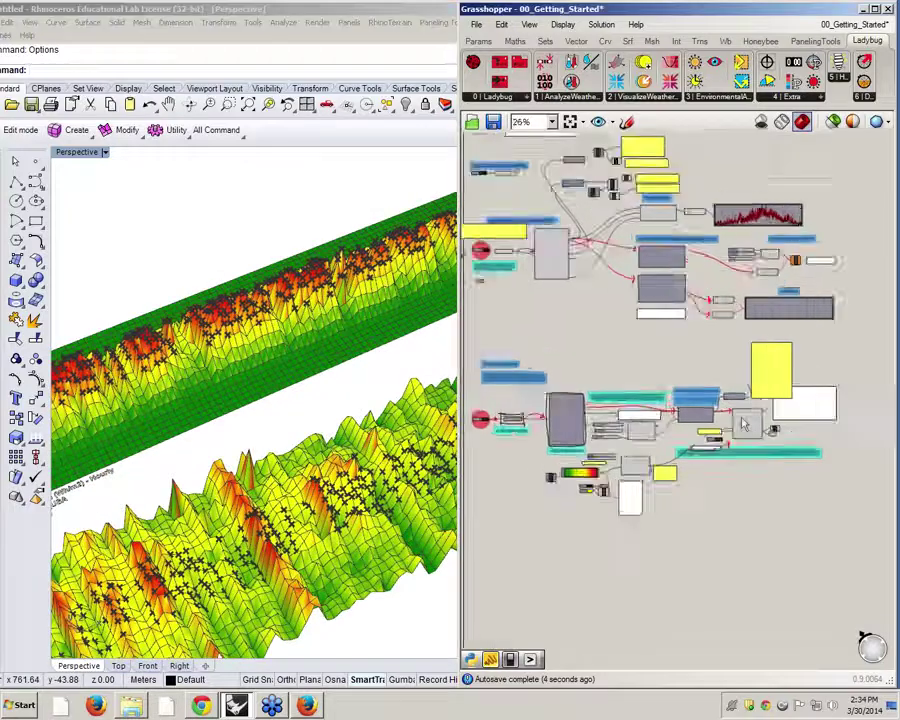
mouse_move(719, 430)
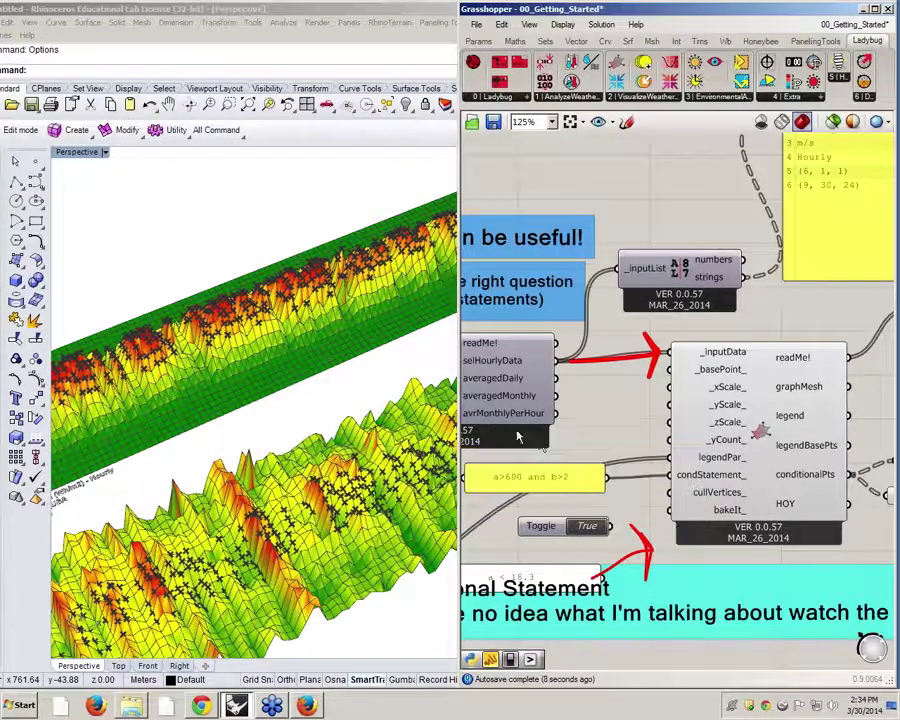
right_click_drag(575, 422, 721, 453)
left_click_drag(619, 433, 598, 421)
right_click_drag(726, 441, 661, 422)
left_click_drag(606, 476, 597, 502)
double_click(607, 468)
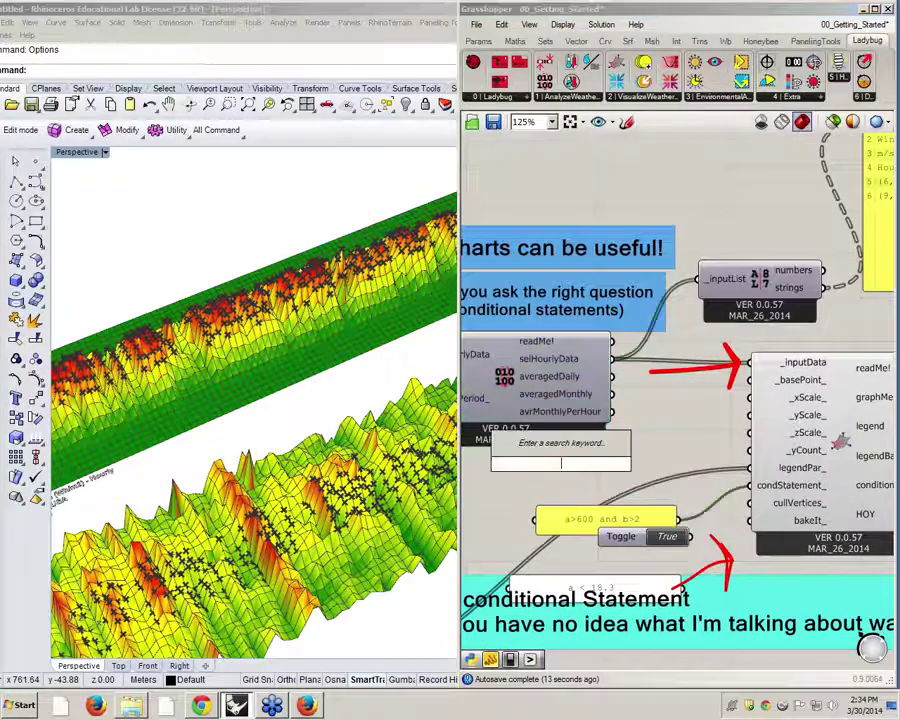
type("Number Slider")
key("Return")
left_click_drag(634, 465, 748, 433)
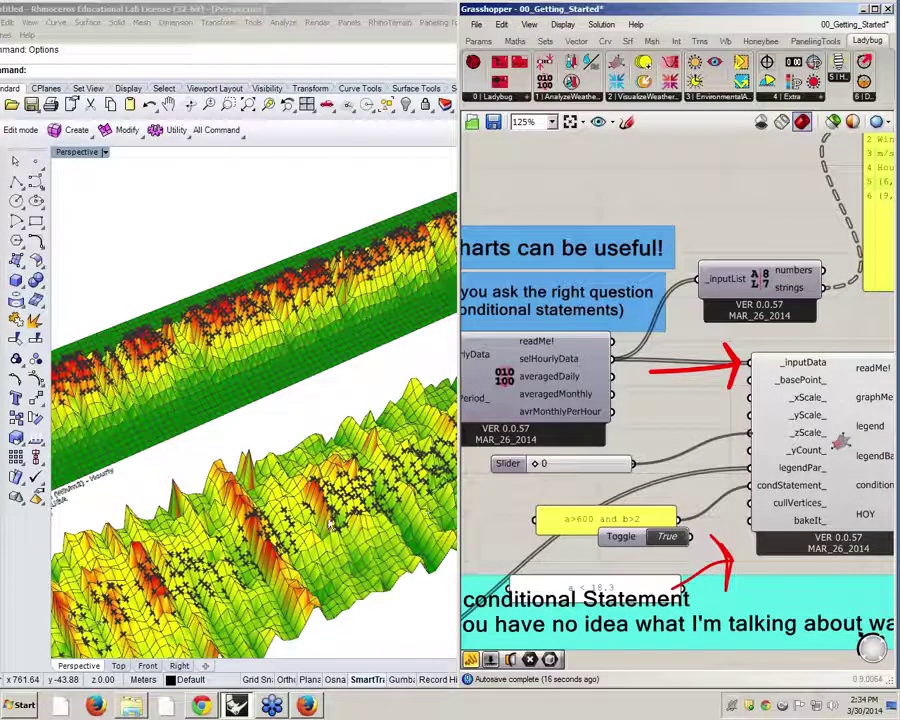
- Remove the conditional point markers from the flattened radiation and wind speed charts
right_click_drag(782, 450, 748, 444)
mouse_move(265, 518)
right_mouse_down()
mouse_move(281, 410)
mouse_move(277, 518)
right_mouse_up()
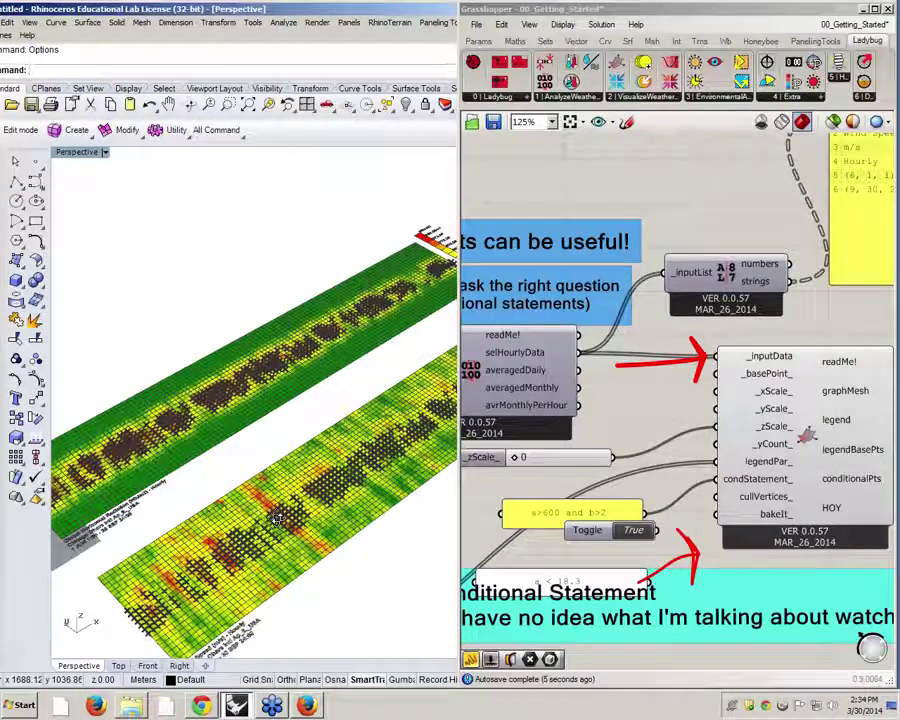
right_click_drag(278, 518, 230, 558)
right_click_drag(735, 434, 648, 453)
left_click(818, 495)
key("Delete")
scroll(648, 455, "up", 1)
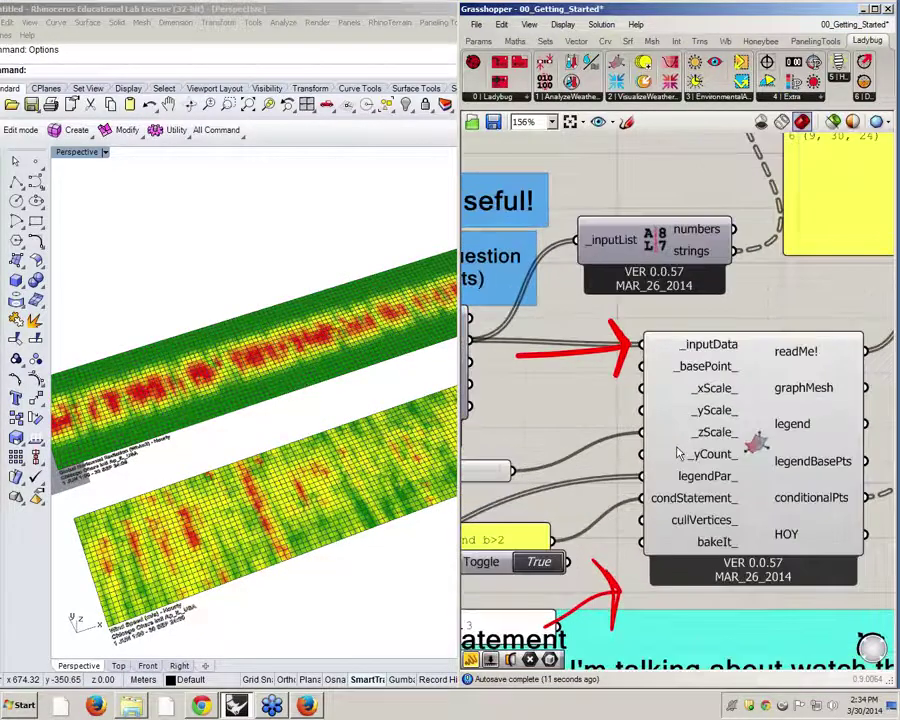
- Switch back to the 01_Wind definition and widen the Rhino window to show the wind rose and its full legend in the Top viewport
left_click(880, 24)
left_click(829, 145)
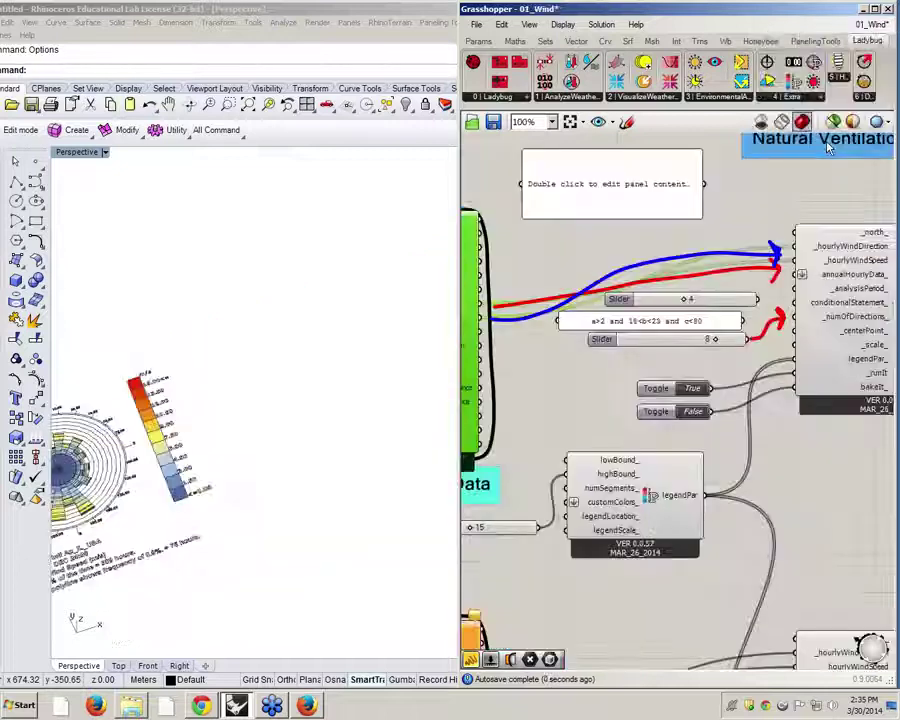
right_click_drag(216, 549, 262, 586, "shift")
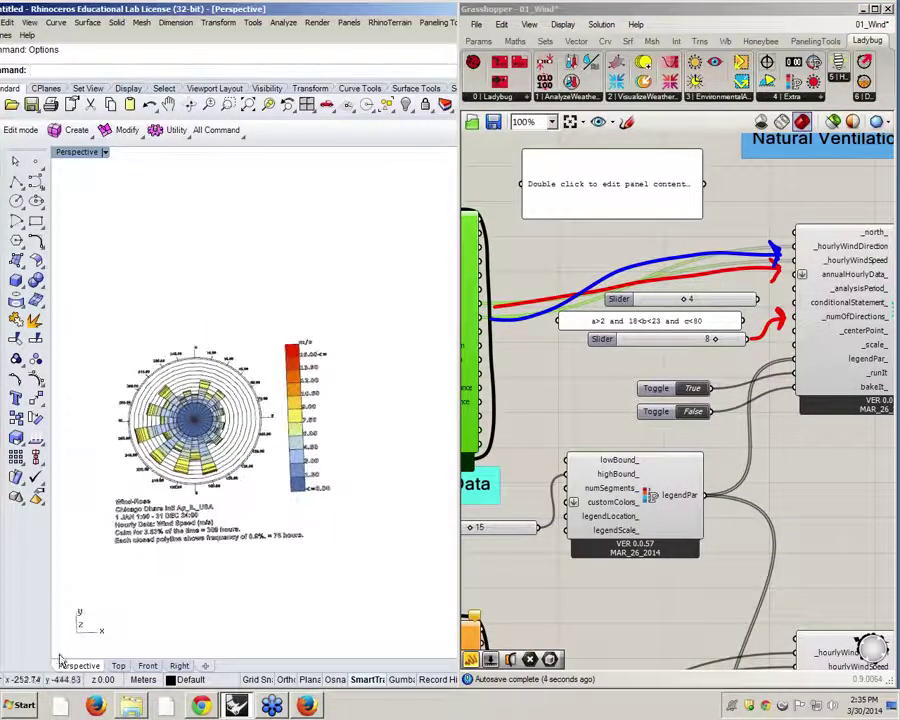
left_click(118, 665)
right_click_drag(185, 426, 313, 430)
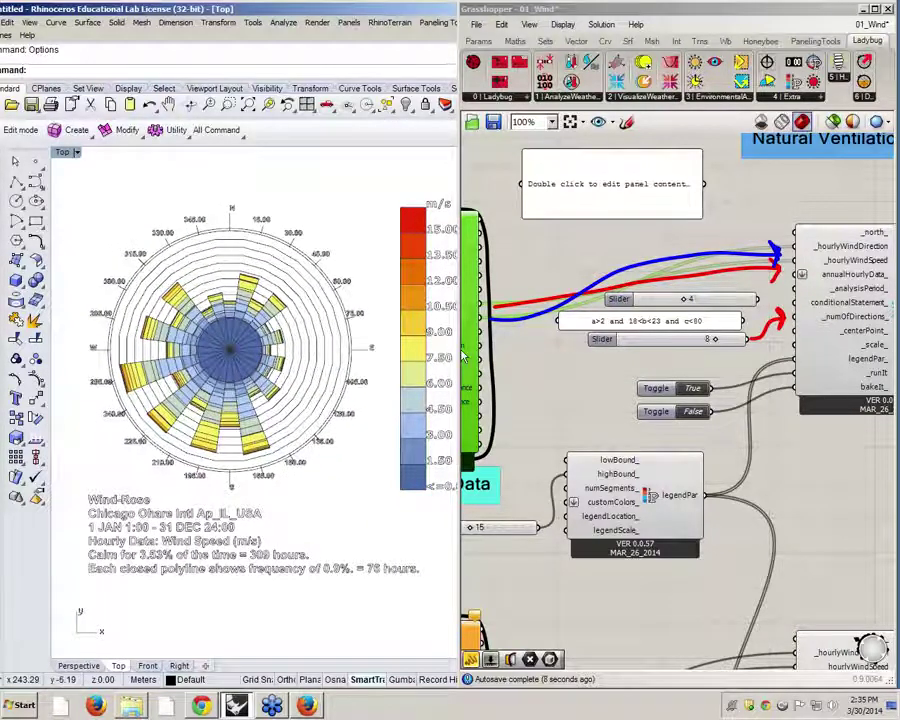
left_click_drag(457, 321, 510, 334)
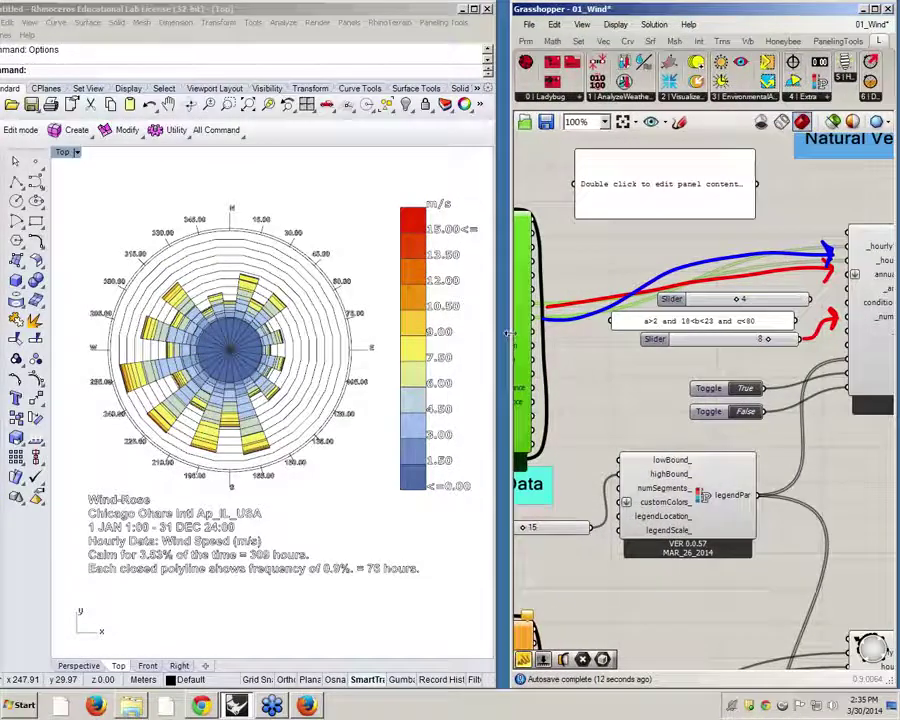
left_click(498, 325)
- Disconnect the slider set to 15 from the legend parameters component's highBound_ input
right_click_drag(625, 494, 646, 493)
scroll(646, 493, "up", 1)
mouse_move(681, 467)
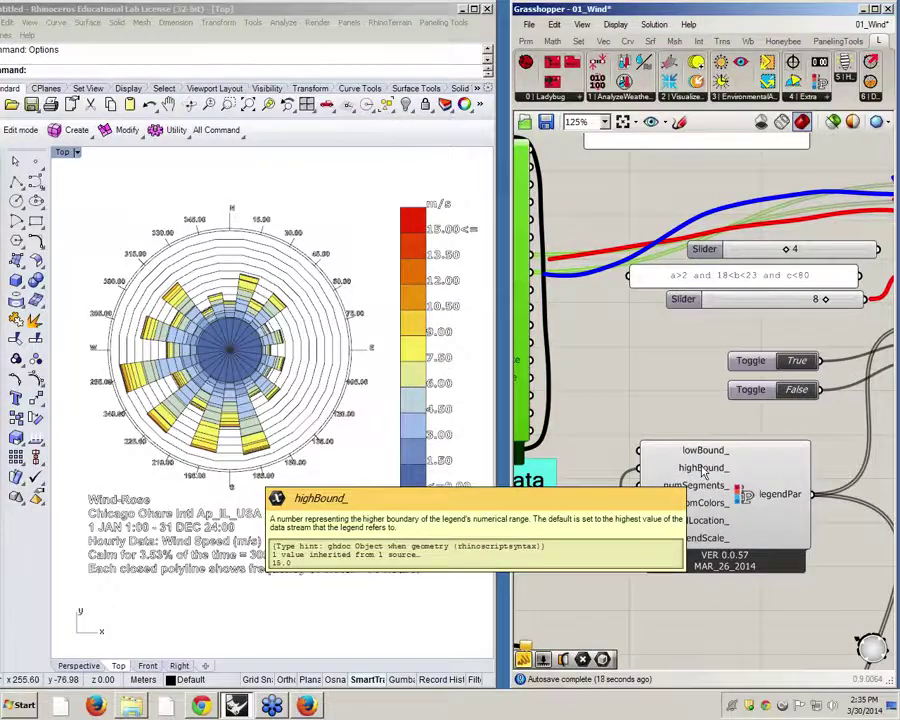
right_click_drag(439, 248, 447, 306)
scroll(440, 300, "up", 6)
scroll(438, 330, "down", 8)
scroll(291, 418, "up", 10)
right_click_drag(122, 466, 204, 358)
scroll(204, 358, "down", 4)
left_click_drag(639, 468, 609, 538)
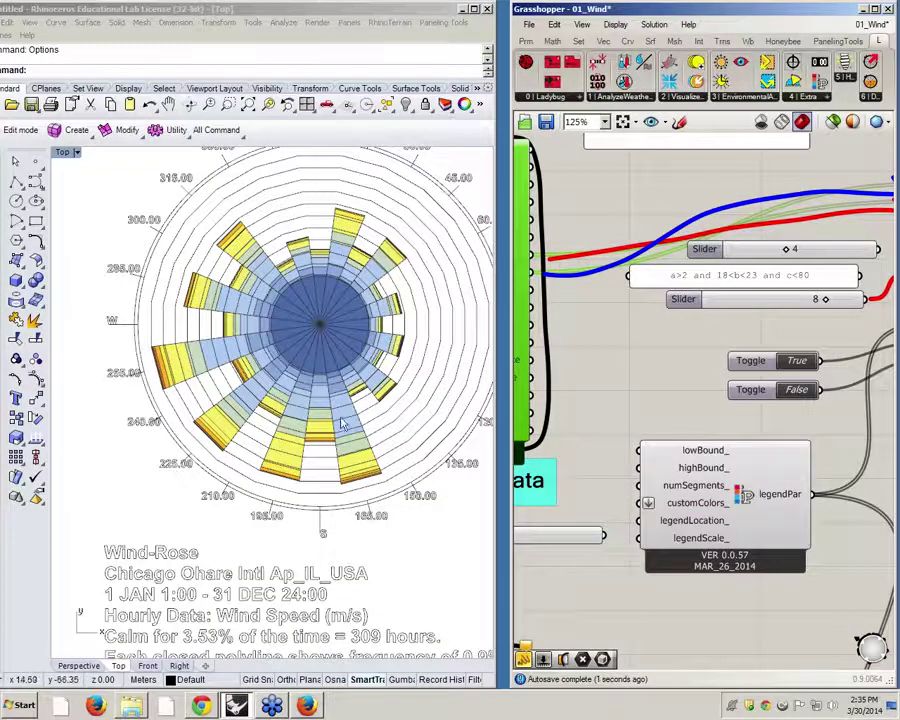
- Examine the wind rose's coloured bands up close and compare them with the legend's wind speed range
right_click_drag(338, 406, 195, 479)
scroll(194, 478, "down", 2)
scroll(438, 290, "up", 1)
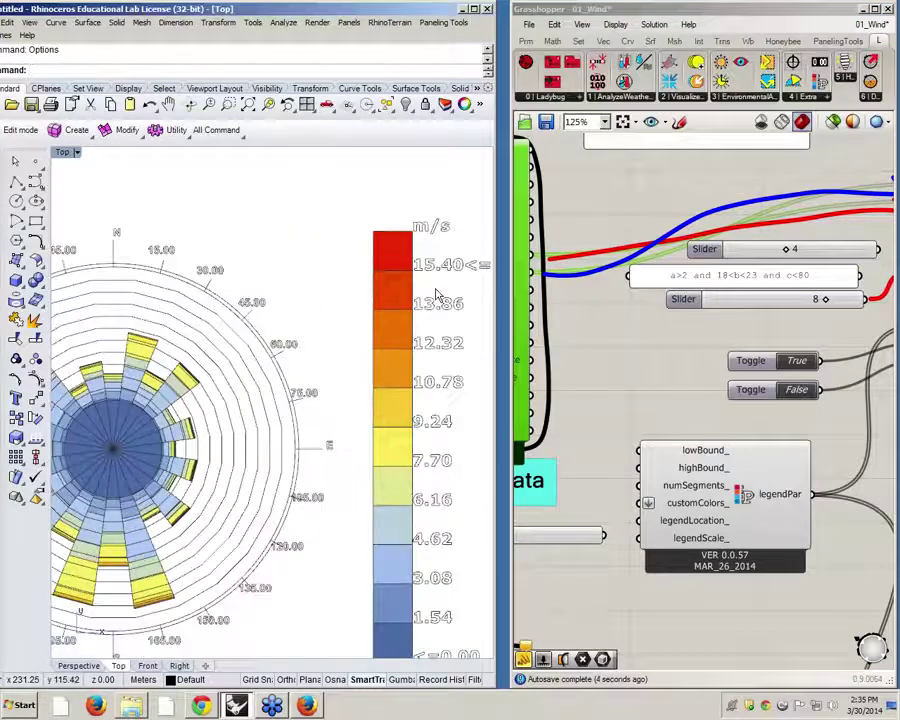
right_click_drag(317, 411, 424, 350)
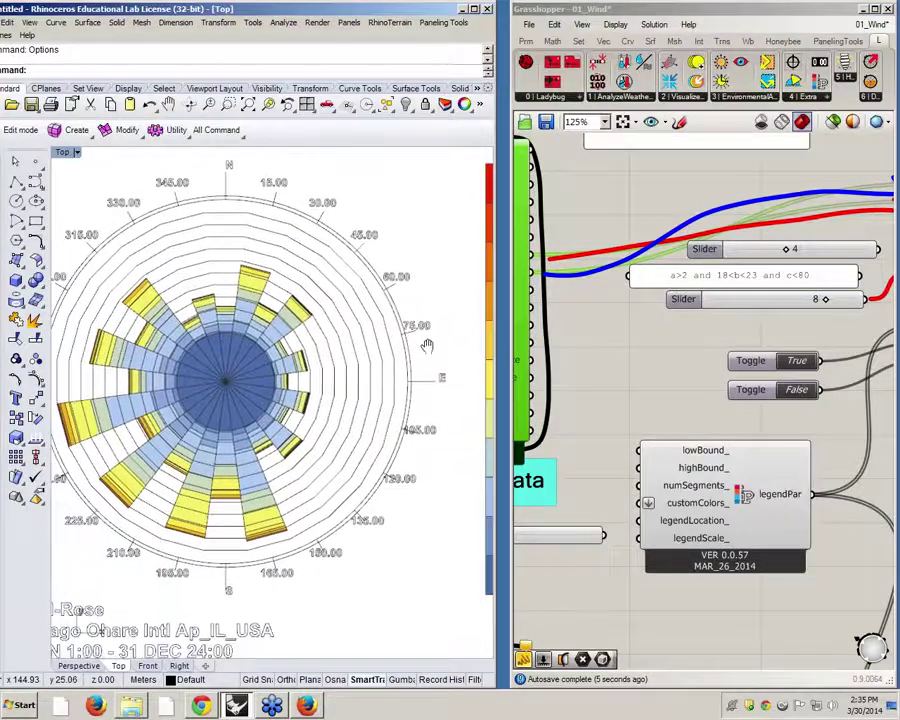
scroll(165, 478, "up", 10)
scroll(176, 479, "down", 10)
scroll(137, 470, "up", 10)
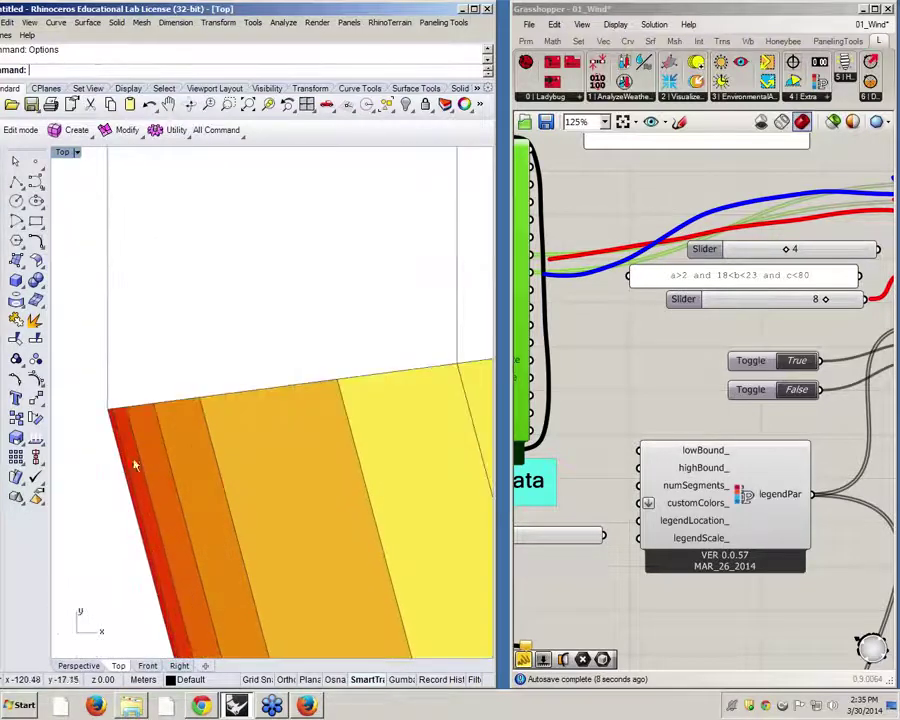
scroll(142, 464, "down", 10)
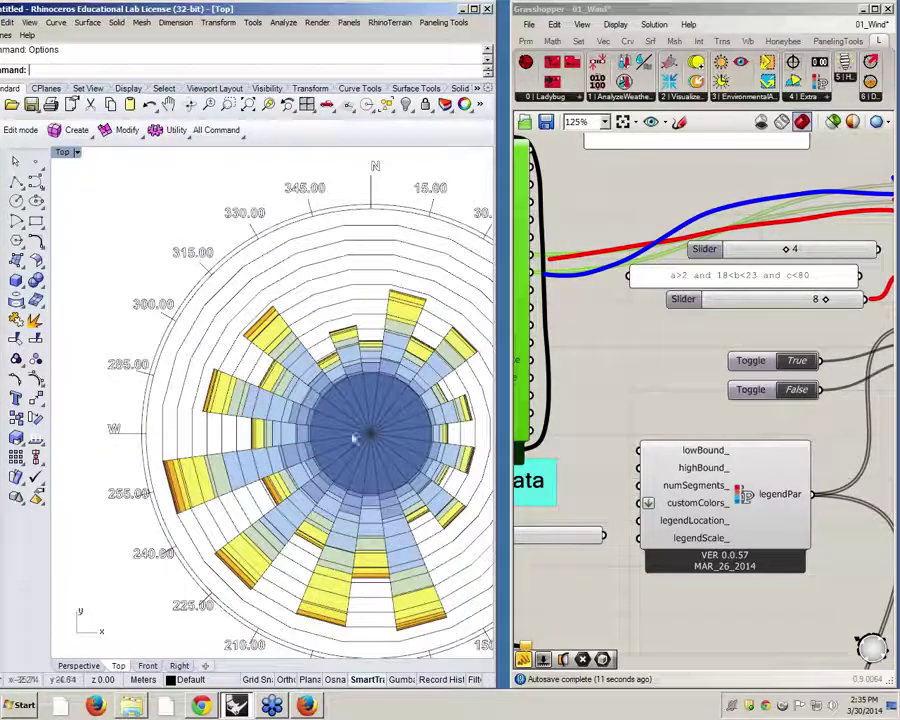
- Move the disconnected 15 slider further from the legend parameters component and shift that component slightly lower on the canvas
scroll(665, 430, "down", 2)
scroll(656, 432, "down", 1)
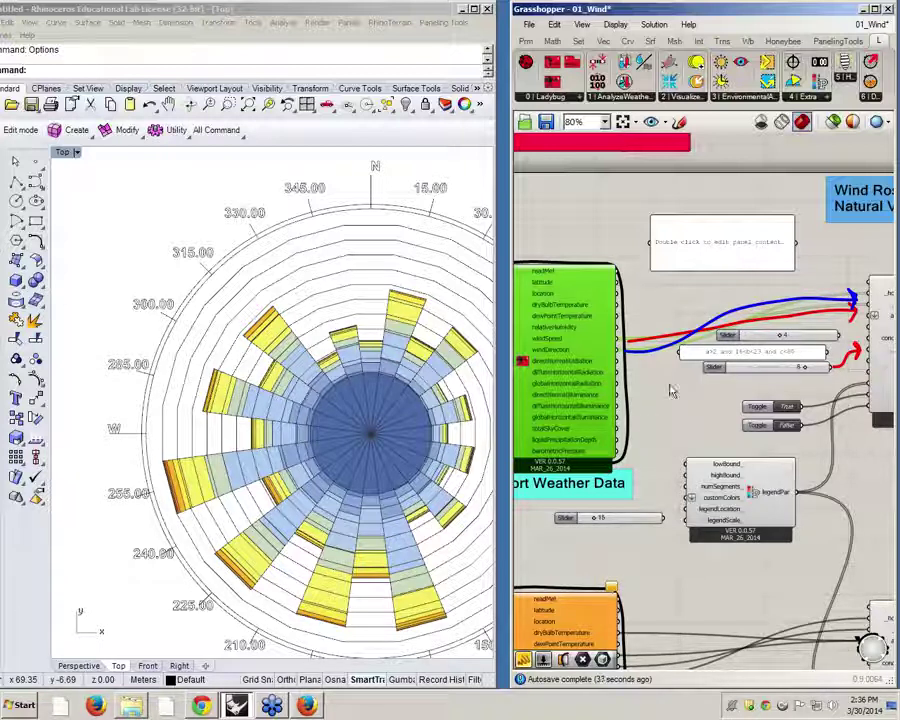
right_click_drag(704, 443, 755, 439)
scroll(702, 501, "up", 2)
left_click_drag(691, 523, 666, 549)
right_click_drag(272, 410, 193, 365)
scroll(193, 365, "down", 4)
scroll(252, 376, "down", 2)
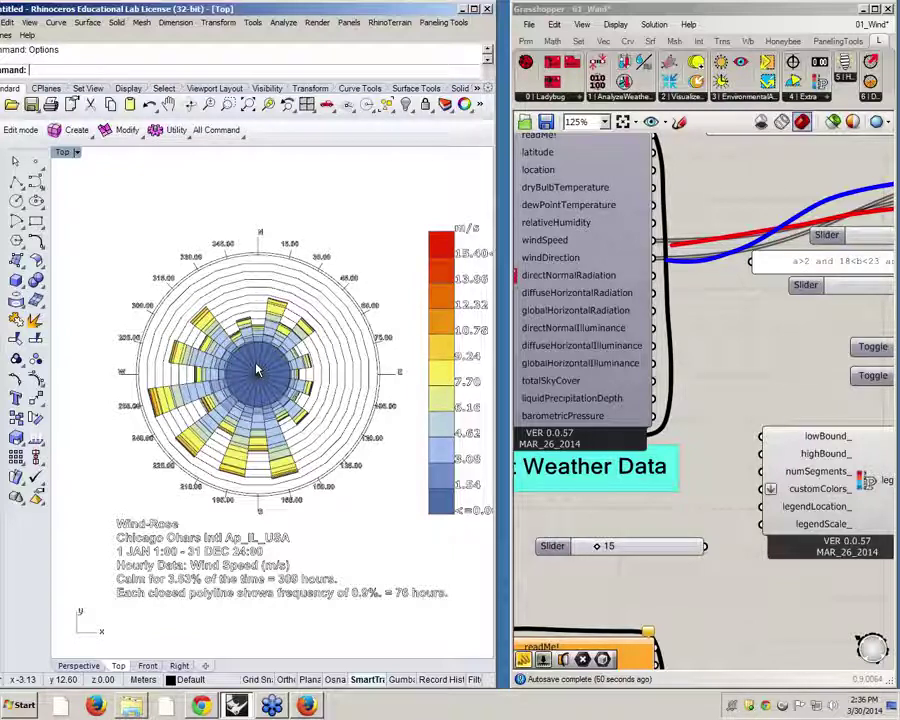
left_click(801, 490)
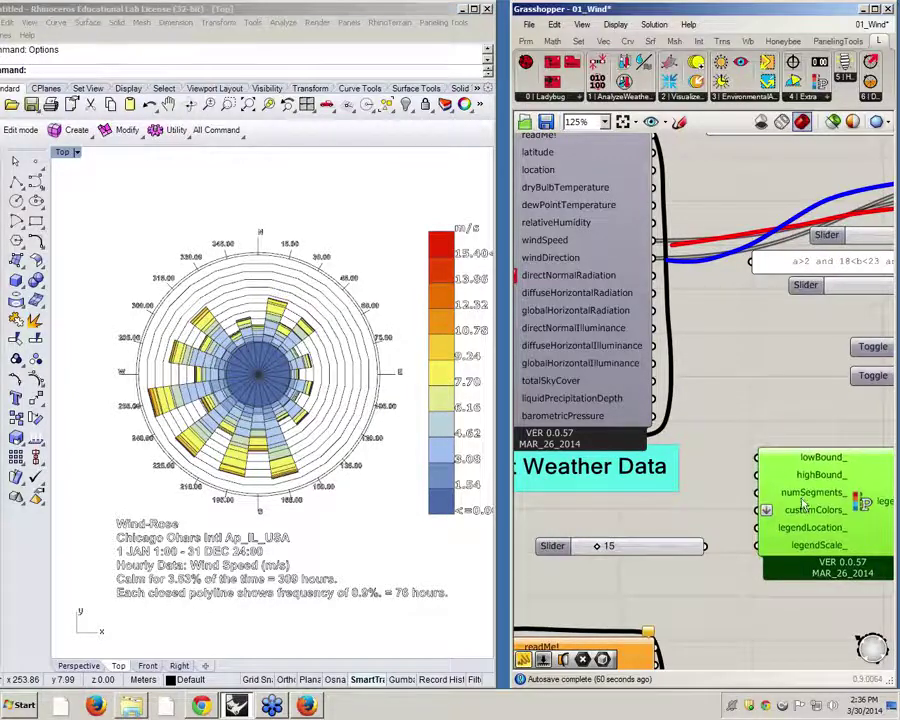
- Add a number slider set to 6 and connect it to the legend parameters component's highBound_ input
right_click_drag(675, 442, 709, 616)
scroll(642, 355, "up", 1)
scroll(642, 356, "up", 1)
scroll(602, 360, "down", 7)
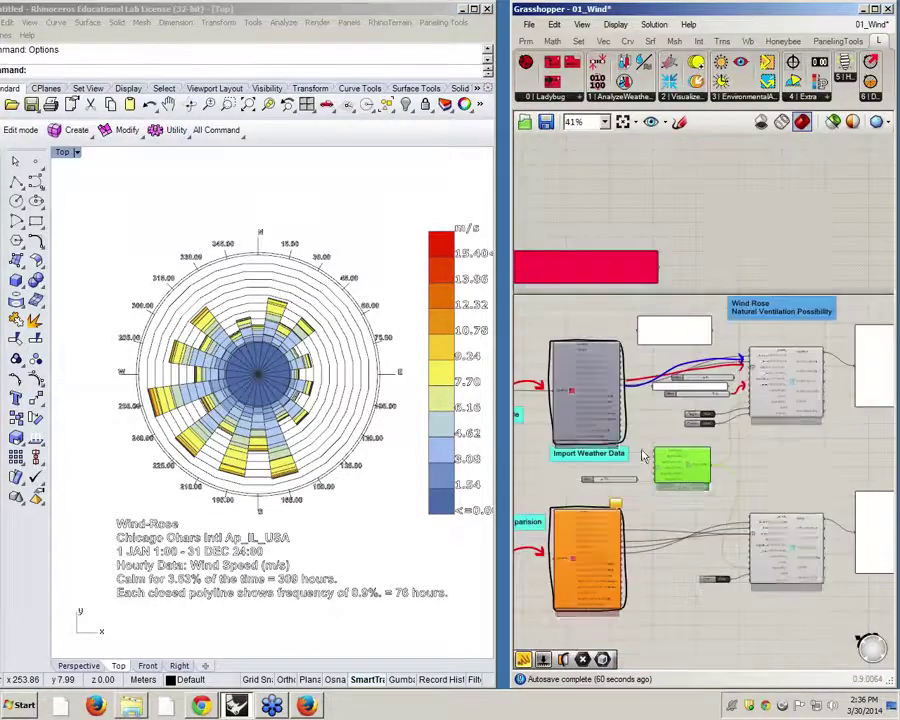
scroll(646, 450, "up", 6)
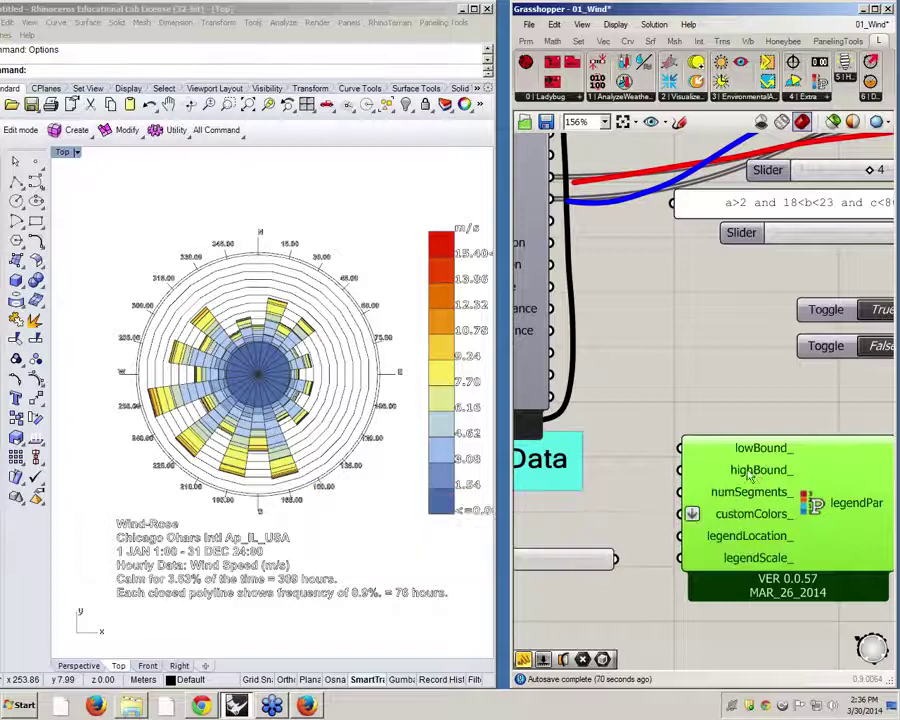
double_click(556, 522)
type("6")
key("Return")
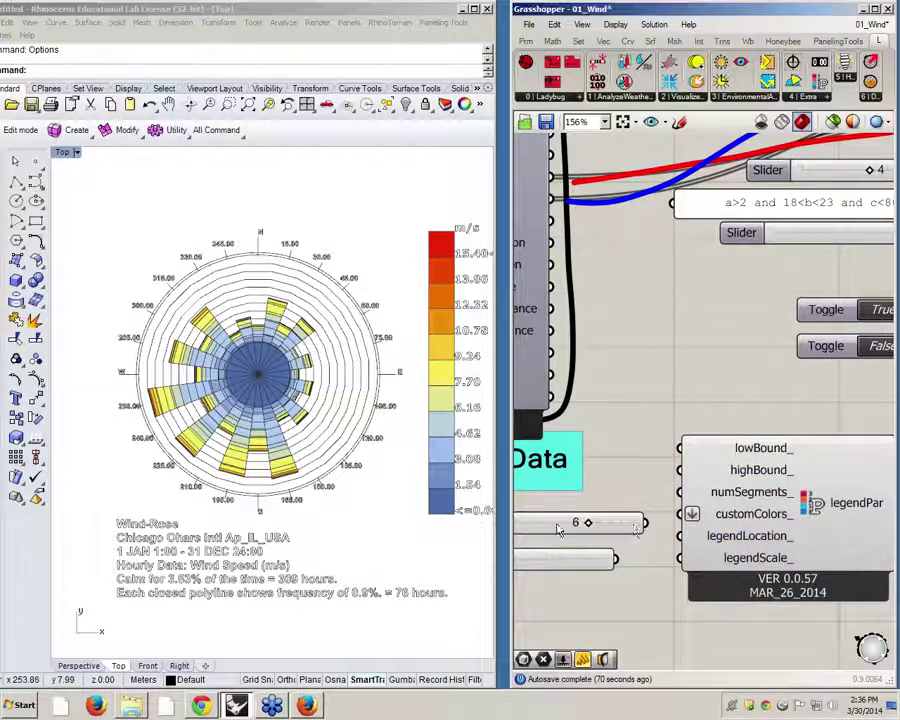
left_click_drag(644, 522, 680, 492)
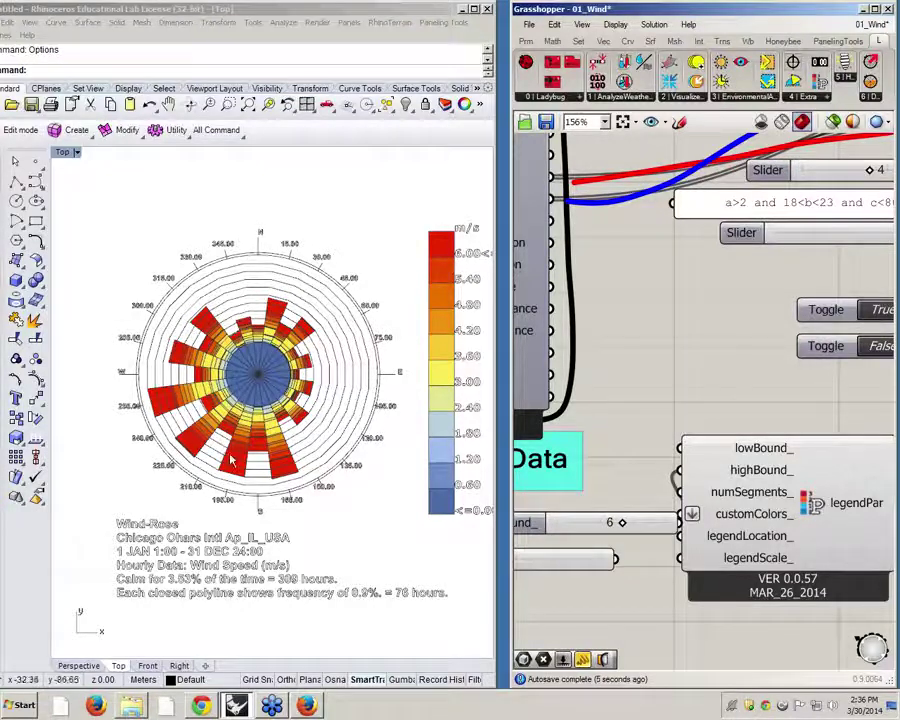
scroll(225, 460, "up", 2)
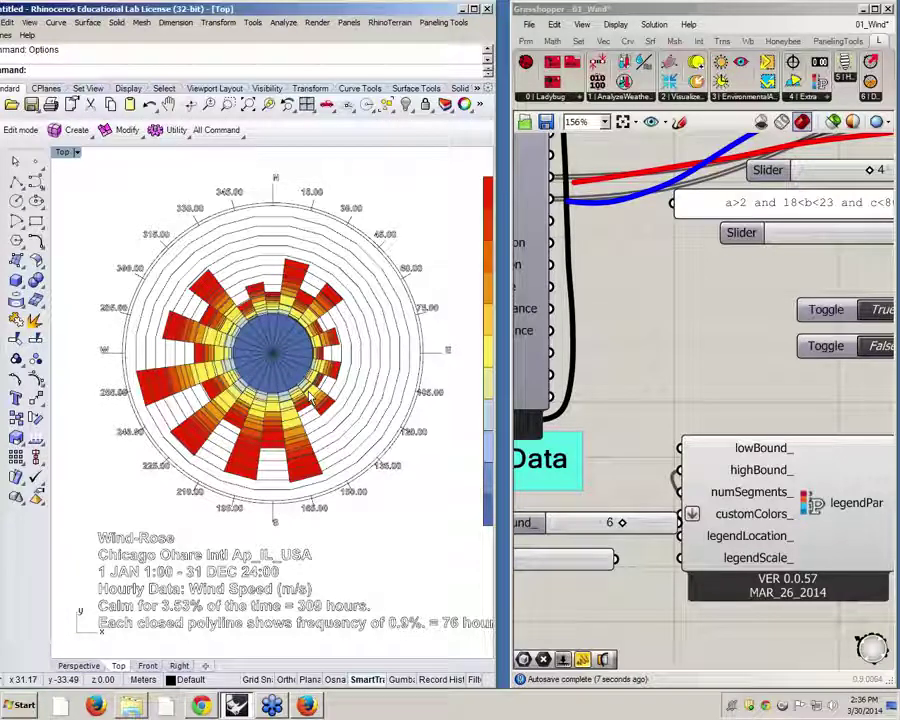
- Move the 6 slider away from the legend parameters component and disconnect it from the highBound_ input
left_click_drag(632, 522, 557, 516)
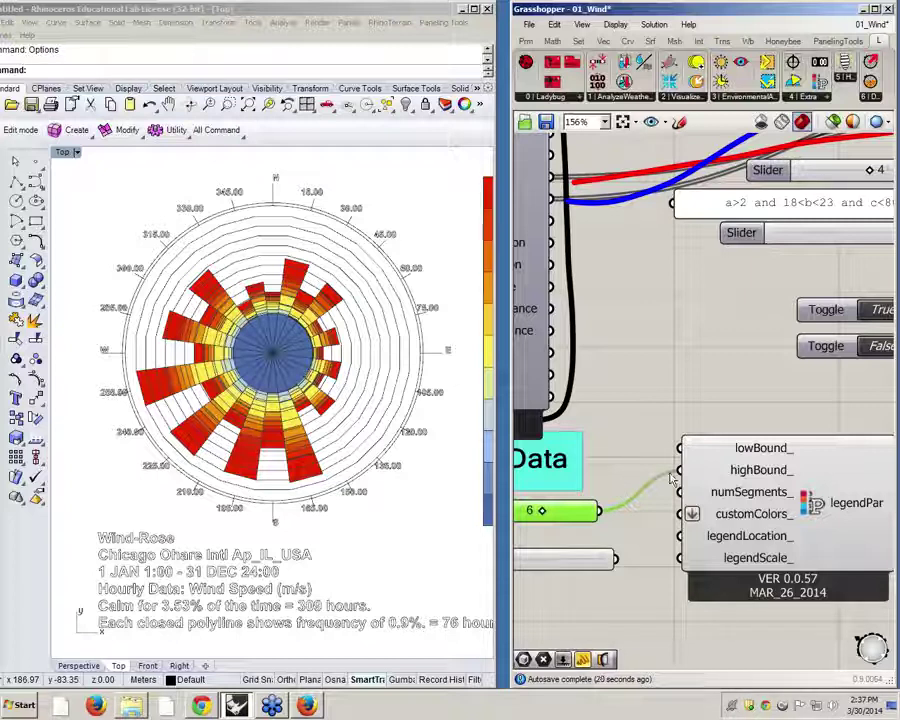
left_click_drag(681, 471, 599, 508, "ctrl")
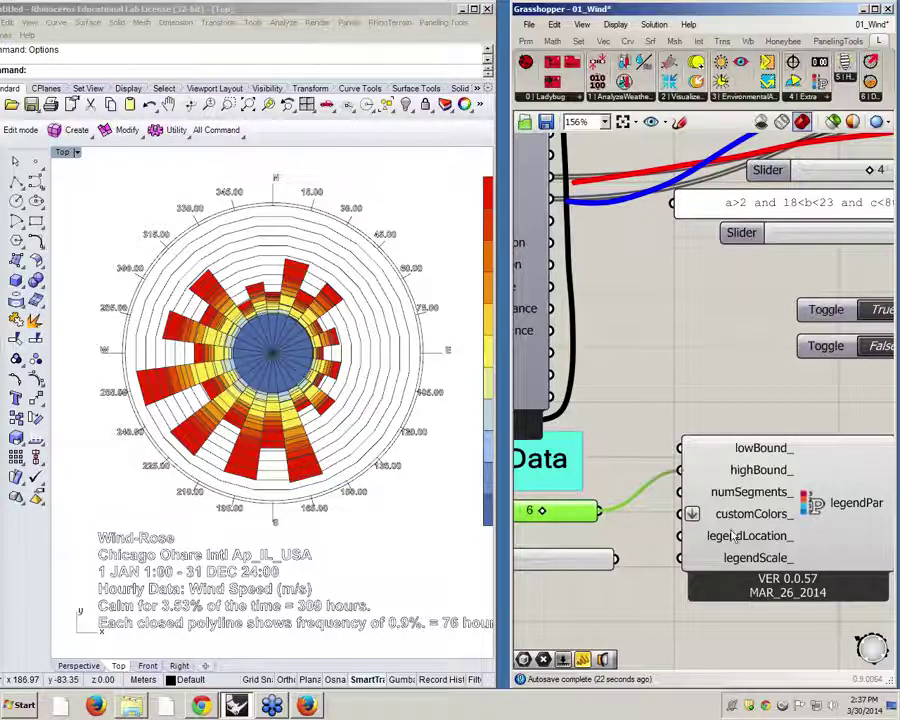
right_click_drag(748, 385, 685, 396)
scroll(687, 397, "down", 2)
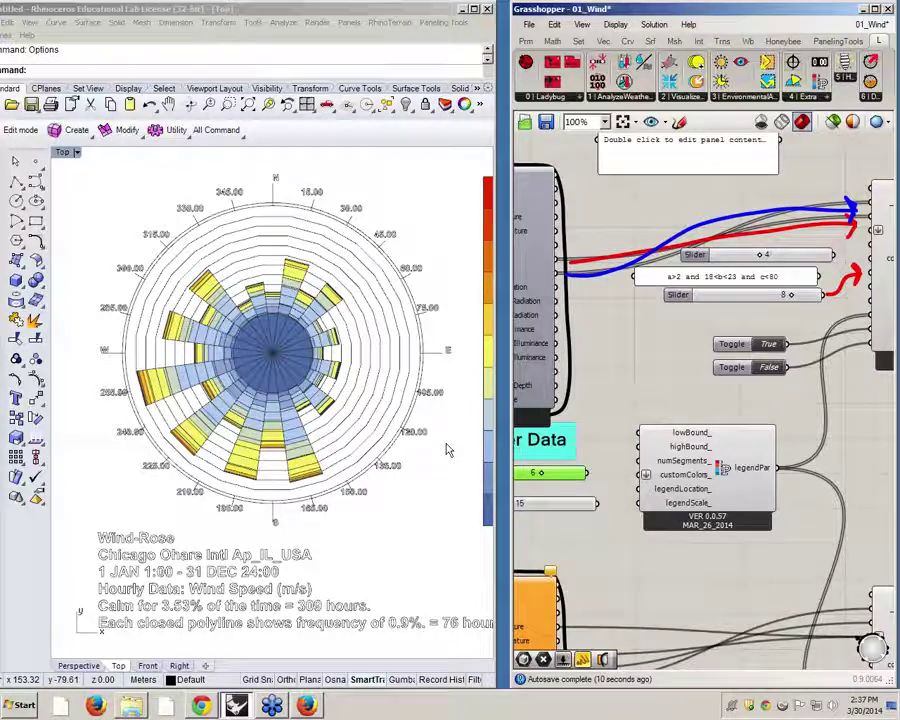
- Widen the Grasshopper window and clear the sliders, condition panel and annotation arrows away from the upper Wind Rose component's inputs
scroll(790, 288, "up", 3)
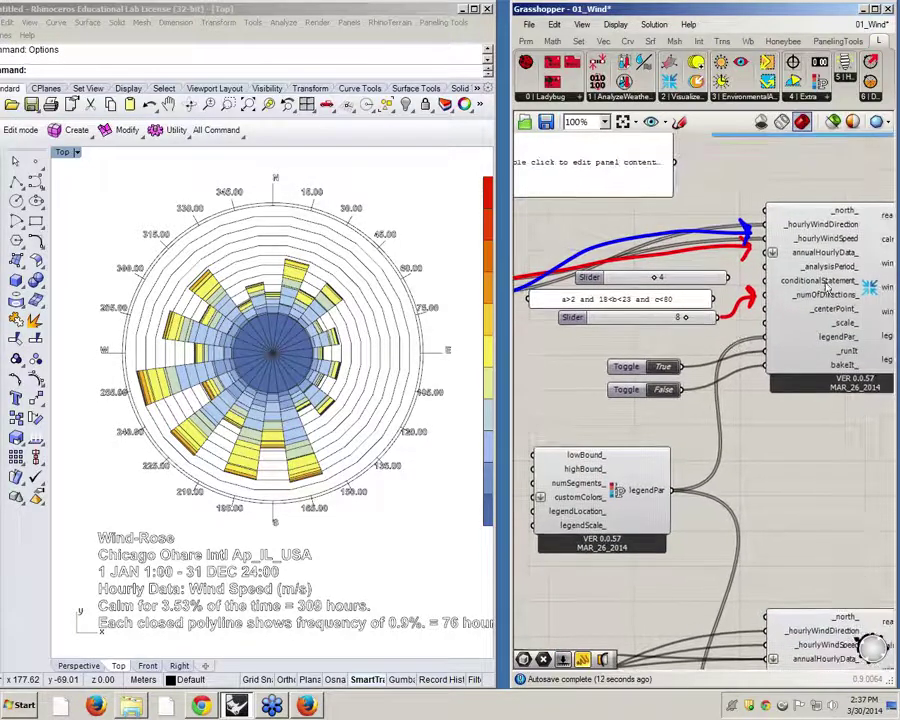
mouse_move(805, 293)
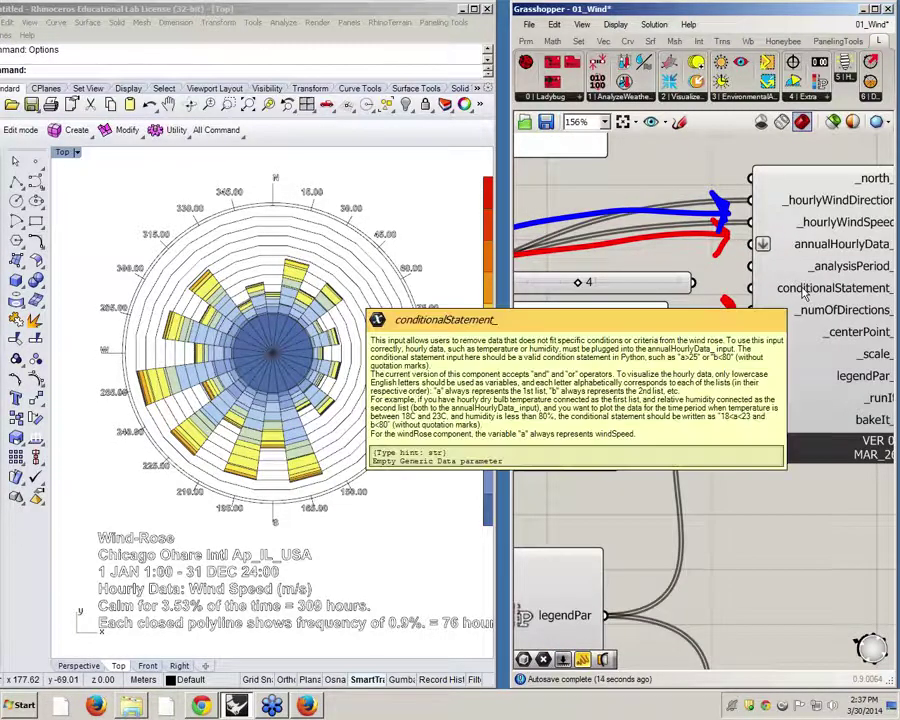
scroll(737, 297, "down", 1)
scroll(737, 297, "down", 1)
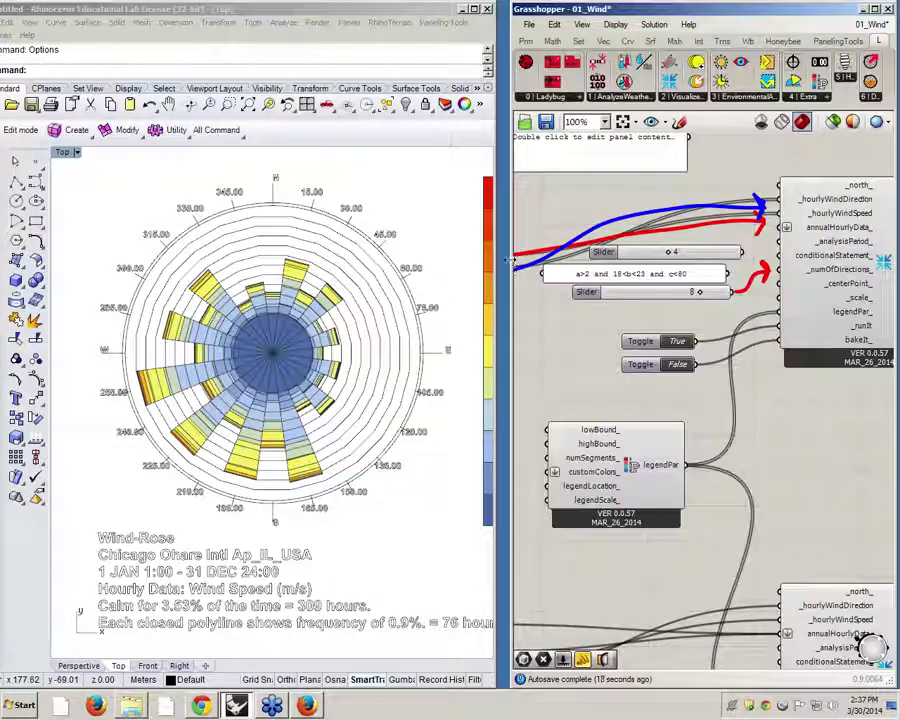
left_click_drag(508, 258, 342, 258)
right_click_drag(601, 392, 681, 456)
mouse_move(619, 304)
left_mouse_down()
mouse_move(562, 346)
mouse_move(532, 549)
mouse_move(753, 476)
mouse_move(782, 478)
left_mouse_up()
left_click_drag(536, 251, 497, 354)
mouse_move(506, 304)
left_mouse_down()
mouse_move(520, 368)
mouse_move(458, 228)
left_mouse_up()
scroll(520, 365, "down", 2)
left_click(601, 340)
scroll(604, 347, "up", 5)
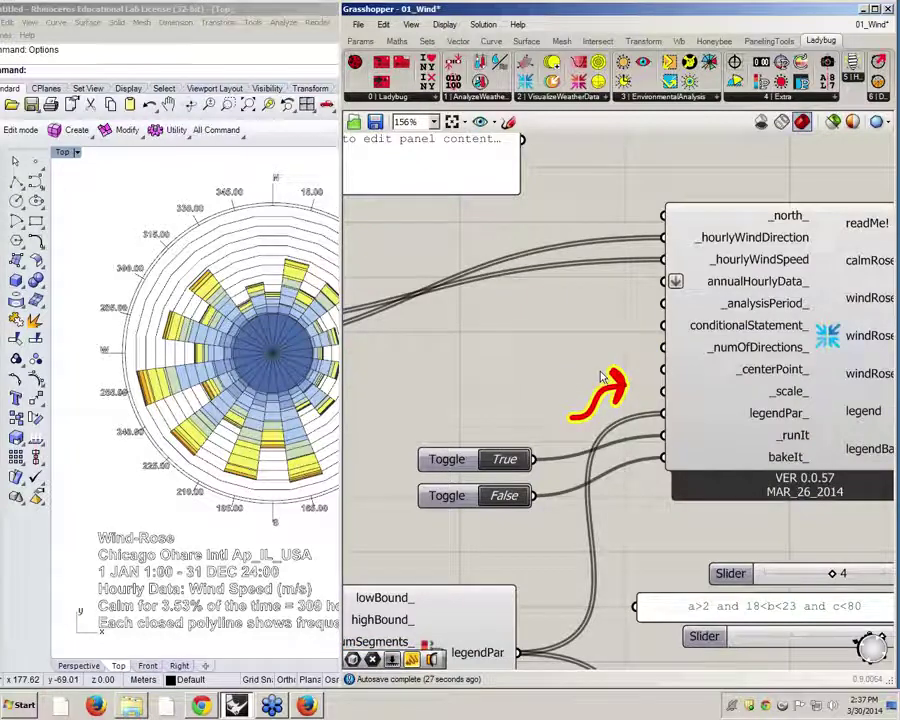
scroll(635, 358, "down", 1)
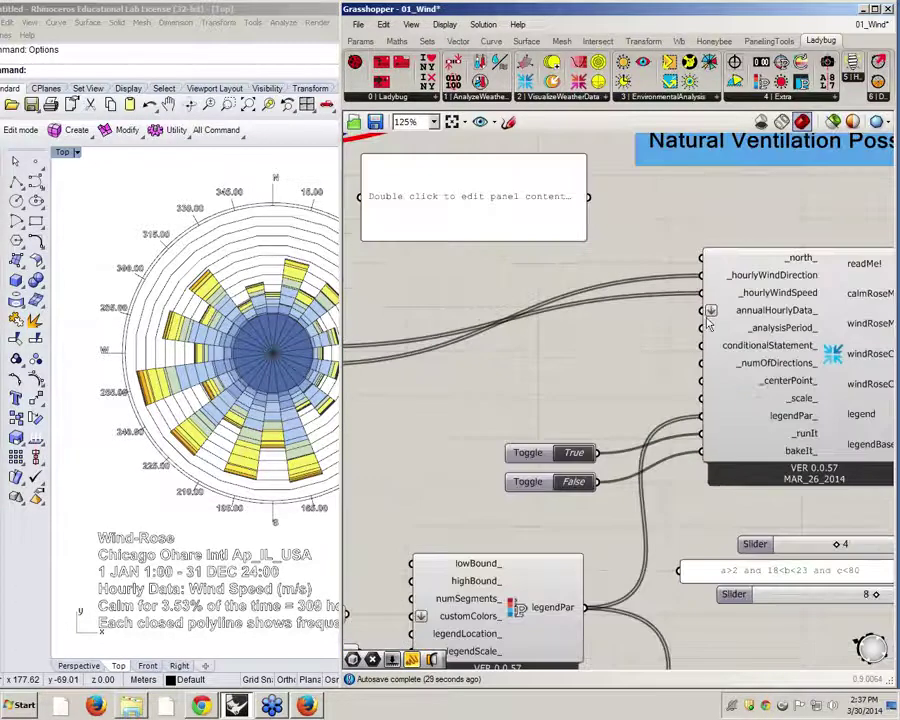
mouse_move(745, 349)
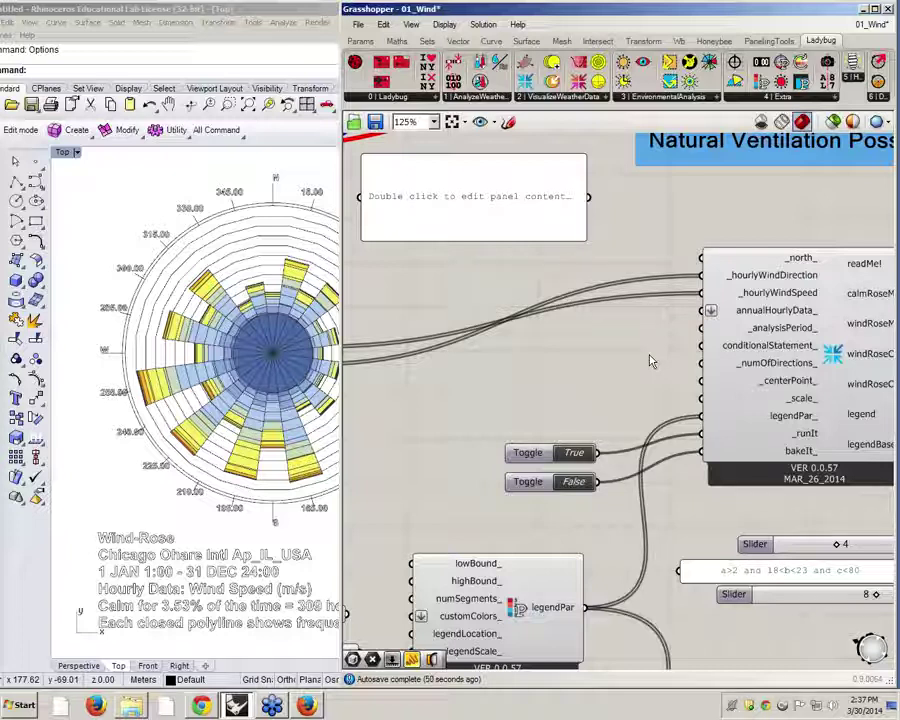
- Add a panel reading a>6, connect it to the upper Wind Rose component's conditionalStatement_ input, and widen the Rhino viewport
double_click(630, 390)
type("a>6")
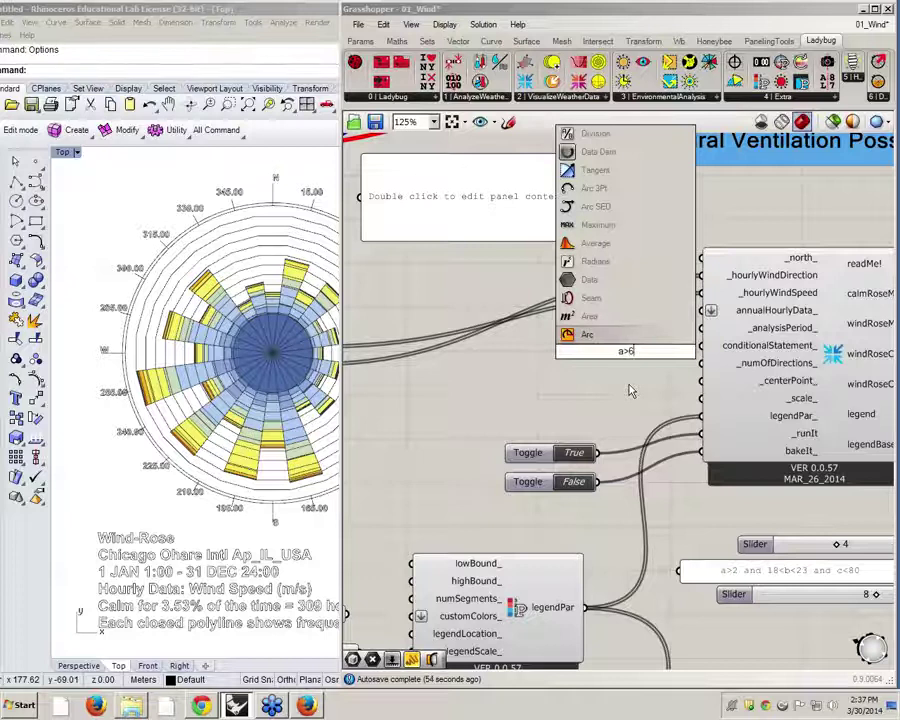
key("Return")
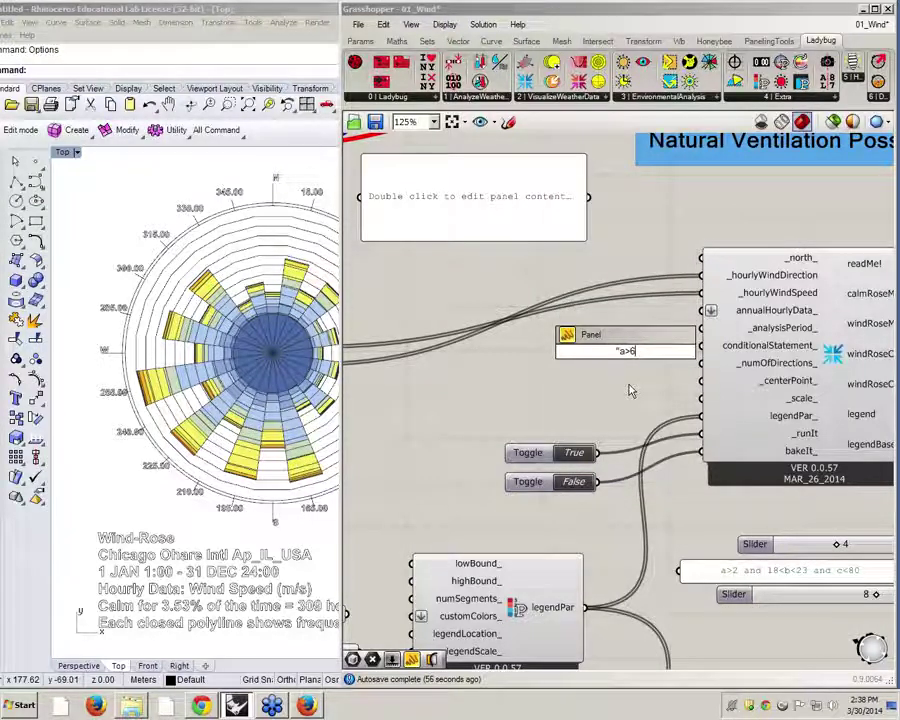
left_click_drag(634, 309, 578, 354)
left_click_drag(636, 350, 701, 347)
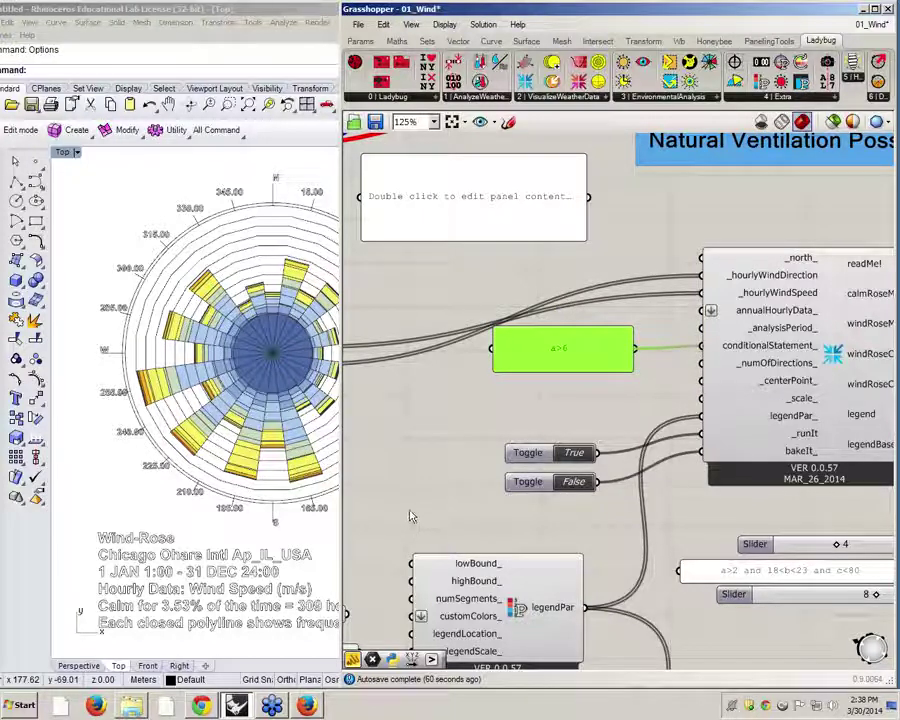
left_click_drag(342, 420, 430, 419)
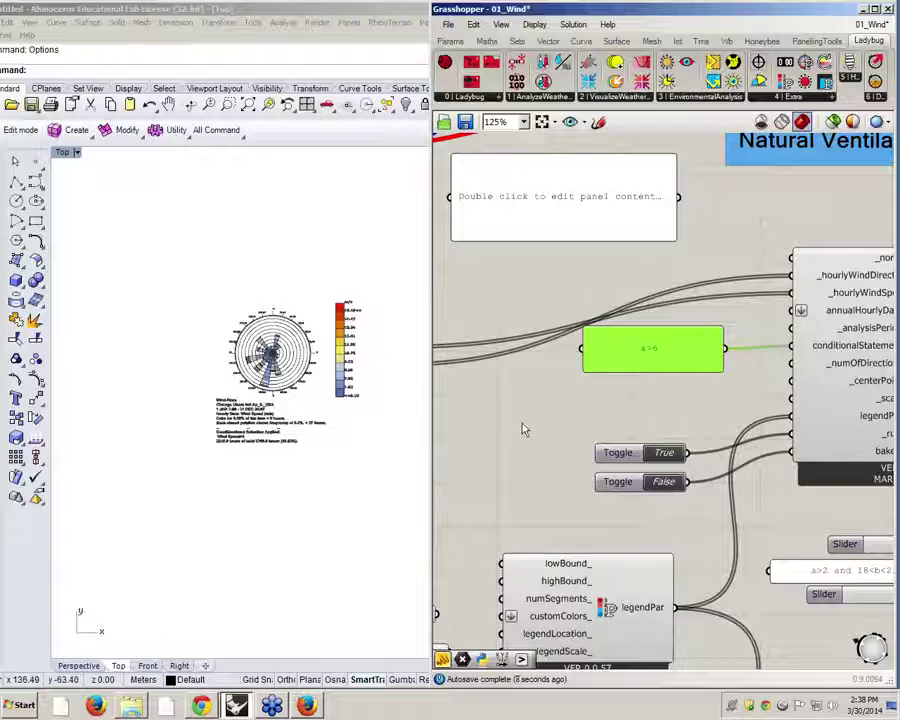
double_click(568, 410)
type("panel")
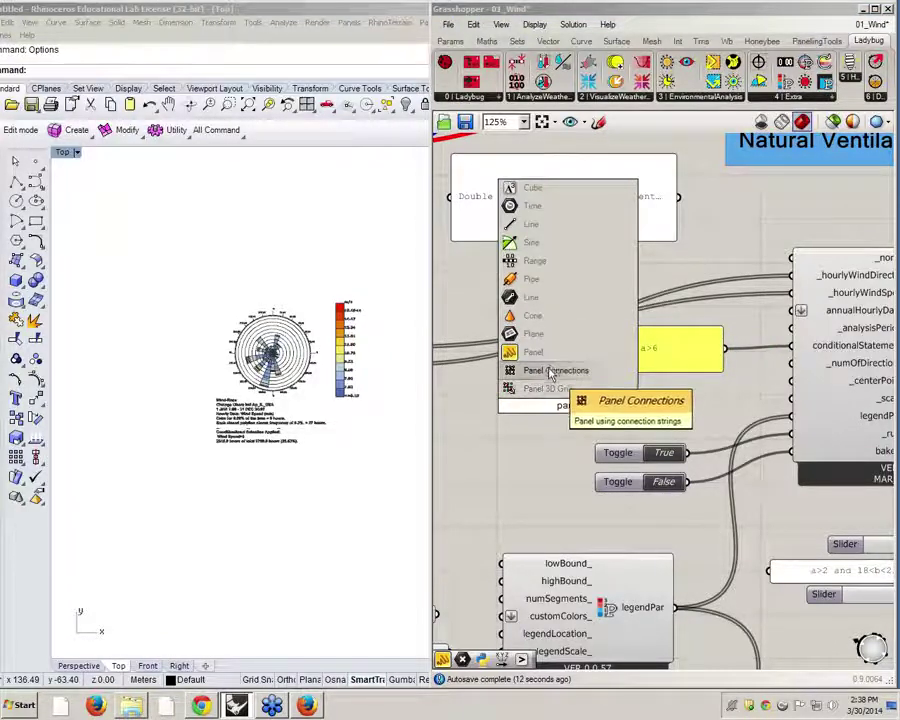
left_click(540, 352)
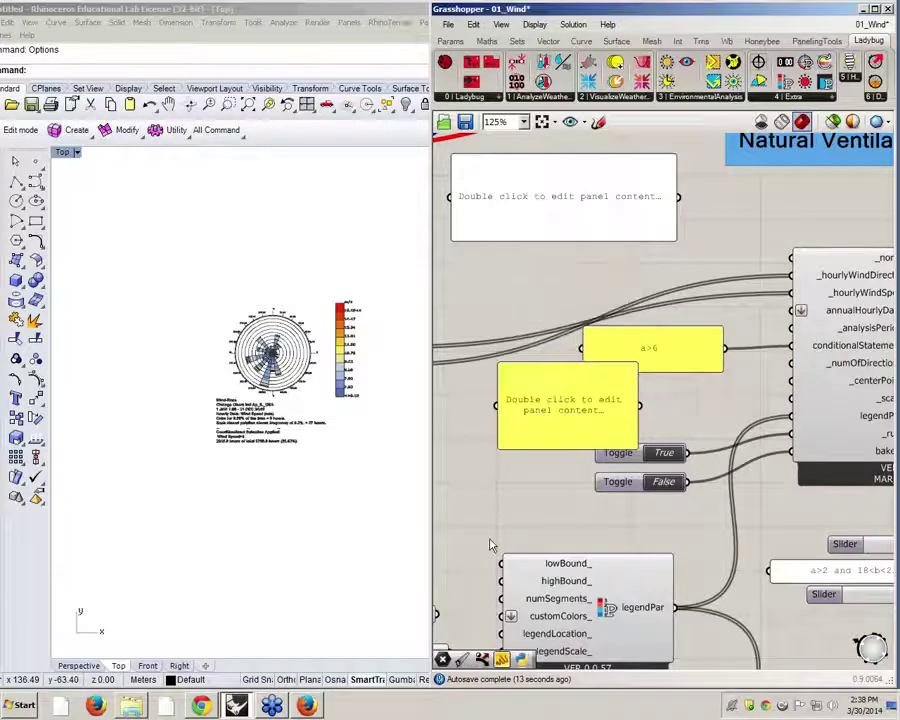
left_click(528, 424)
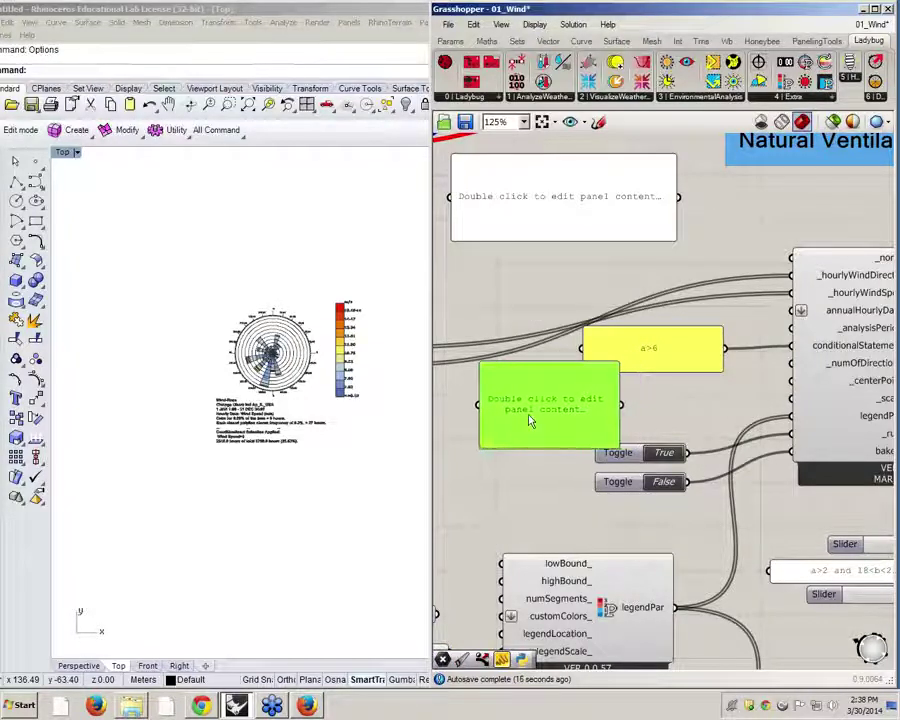
double_click(530, 422)
key("BackSpace")
type("a>")
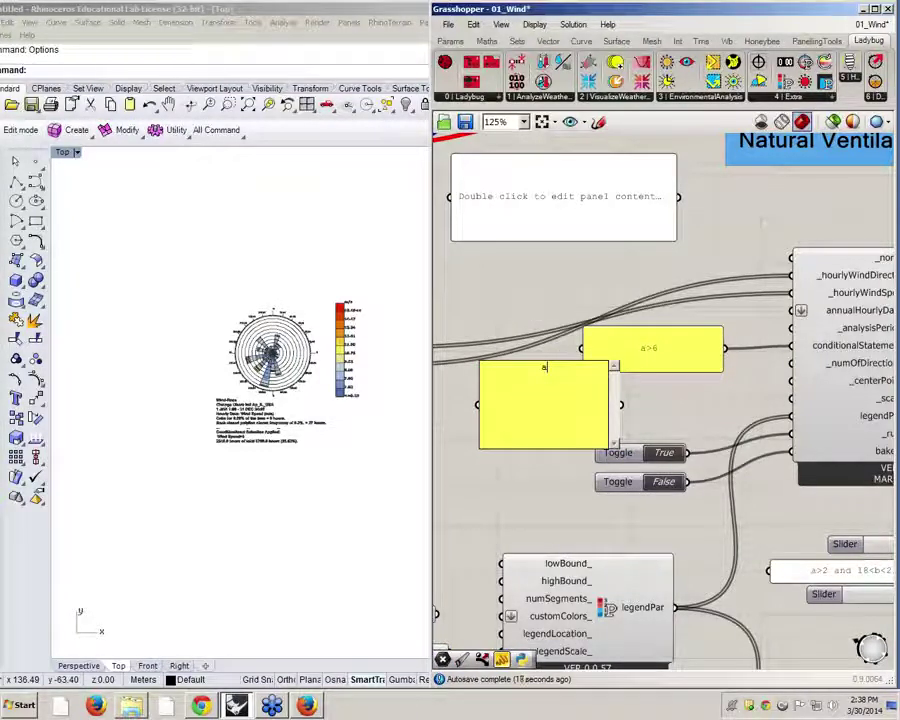
type("4")
left_click(674, 405)
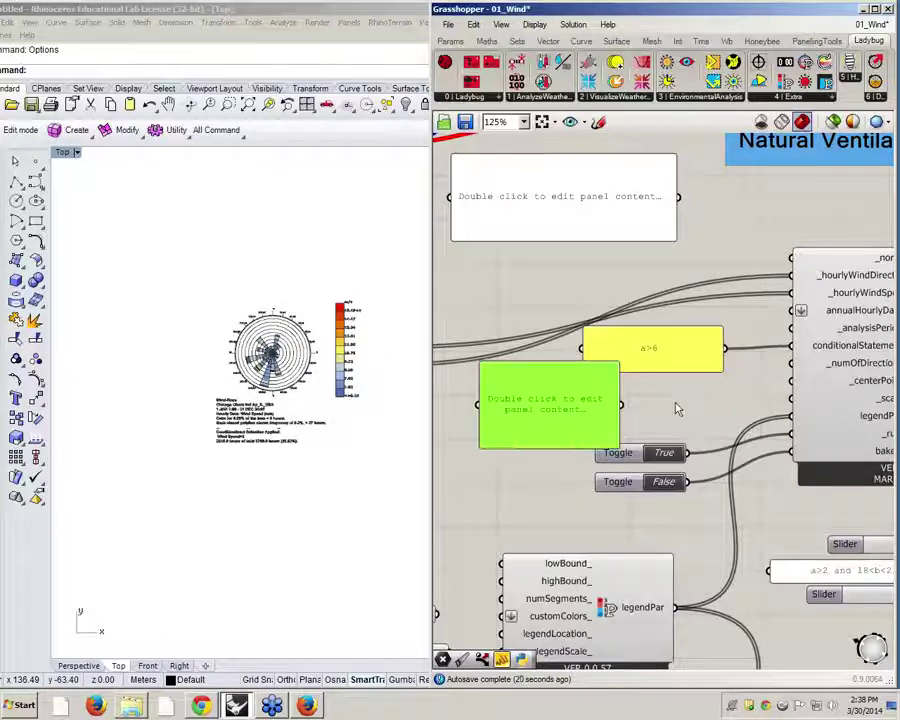
left_click(605, 400)
key("Delete")
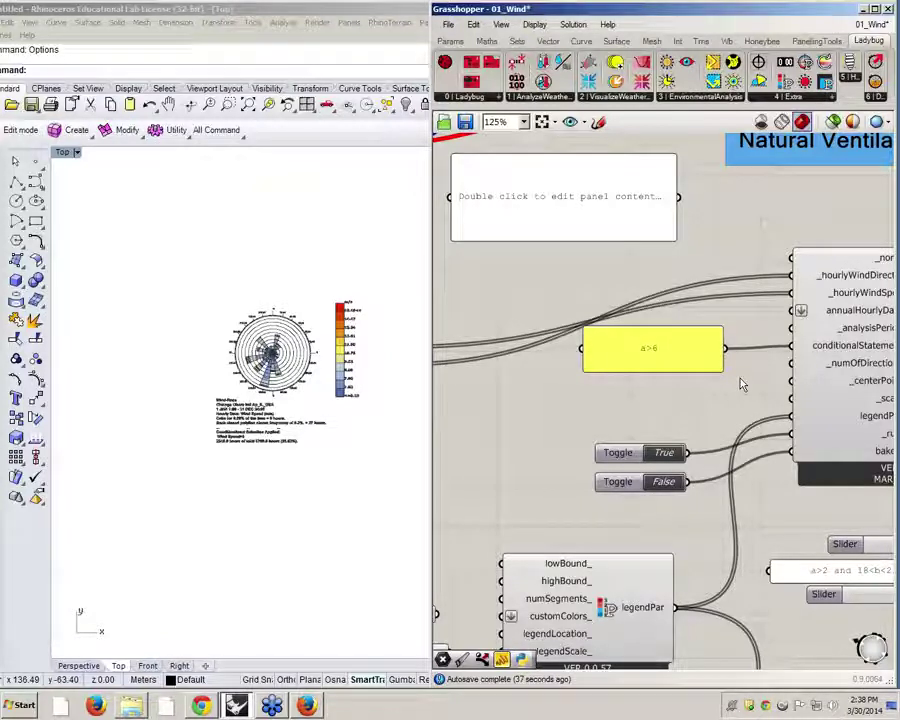
- Try connecting the 6 slider to the legend parameters component's highBound_ input
right_click_drag(753, 434, 759, 323)
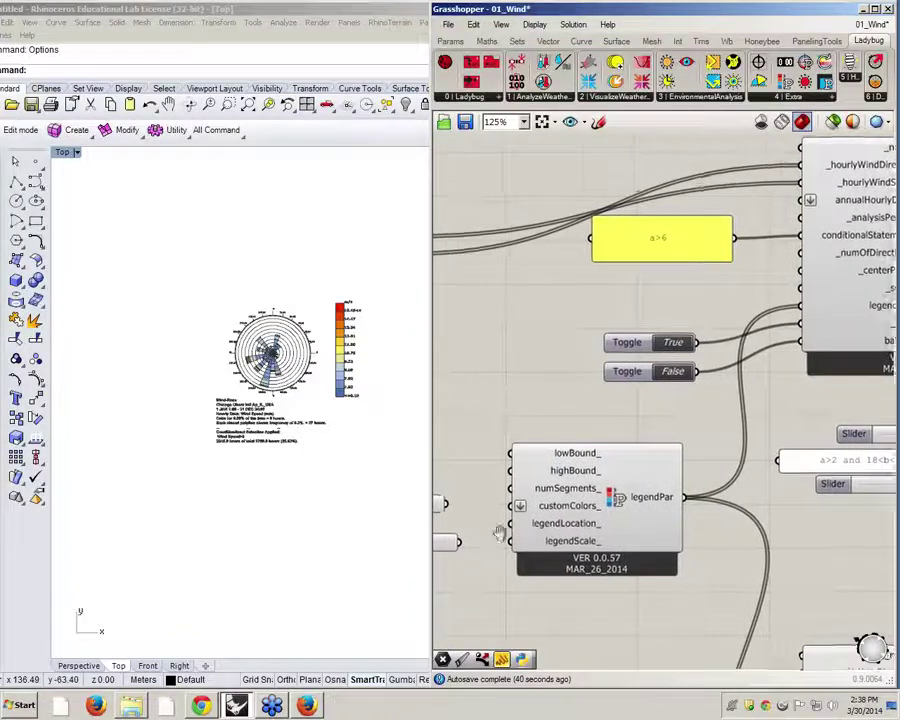
right_click_drag(722, 368, 804, 363)
left_click_drag(522, 497, 588, 482)
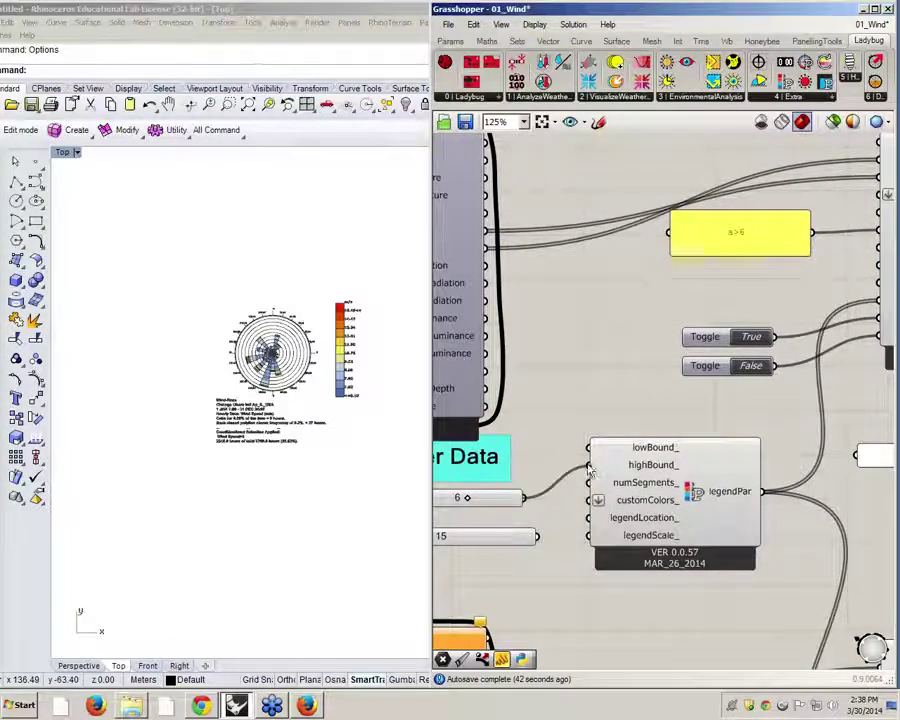
- Read the panel attached to the upper Wind Rose component's readMe! output to check how the component ran
right_click_drag(687, 484, 482, 535)
scroll(557, 519, "down", 2)
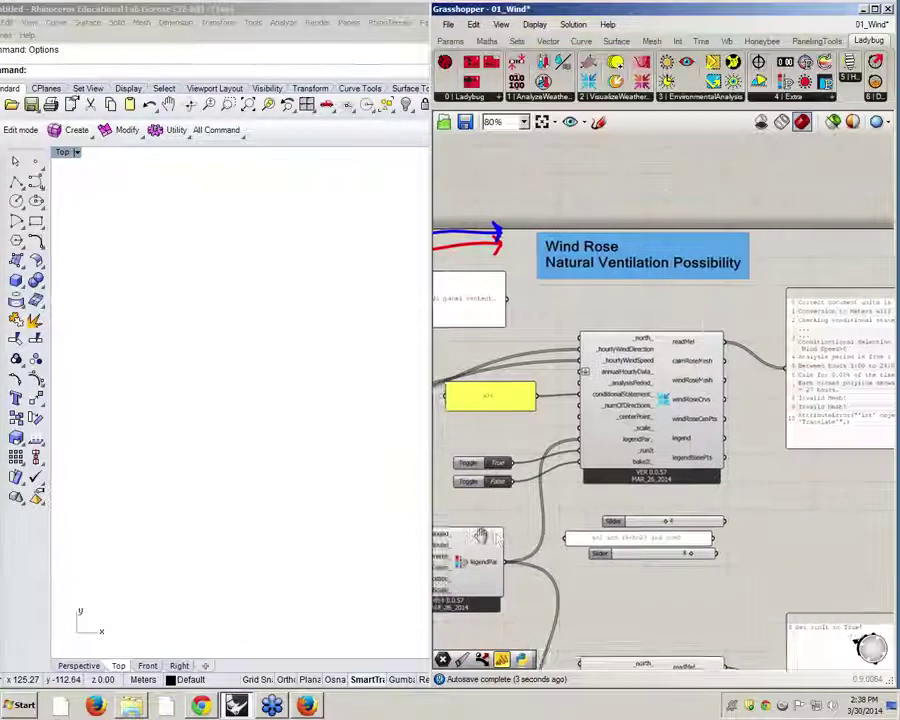
scroll(606, 476, "down", 2)
scroll(830, 424, "up", 4)
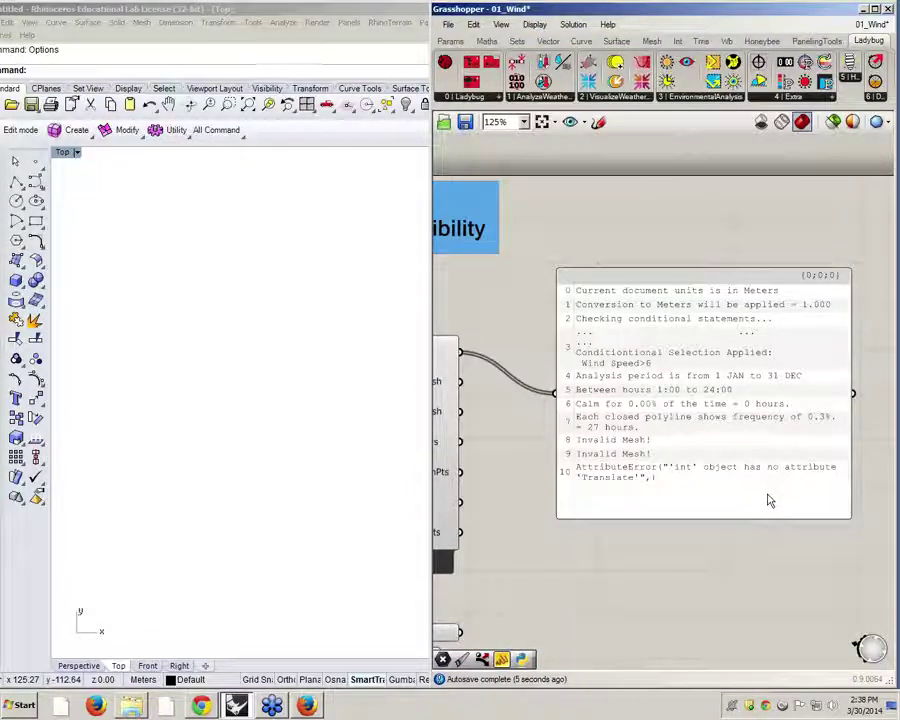
scroll(800, 478, "down", 1)
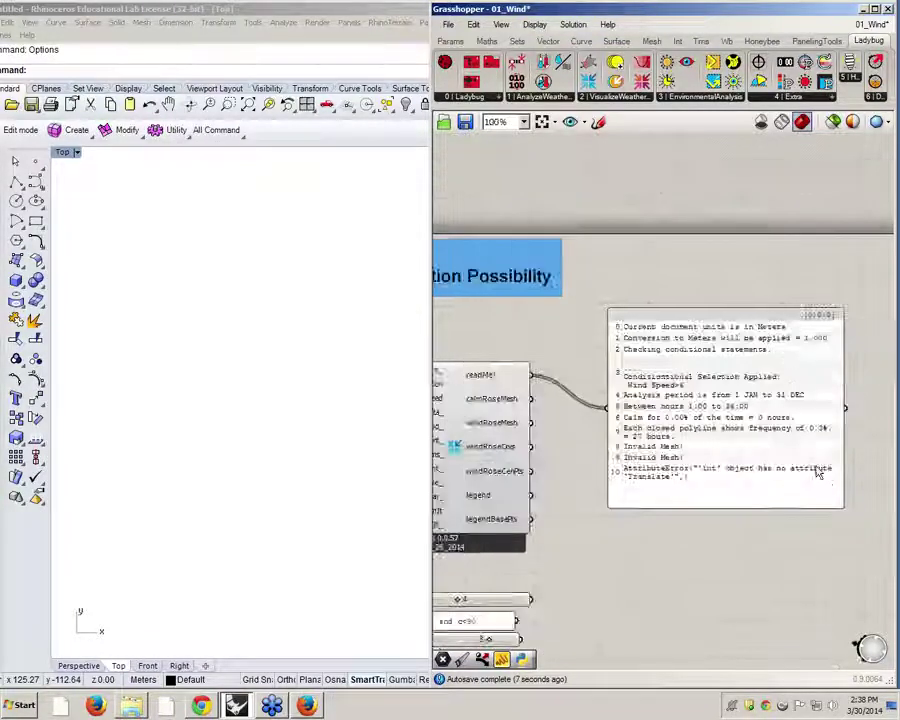
scroll(820, 468, "down", 3)
scroll(530, 535, "up", 4)
- Undo the 6 slider's connection to the legend parameters component's highBound_ input
right_click_drag(538, 542, 706, 500)
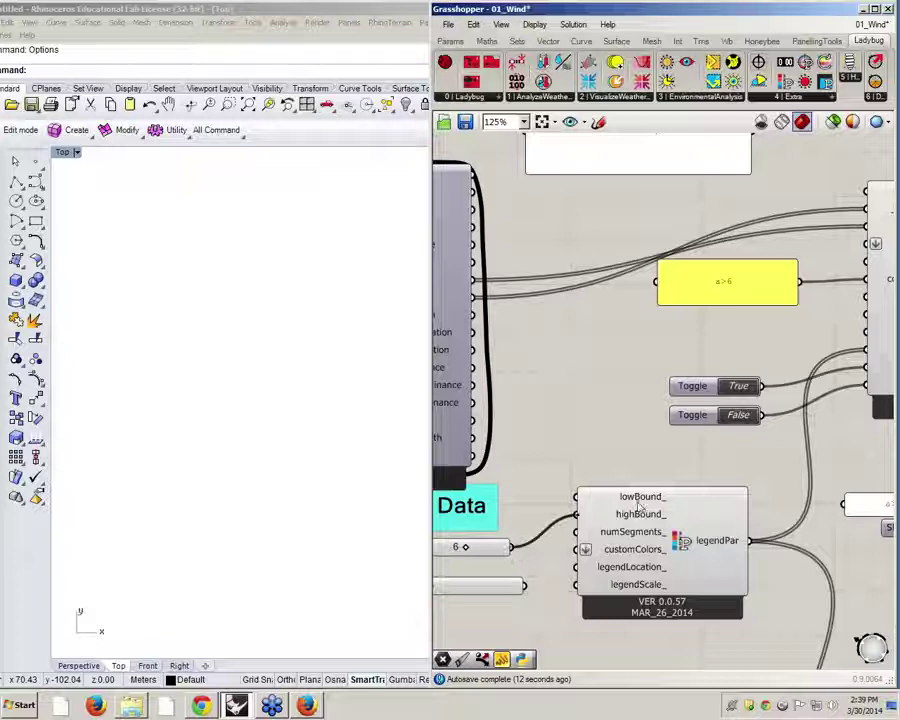
key("ctrl+z")
- Widen the Rhino viewport and examine the filtered wind rose, its wind speed legend and the conditional selection text beneath it
right_click_drag(275, 506, 253, 537)
scroll(195, 388, "up", 5)
scroll(370, 408, "up", 2)
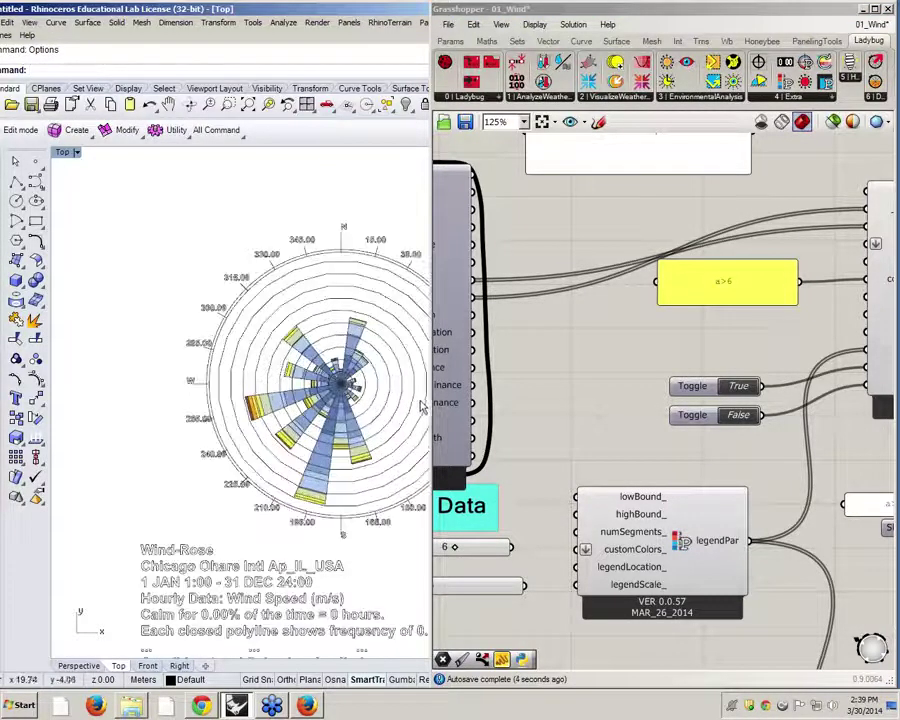
left_click_drag(432, 395, 573, 389)
left_click_drag(494, 372, 571, 376)
right_click_drag(450, 388, 135, 406)
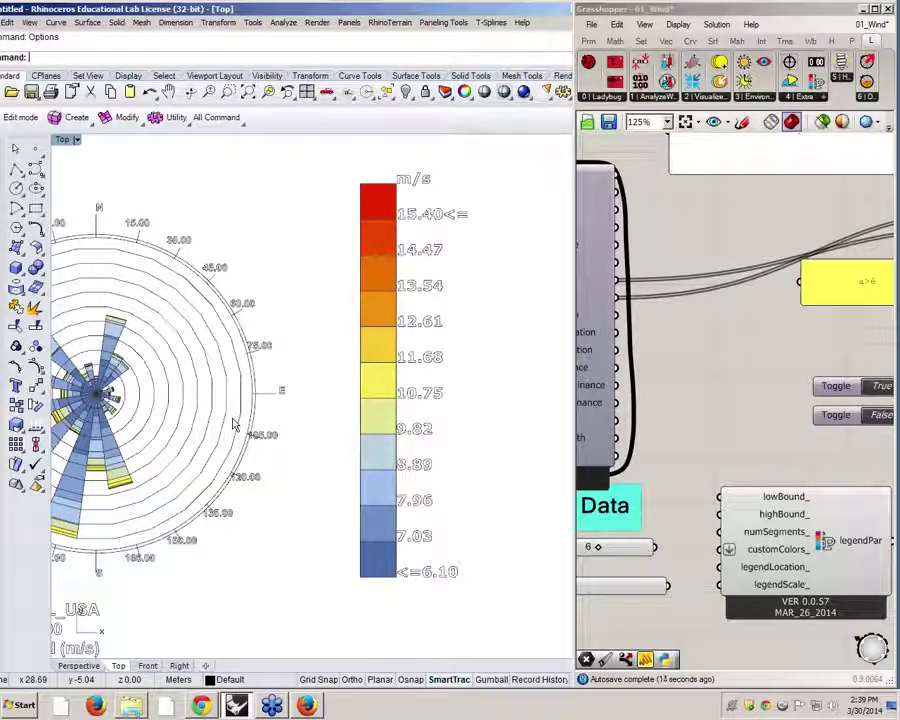
mouse_move(410, 423)
right_mouse_down()
mouse_move(384, 415)
mouse_move(406, 418)
right_mouse_up()
scroll(398, 441, "down", 2)
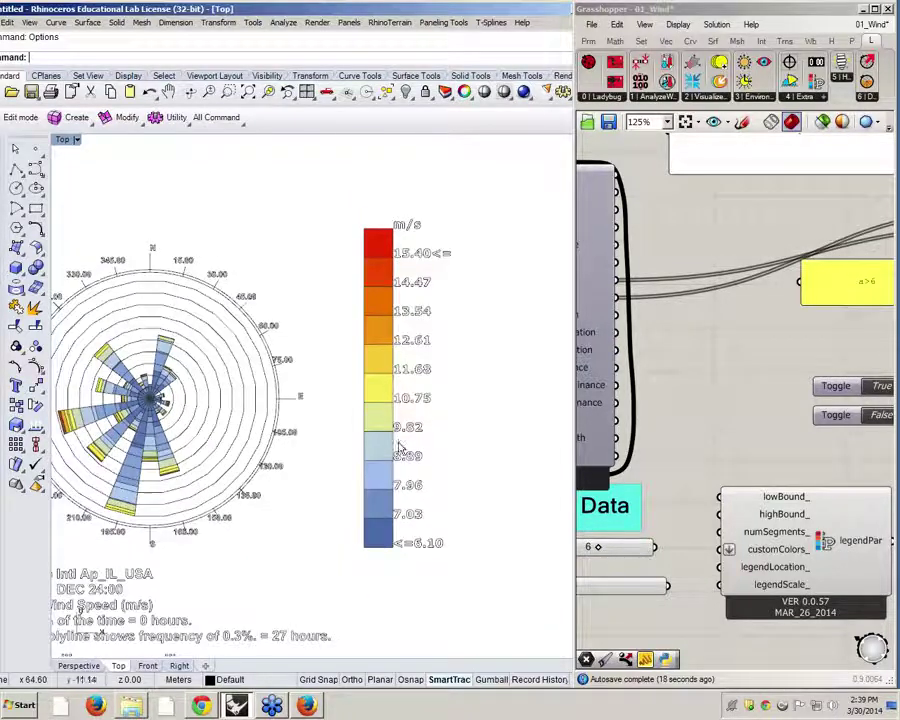
right_click_drag(344, 532, 424, 530)
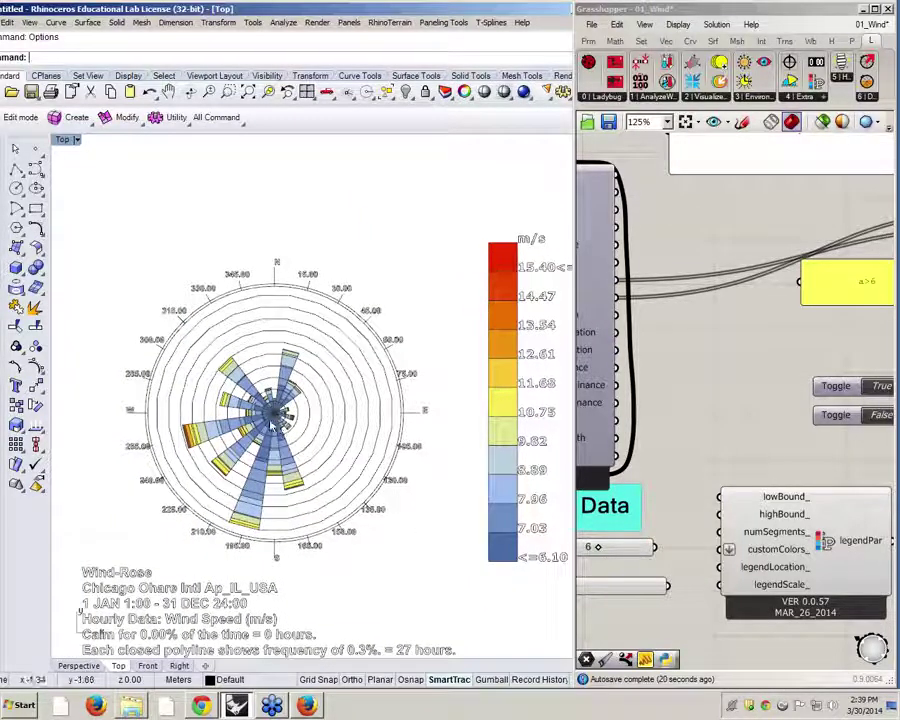
right_click_drag(287, 418, 320, 341)
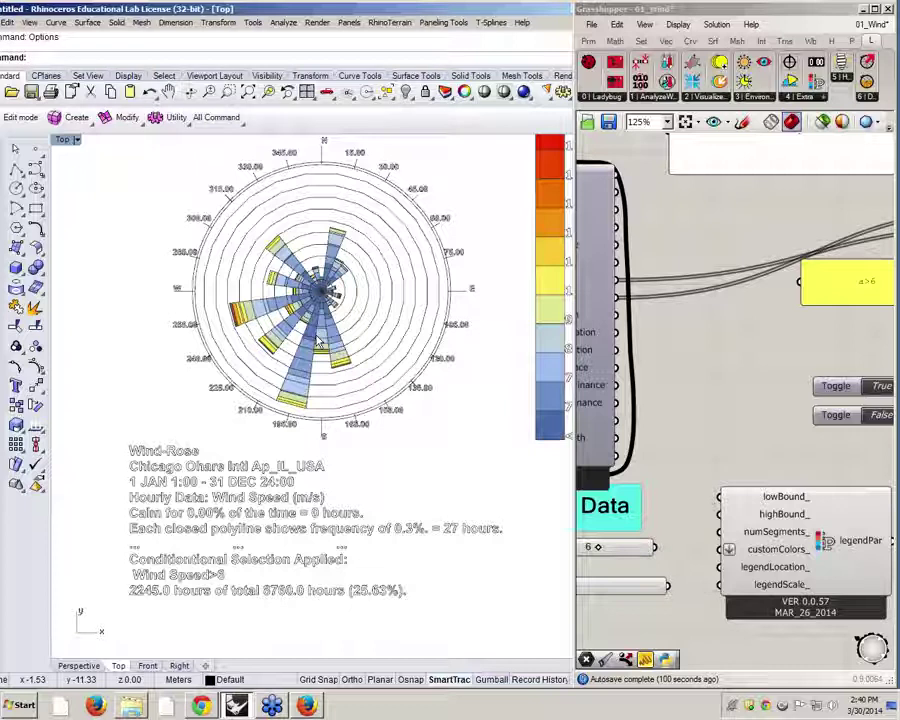
- Widen the Grasshopper window and connect the weather data's dryBulbTemperature output to the upper Wind Rose component's annualHourlyData_ input
left_click(575, 268)
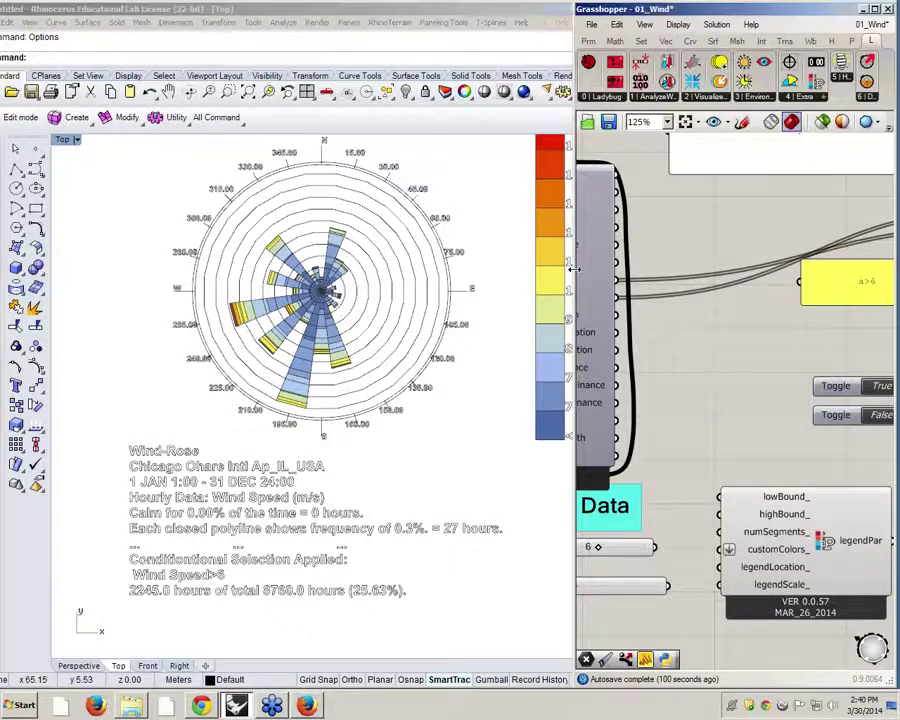
left_click_drag(575, 268, 381, 268)
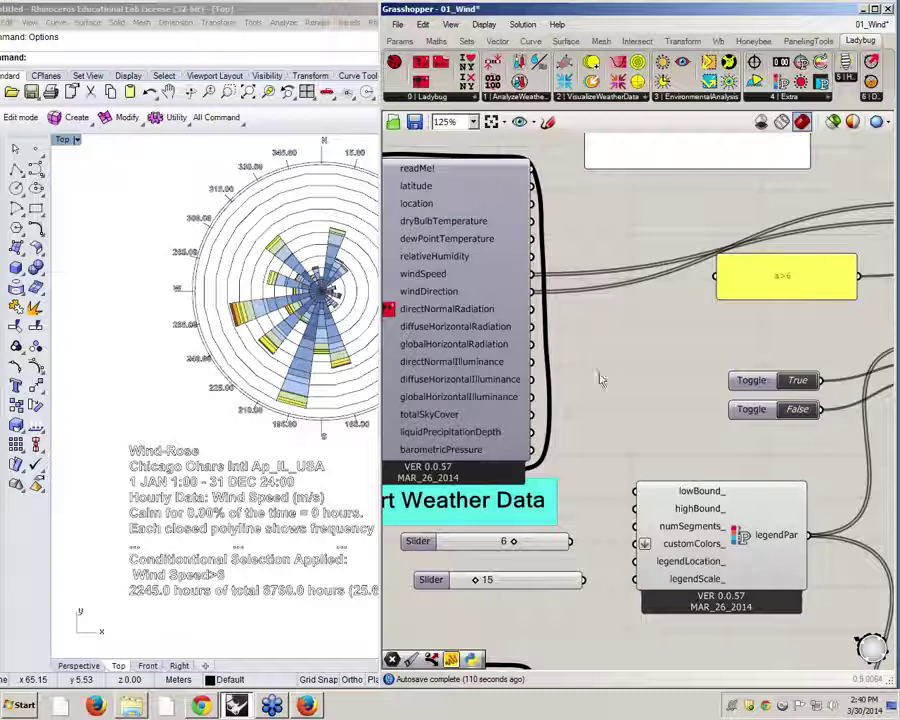
right_click_drag(627, 380, 595, 378)
scroll(569, 340, "down", 1)
scroll(482, 286, "up", 1)
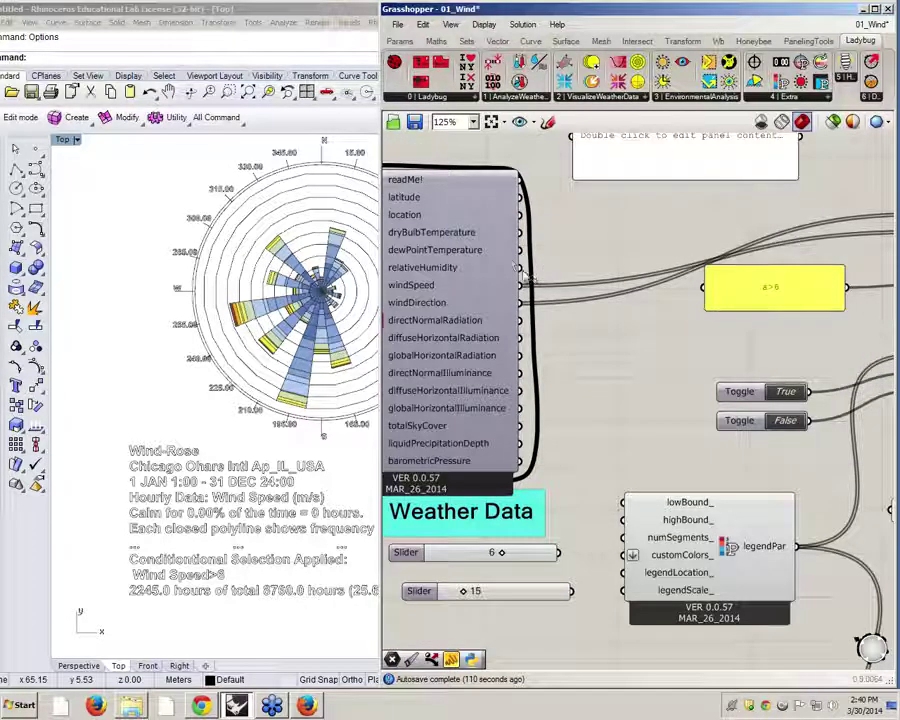
scroll(433, 280, "down", 5)
scroll(515, 290, "up", 5)
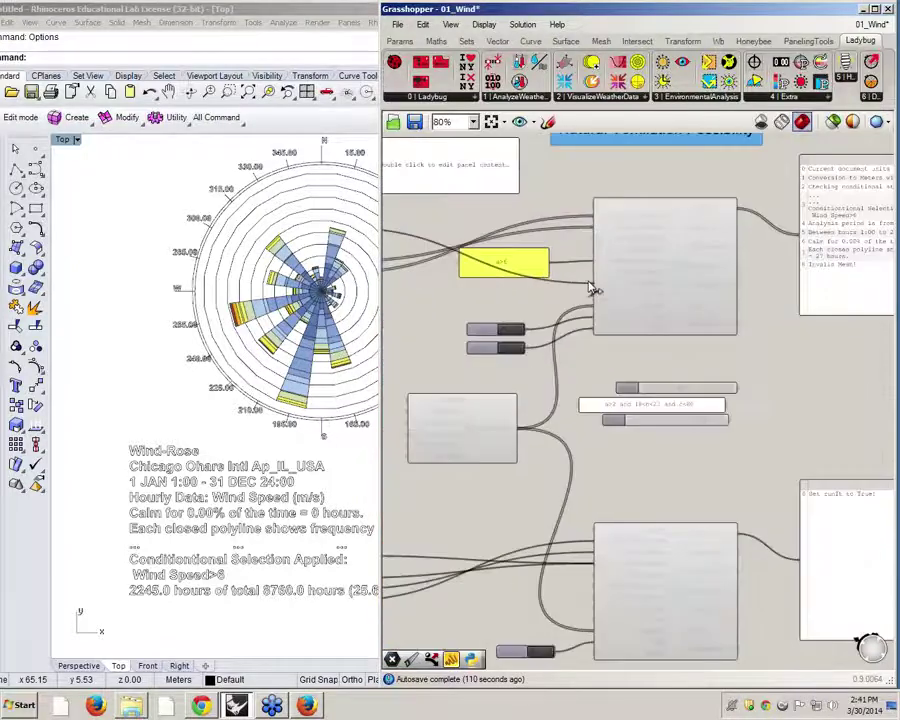
scroll(630, 238, "down", 3)
scroll(630, 238, "up", 4)
left_click_drag(630, 238, 640, 267)
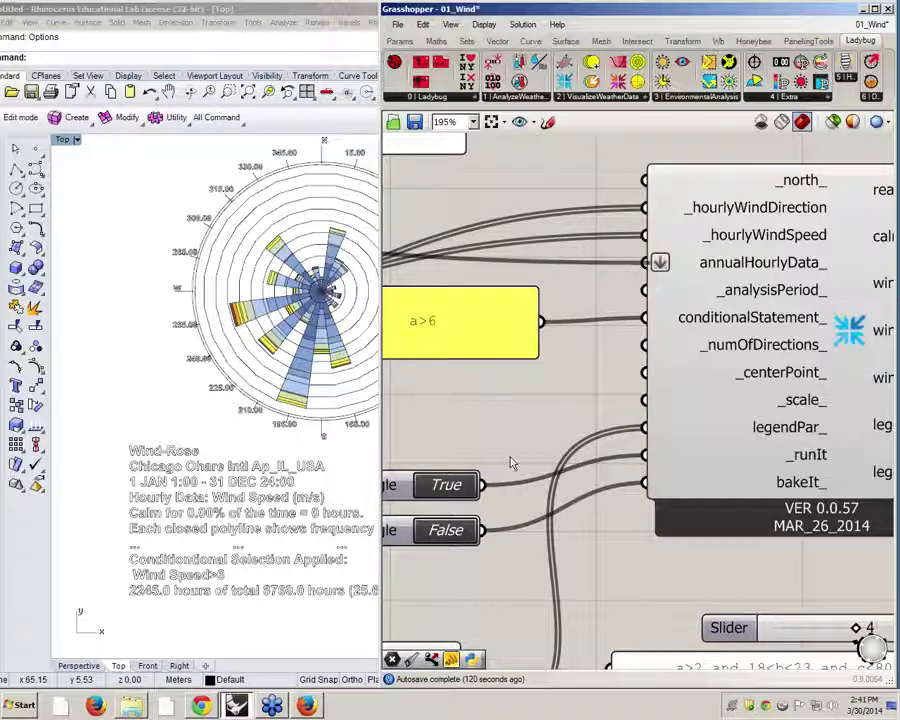
- Look over both wind roses in Rhino and check the dryBulbTemperature connection at its source and at the annualHourlyData_ input
left_click(243, 357)
scroll(135, 358, "down", 10)
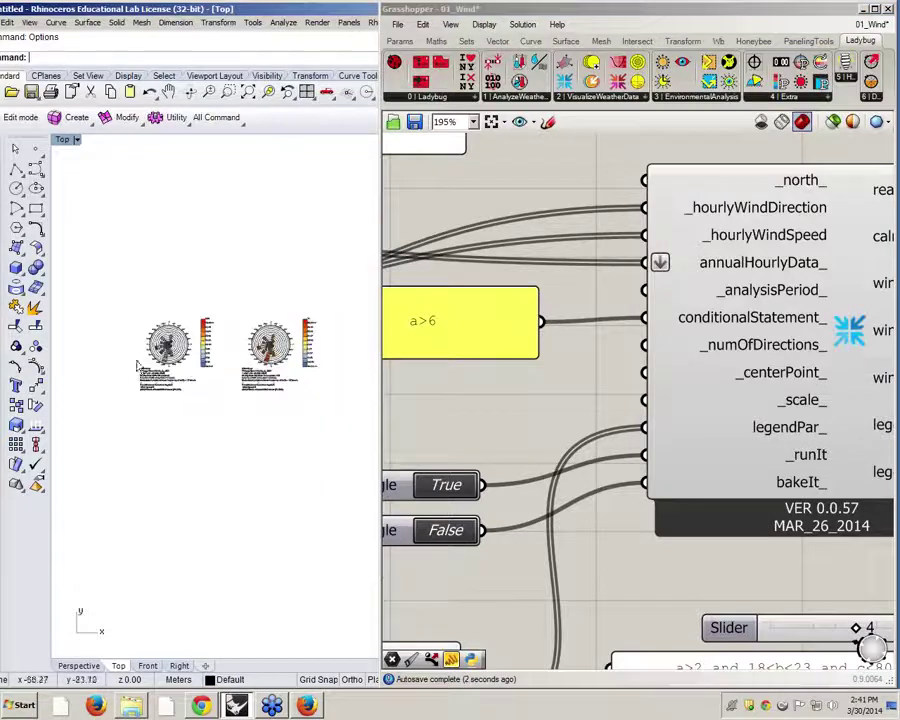
scroll(268, 367, "up", 5)
scroll(190, 270, "up", 3)
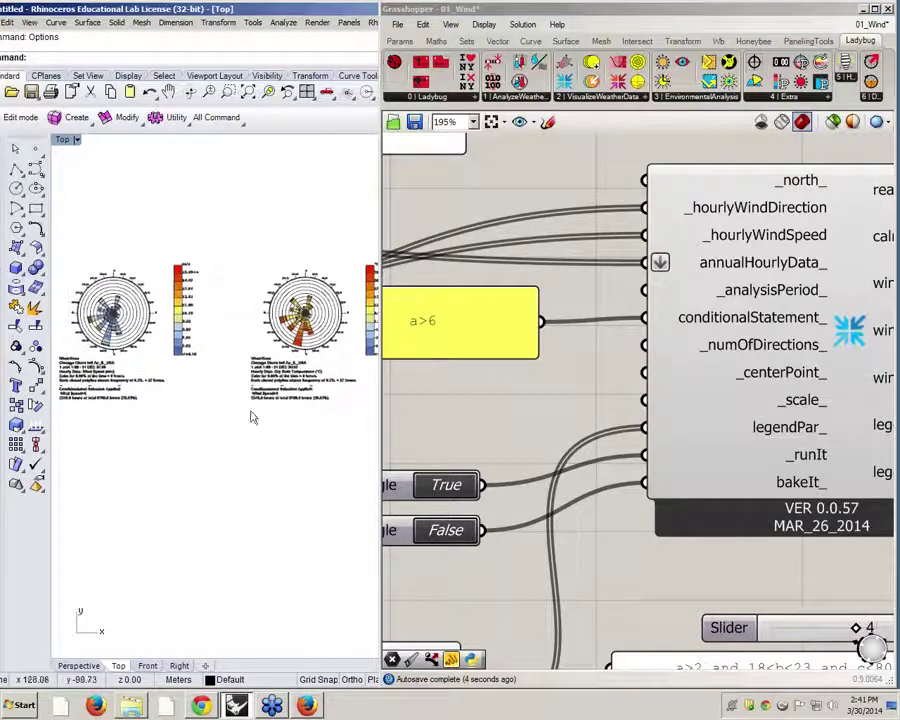
scroll(745, 296, "down", 4)
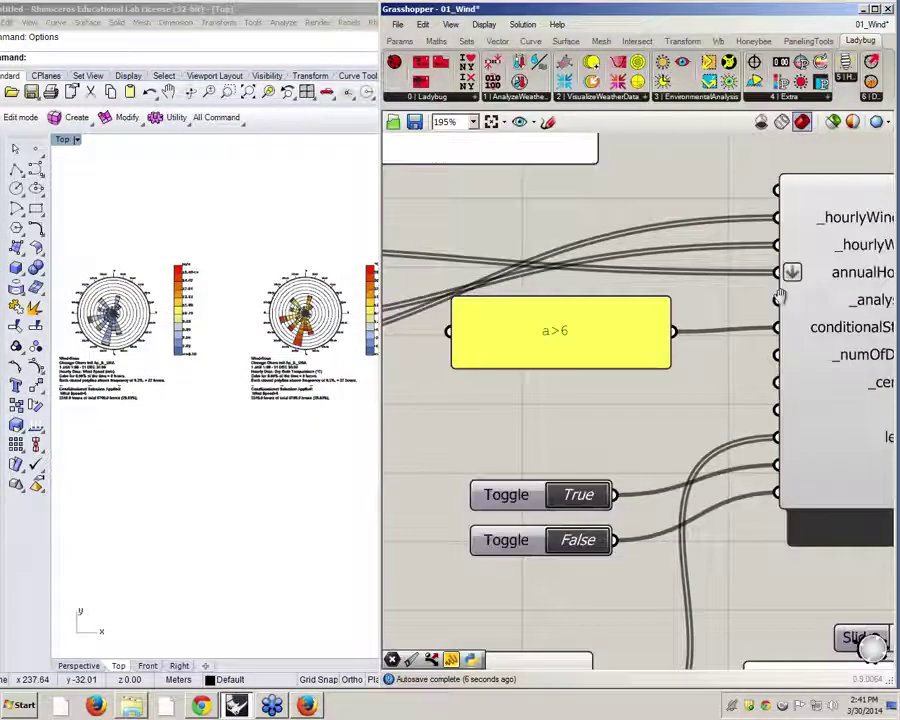
scroll(520, 251, "up", 3)
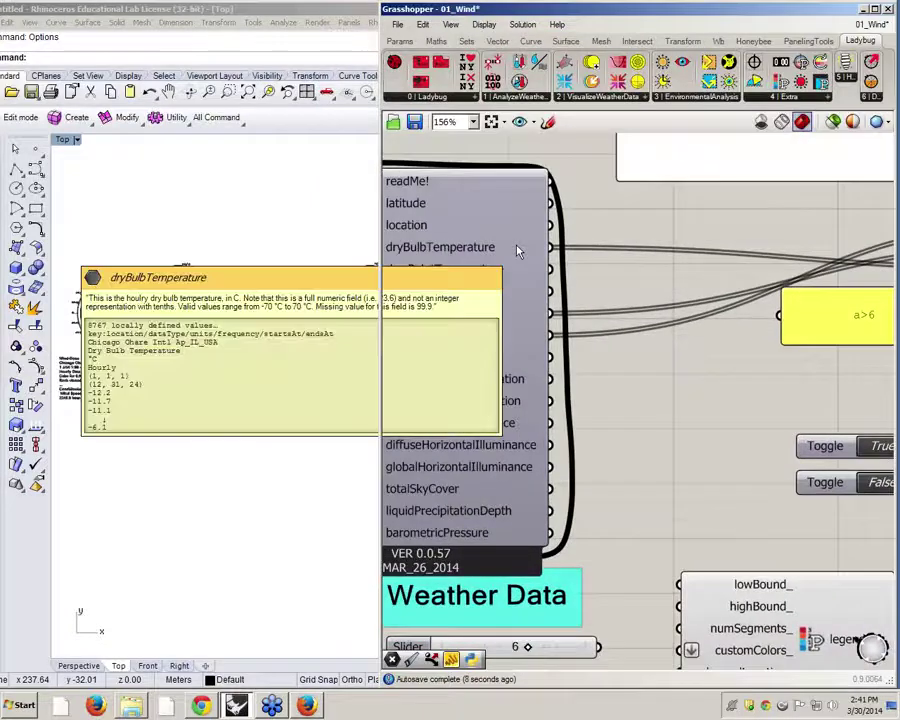
scroll(520, 252, "down", 5)
scroll(675, 280, "up", 4)
mouse_move(770, 252)
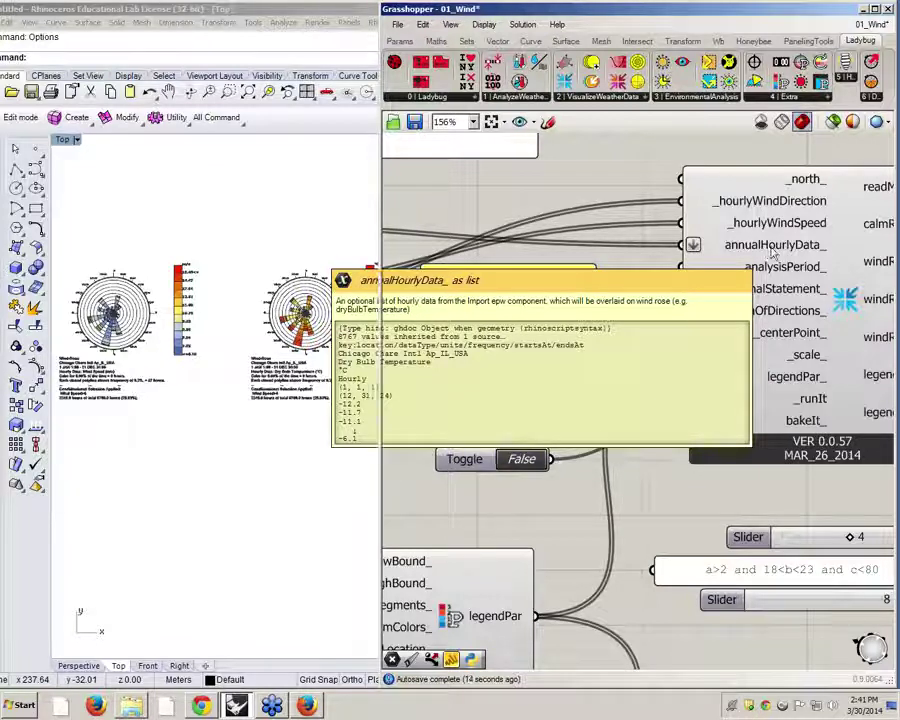
right_click_drag(677, 497, 772, 506)
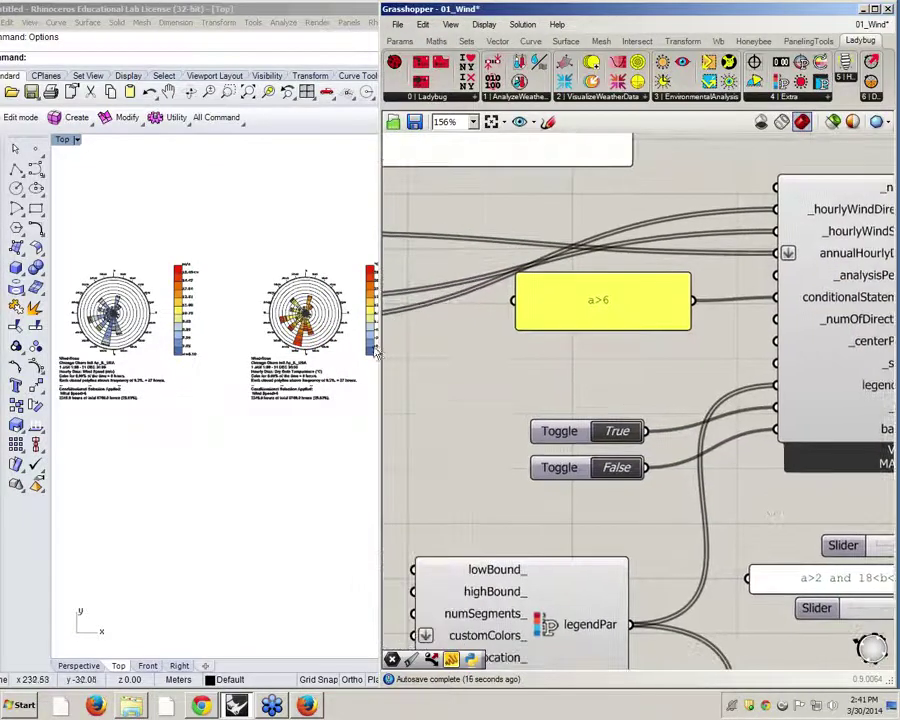
- Widen the Rhino viewport and compare the dry bulb temperature wind rose with the wind speed wind rose up close
left_click_drag(378, 345, 436, 340)
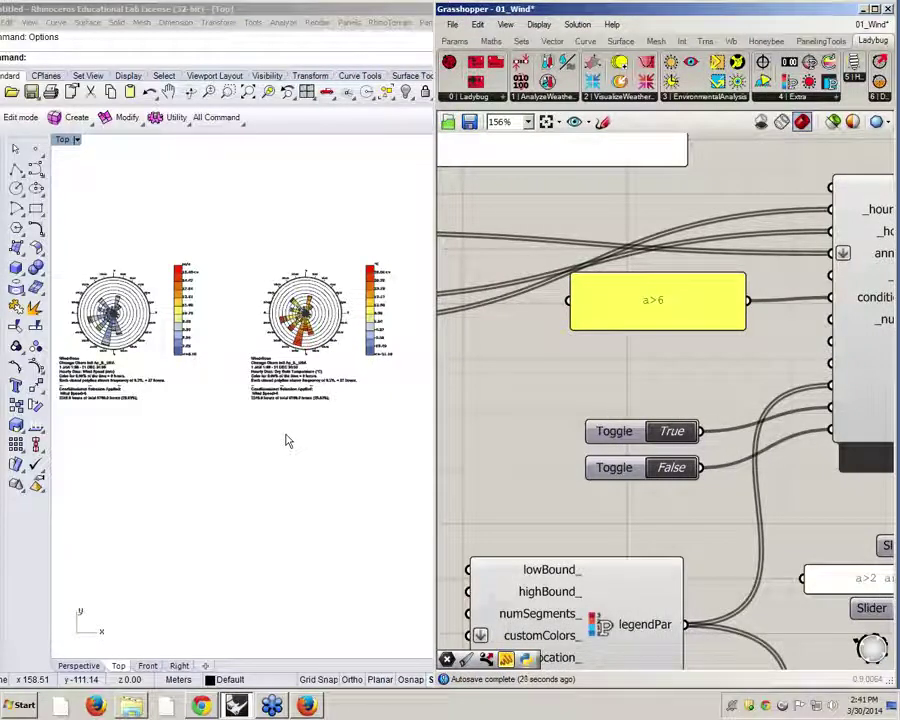
right_click_drag(256, 424, 290, 441)
scroll(340, 344, "up", 4)
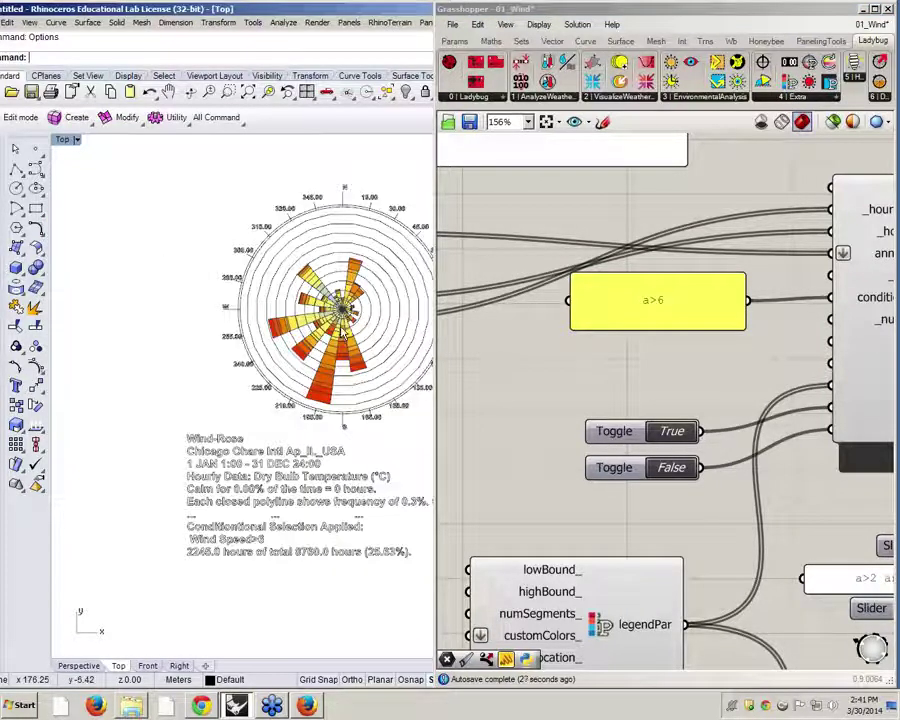
scroll(340, 330, "down", 5)
scroll(321, 367, "up", 8)
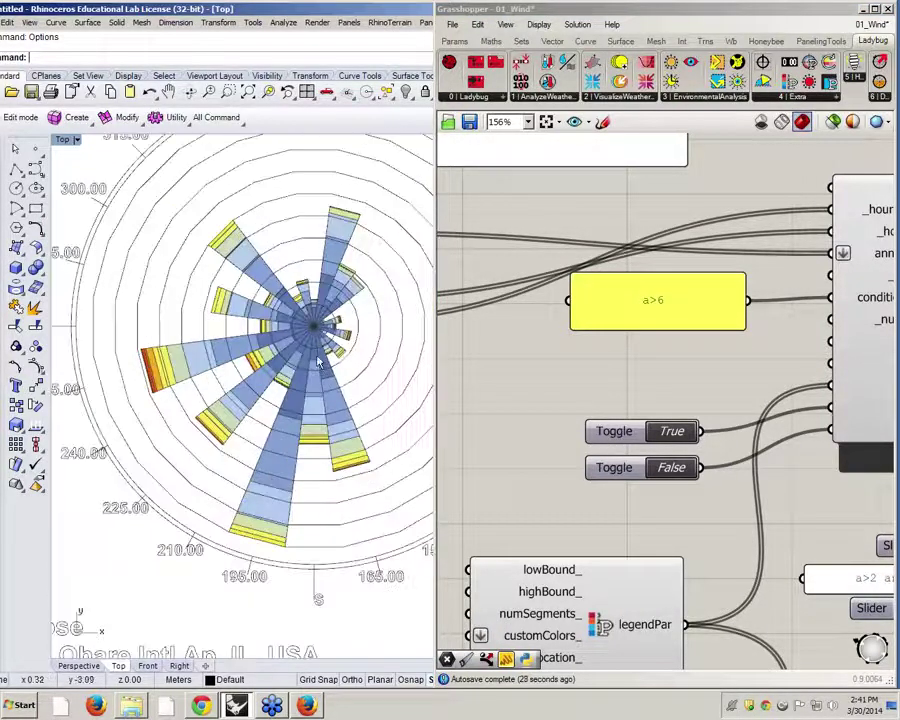
- Compare the wind speed and dry bulb temperature wind roses in Rhino, reading each one's colour legend in m/s and °C
scroll(162, 320, "down", 5)
scroll(412, 293, "up", 6)
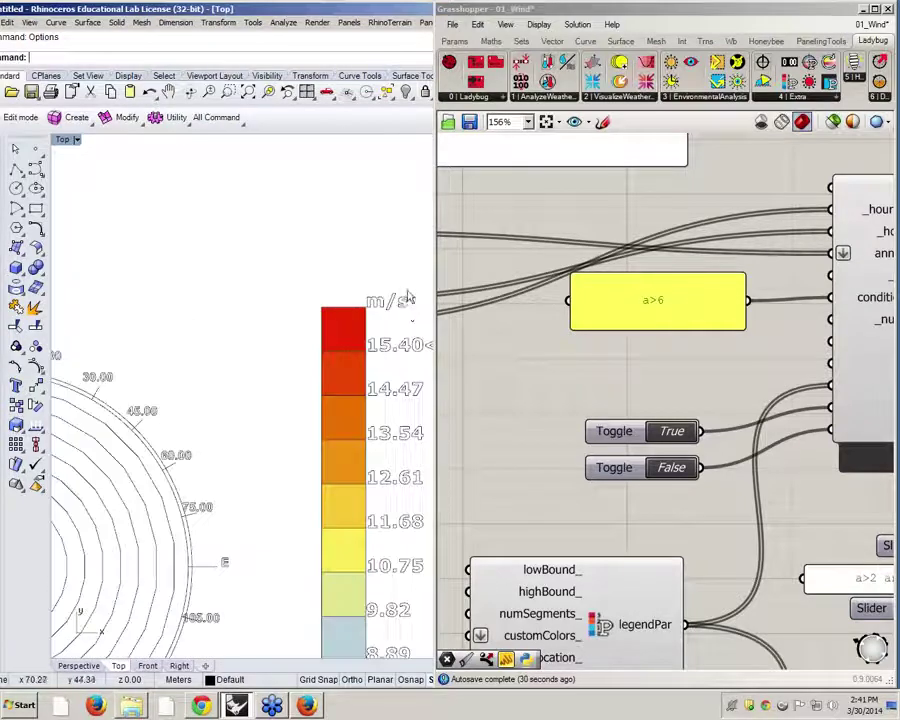
scroll(181, 417, "down", 5)
right_click_drag(398, 396, 233, 405)
scroll(262, 360, "up", 9)
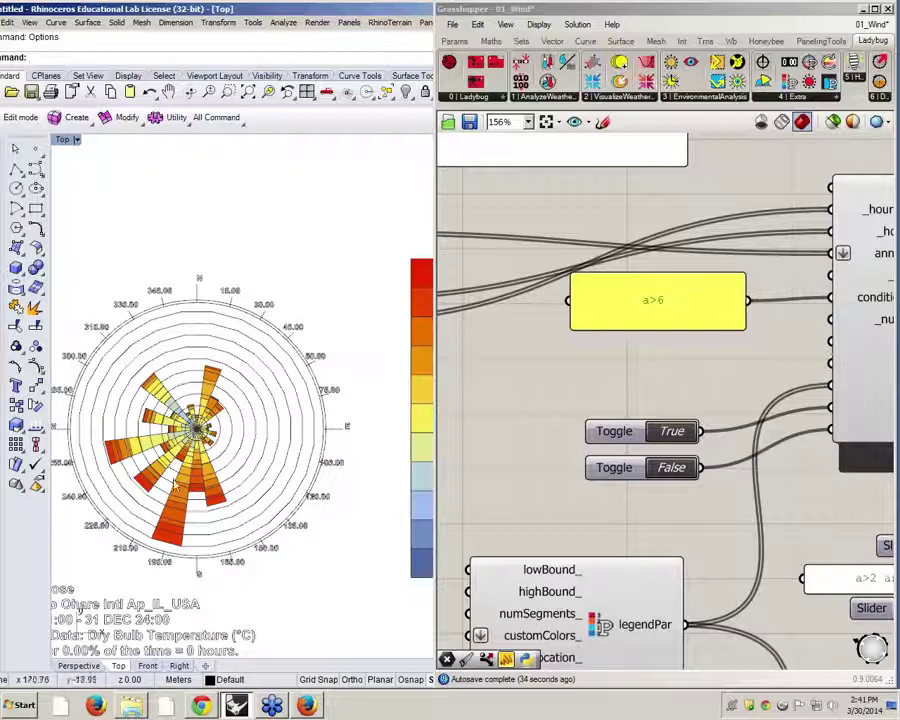
scroll(229, 490, "down", 5)
scroll(352, 330, "up", 6)
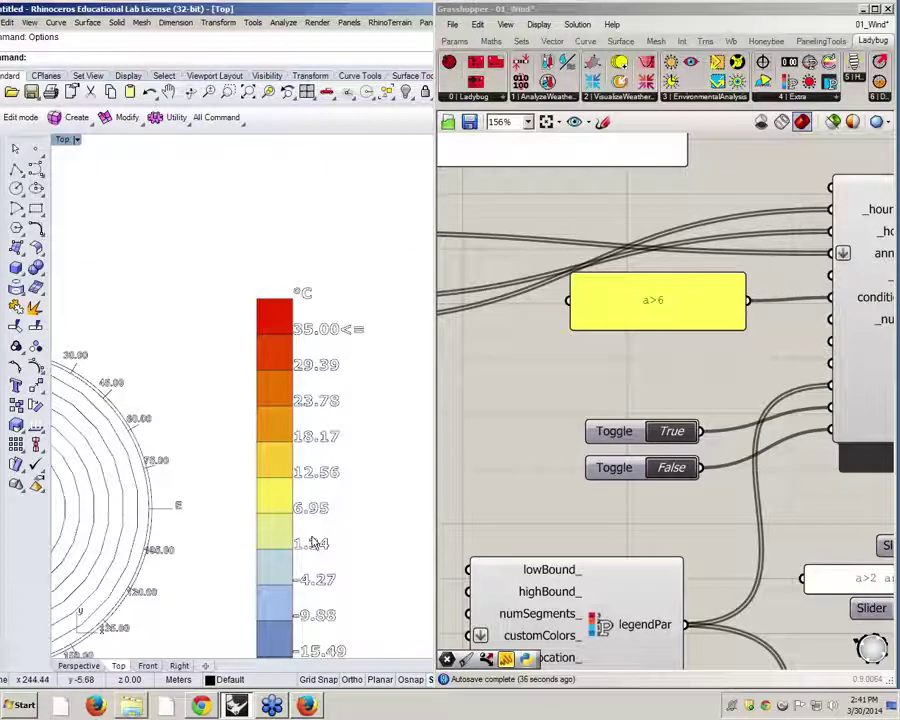
scroll(300, 380, "down", 5)
scroll(298, 396, "up", 3)
scroll(298, 397, "up", 5)
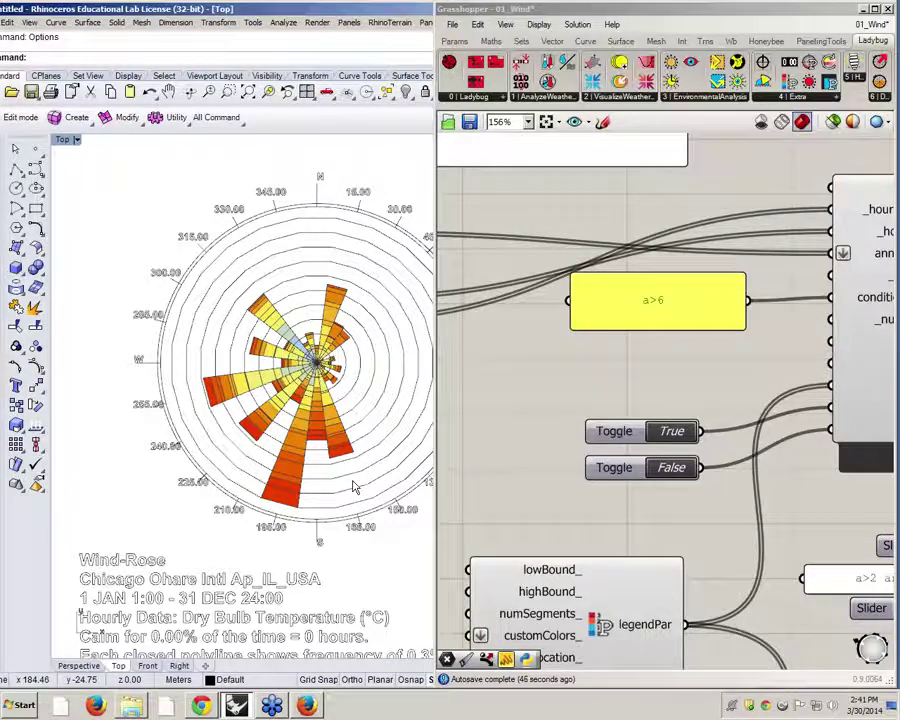
- Add the weather data's relativeHumidity output as a further source of the upper Wind Rose component's annualHourlyData_ input
right_click_drag(526, 424, 757, 403)
scroll(577, 333, "down", 1)
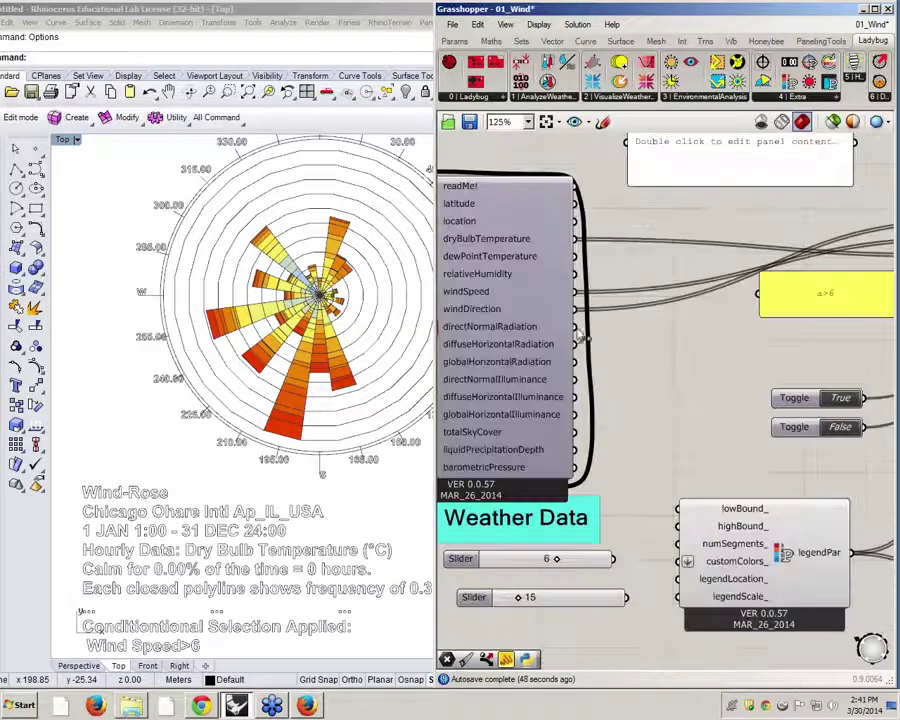
scroll(552, 300, "up", 1)
right_click_drag(565, 356, 666, 389)
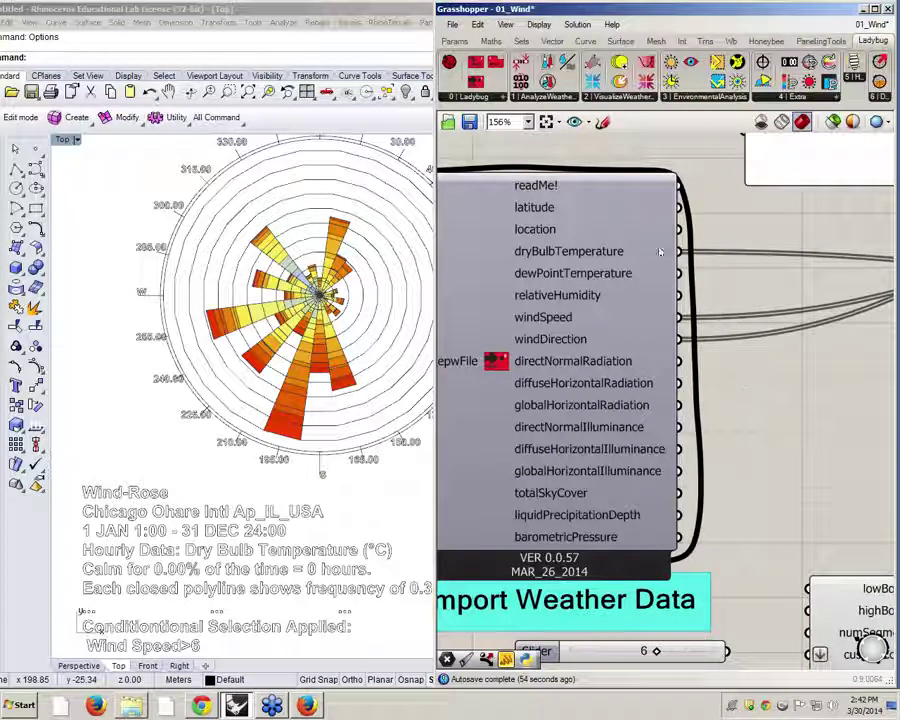
left_click_drag(678, 295, 772, 296)
scroll(477, 290, "down", 4)
scroll(750, 287, "up", 2)
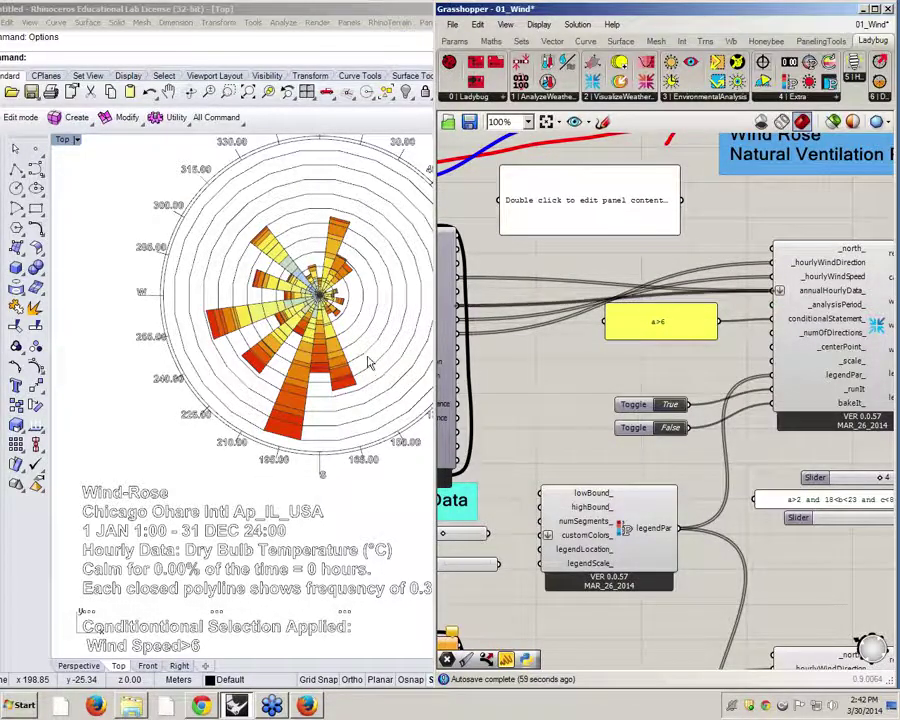
- Examine the relative humidity wind rose and its percentage legend in Rhino, and check the legend parameters component's inputs in Grasshopper
scroll(367, 367, "down", 5)
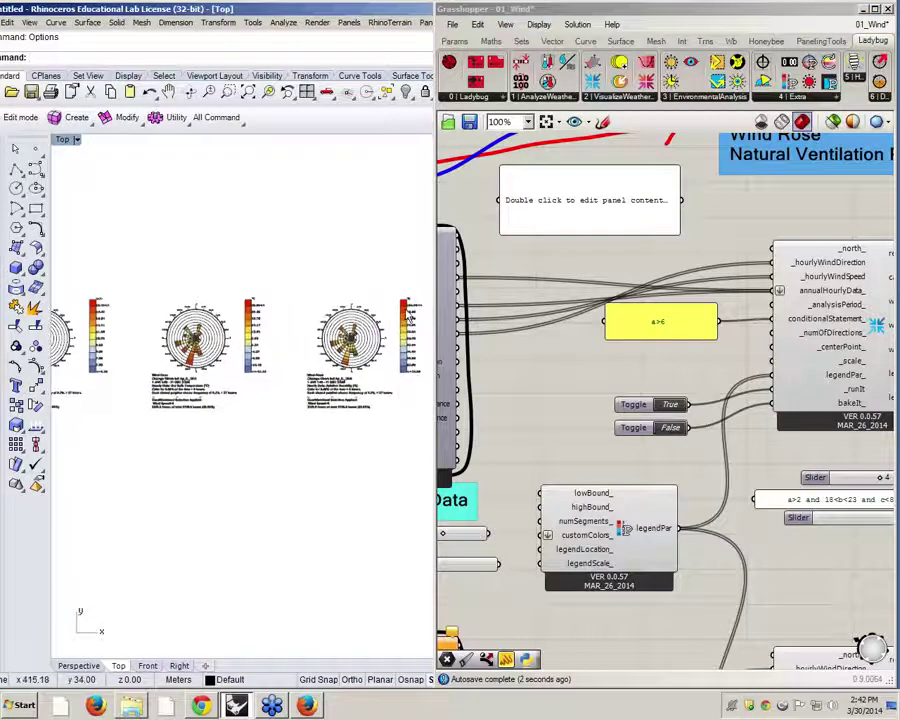
scroll(340, 325, "up", 5)
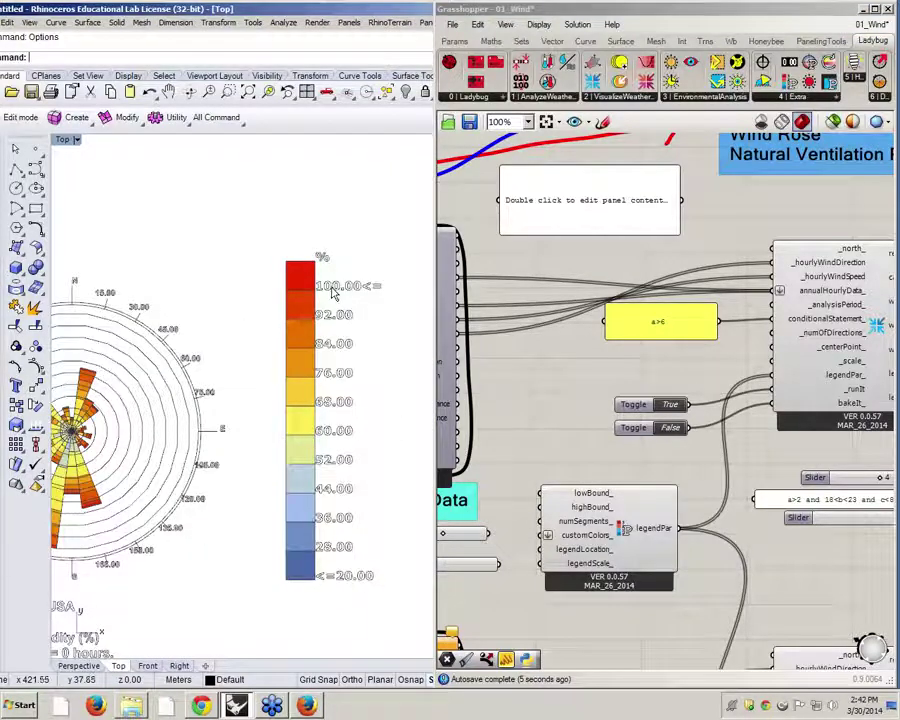
scroll(335, 291, "down", 5)
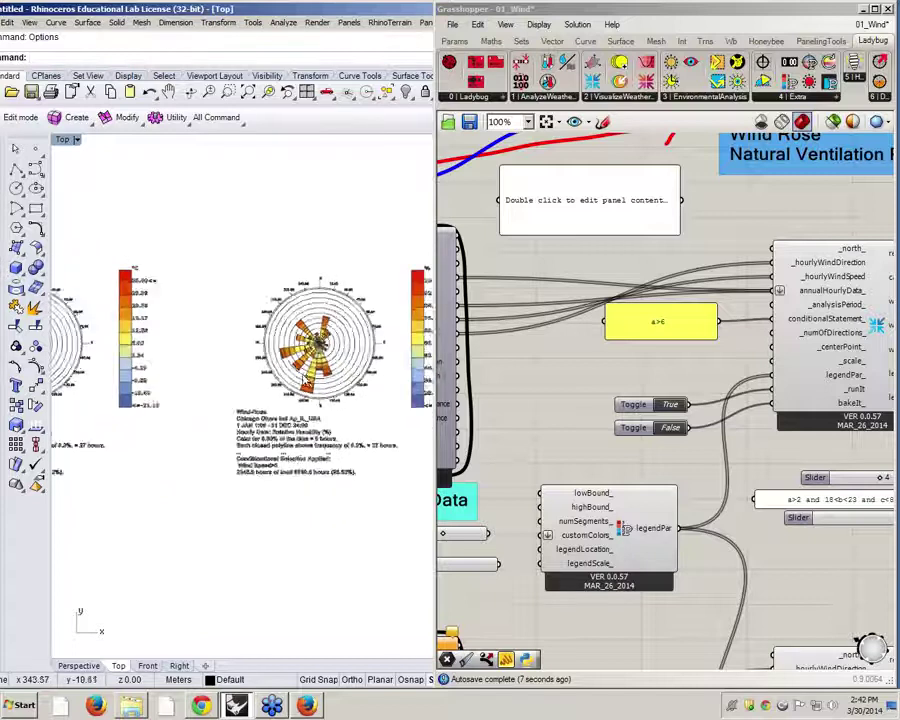
right_click_drag(577, 525, 587, 508)
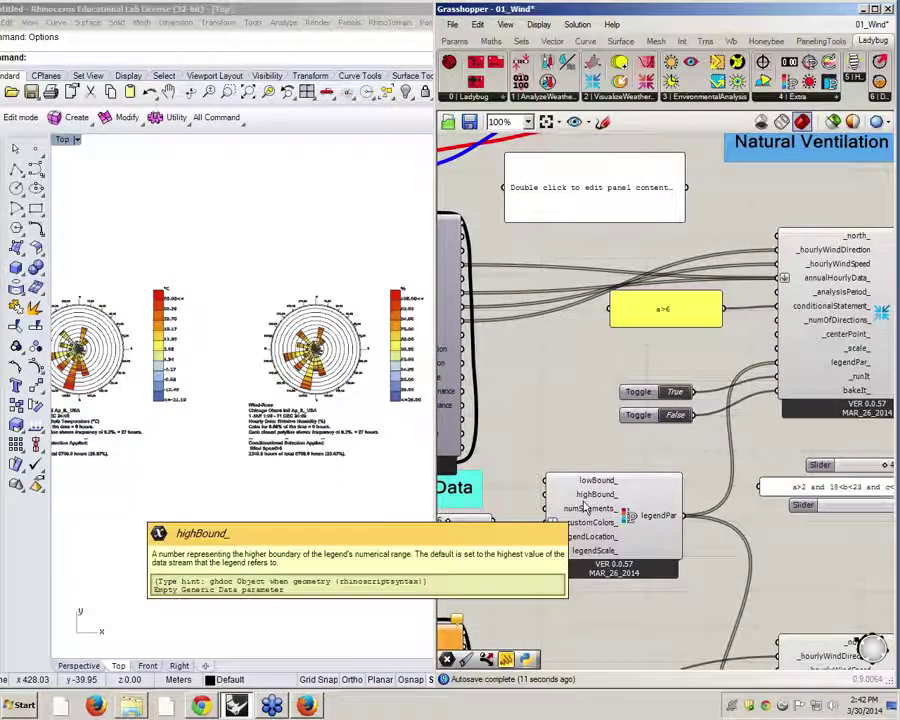
right_click_drag(628, 489, 660, 463)
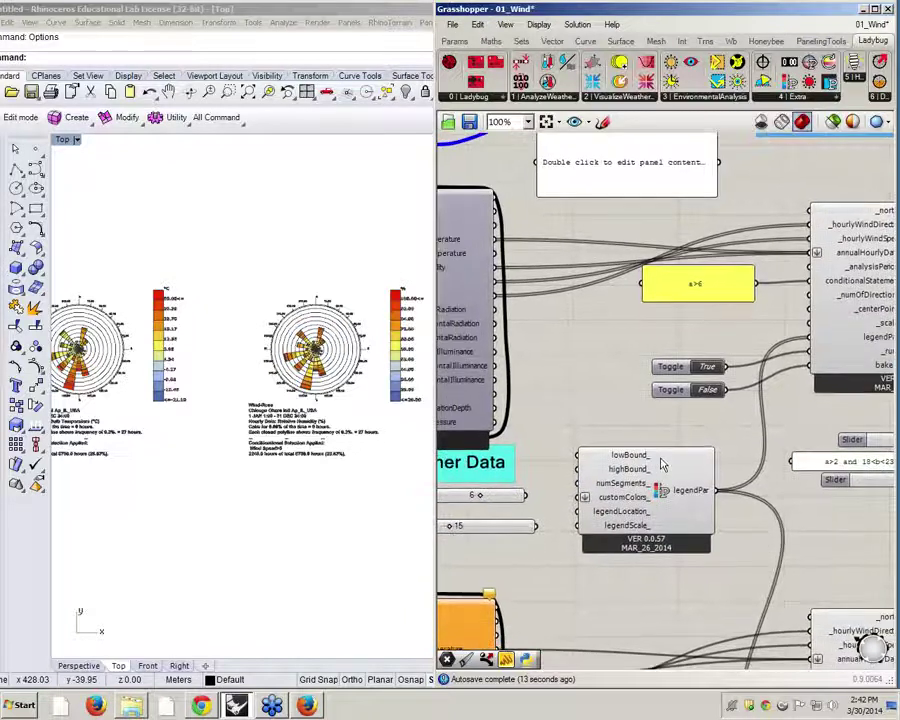
left_click(638, 492)
right_click_drag(154, 376, 240, 382)
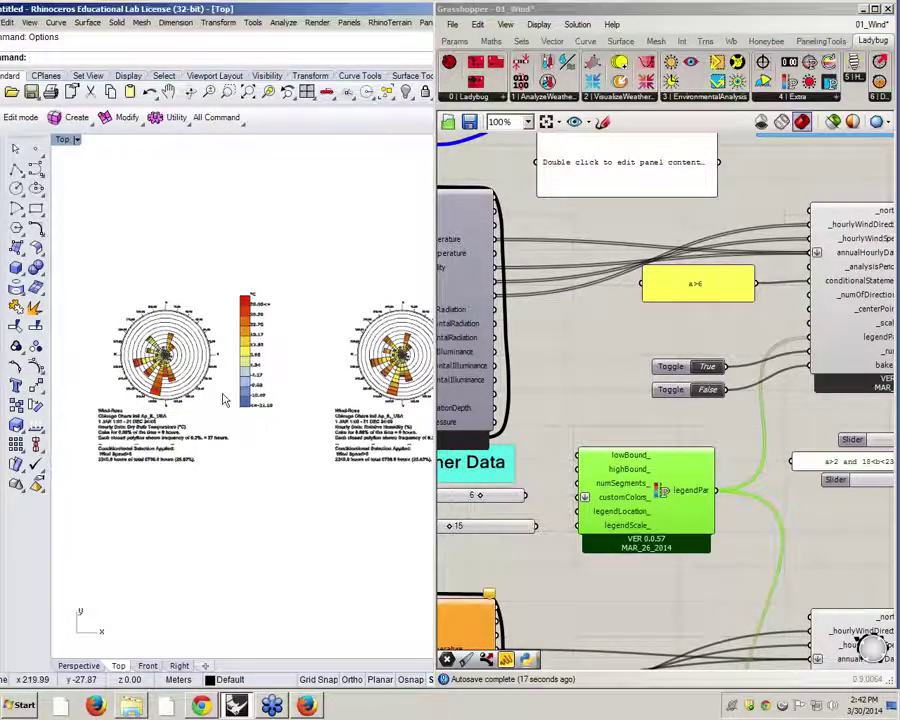
right_click_drag(228, 398, 168, 370)
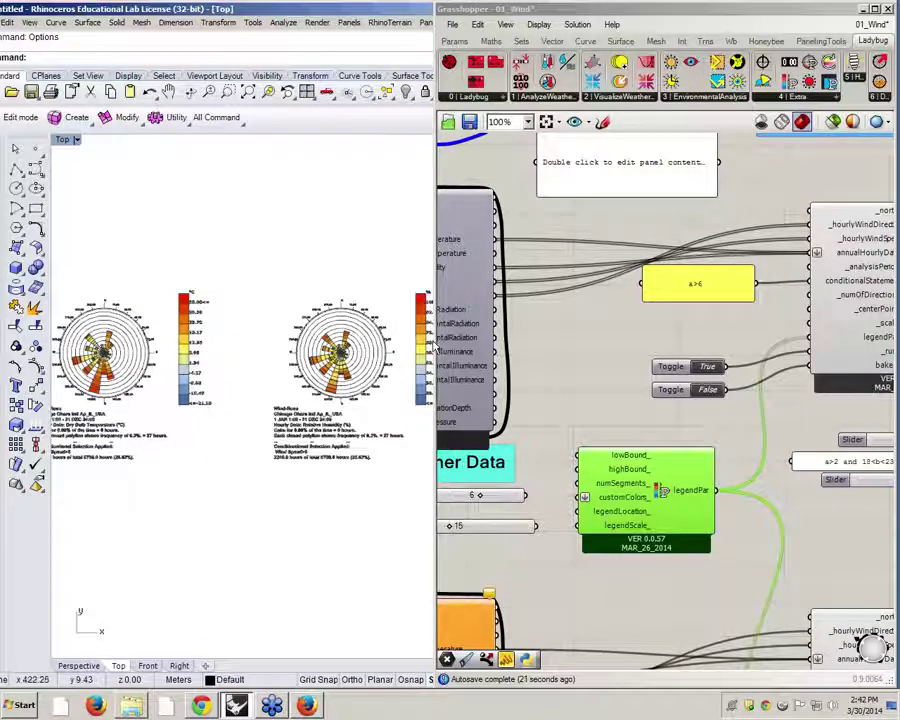
- Widen the Rhino viewport to compare all three wind roses and read the conditional selection text beneath the dry bulb temperature one
left_click_drag(434, 338, 536, 340)
right_click_drag(454, 374, 342, 376)
scroll(340, 372, "down", 3)
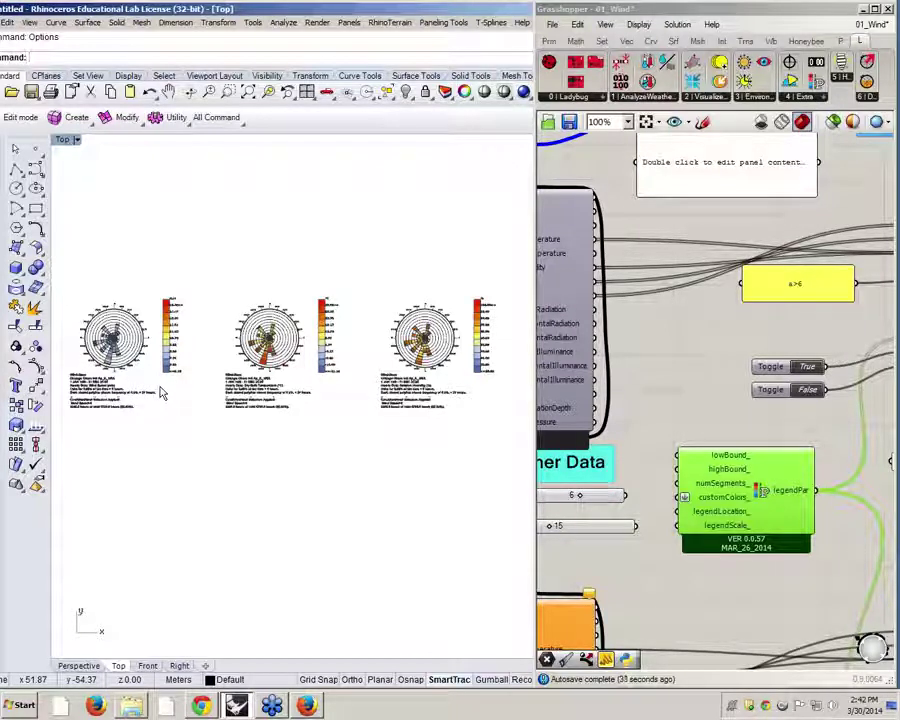
right_click_drag(166, 380, 250, 386)
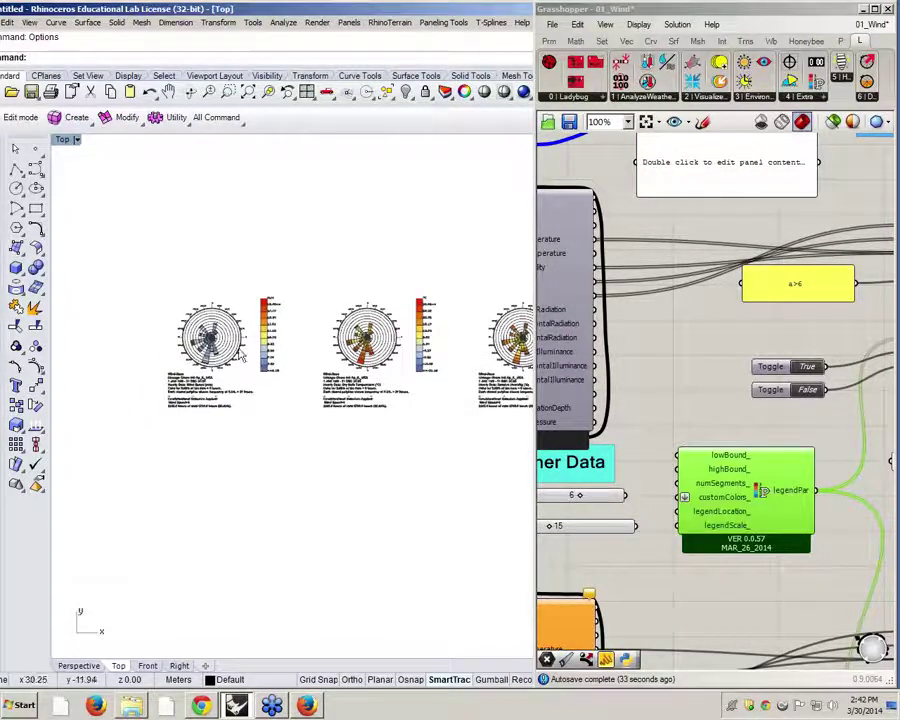
scroll(214, 350, "up", 8)
right_click_drag(349, 408, 127, 402)
scroll(279, 414, "up", 6)
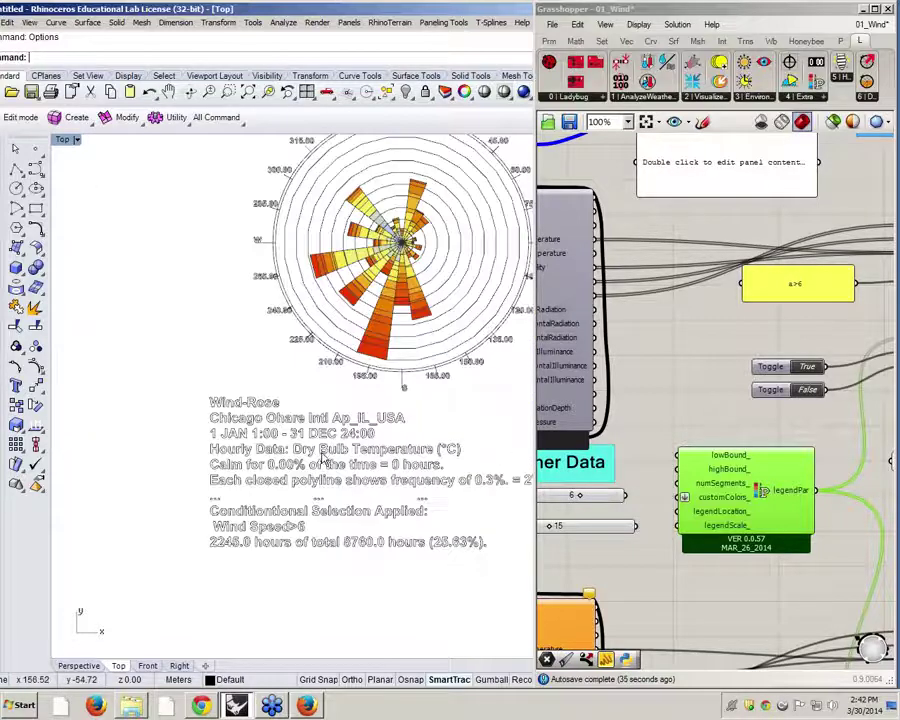
scroll(324, 458, "up", 1)
scroll(205, 500, "up", 3)
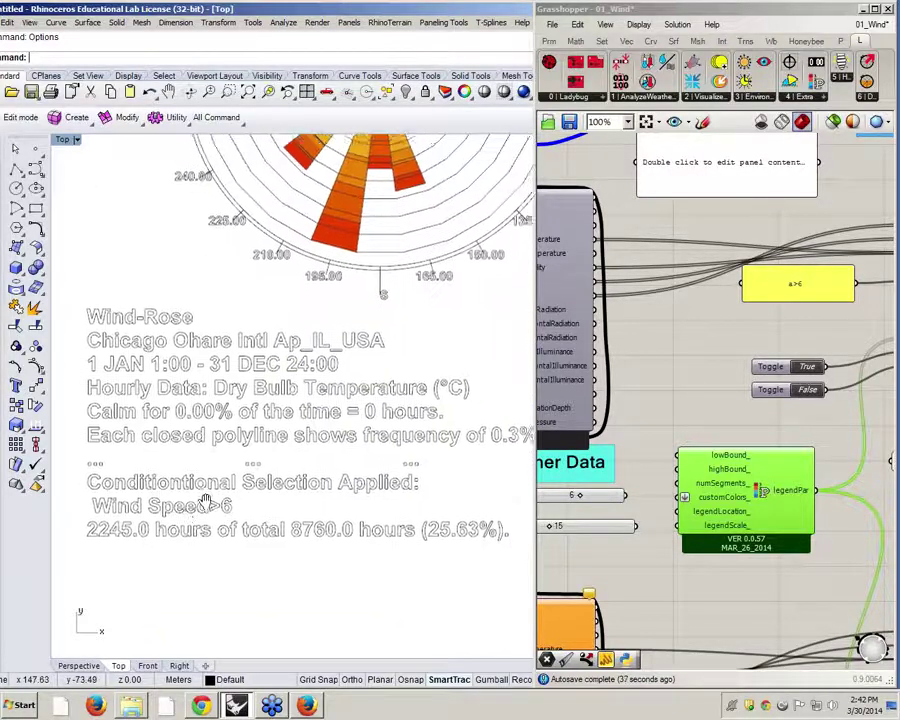
right_click_drag(205, 501, 191, 489)
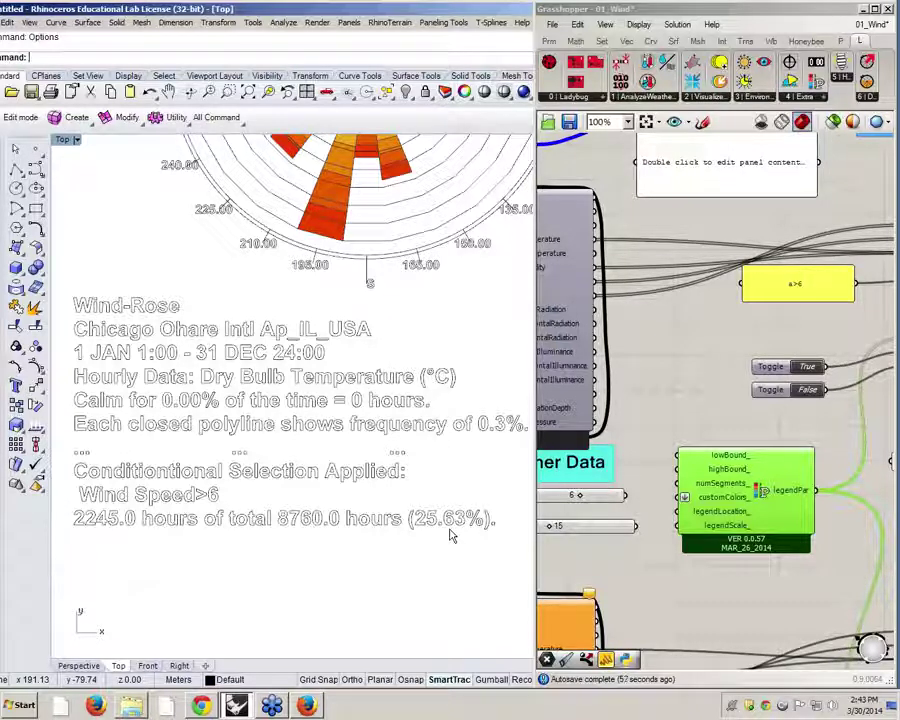
- Check the data sources listed for the Wind Rose component's annualHourlyData_ input
left_click(705, 318)
scroll(650, 340, "down", 5)
scroll(700, 350, "up", 5)
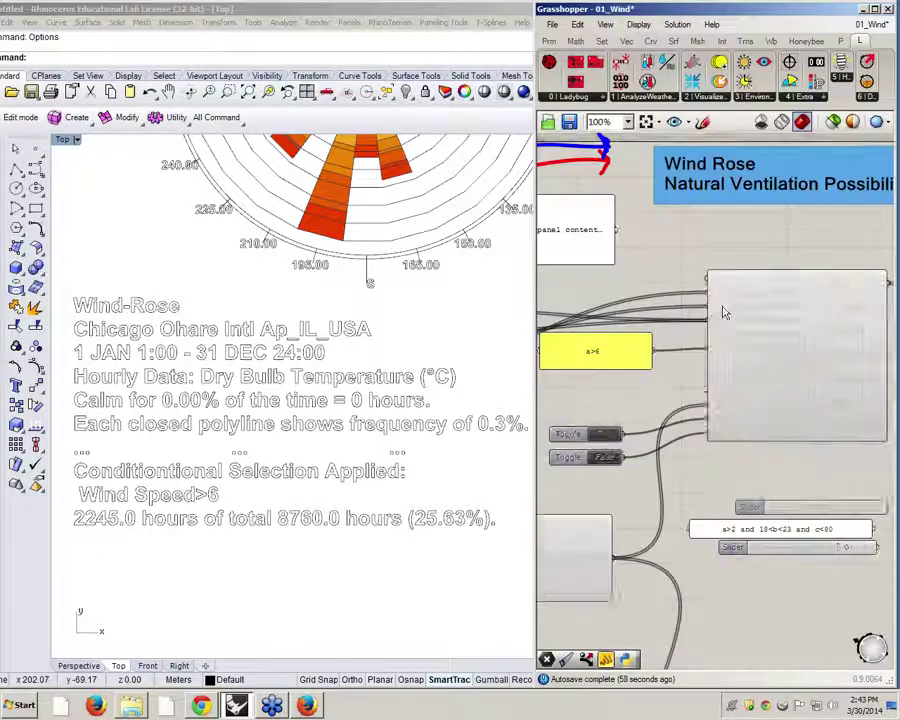
mouse_move(737, 325)
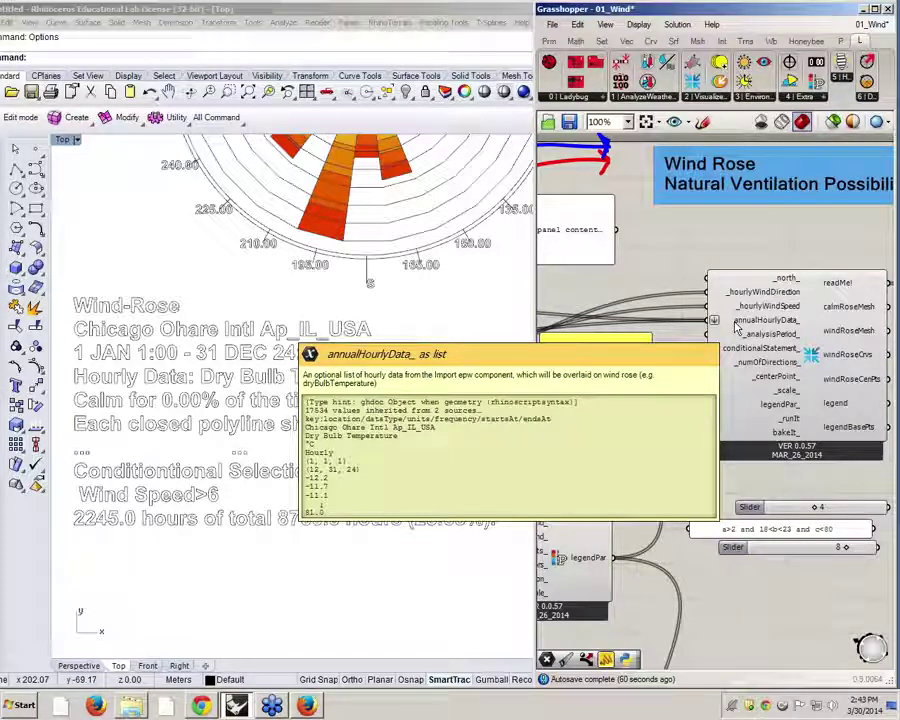
- Place the "a>2 and 18<b<23 and c<80" panel beneath the a>6 panel and connect it to the Wind Rose component's conditionalStatement_ input
right_click_drag(607, 368, 675, 385)
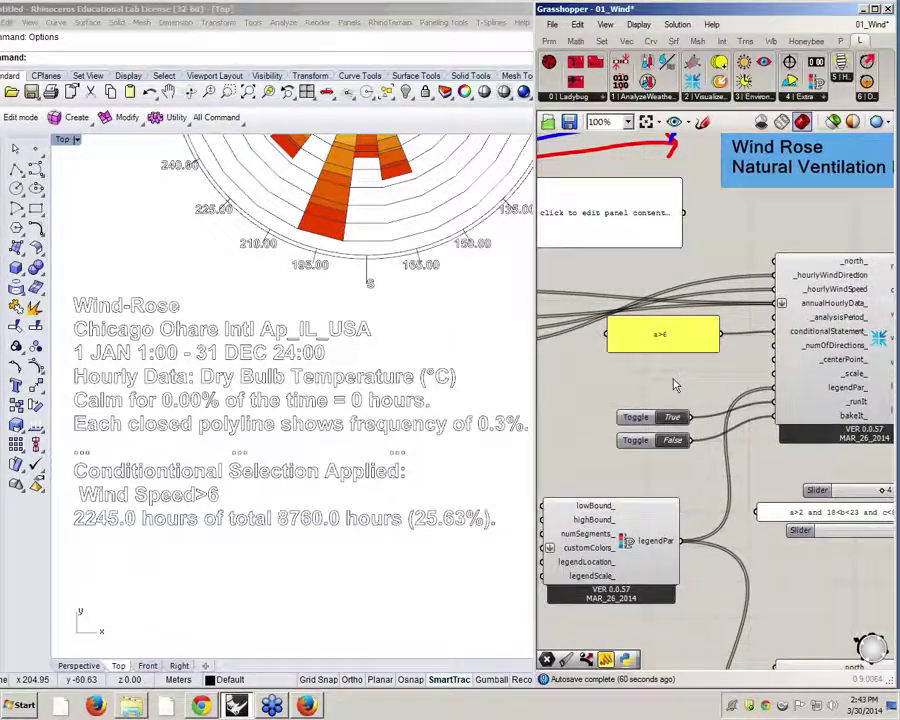
left_click_drag(855, 520, 657, 379)
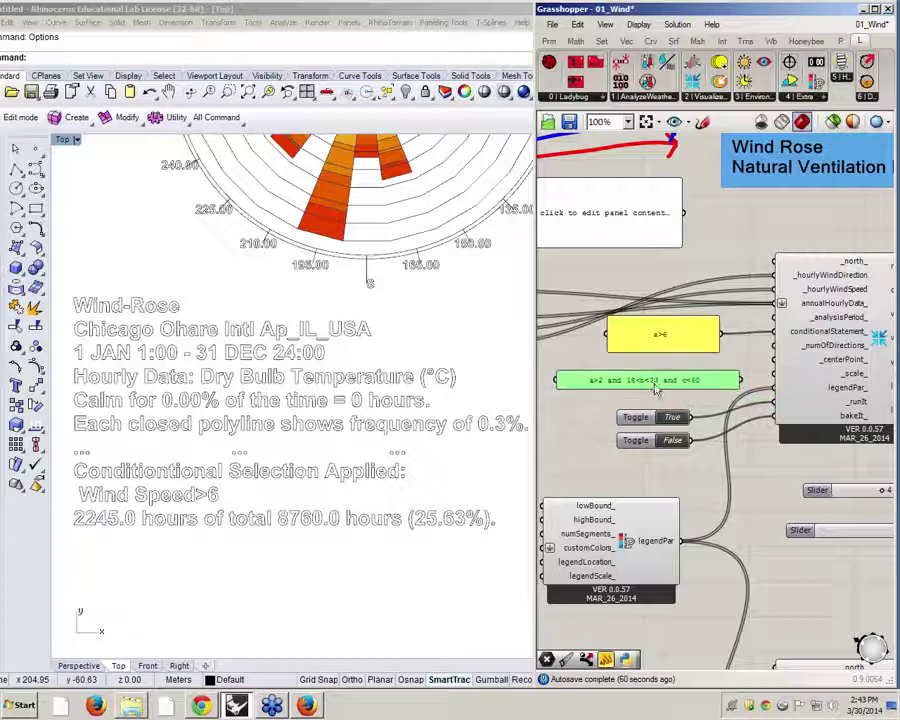
scroll(607, 396, "up", 1)
right_click_drag(607, 389, 630, 390)
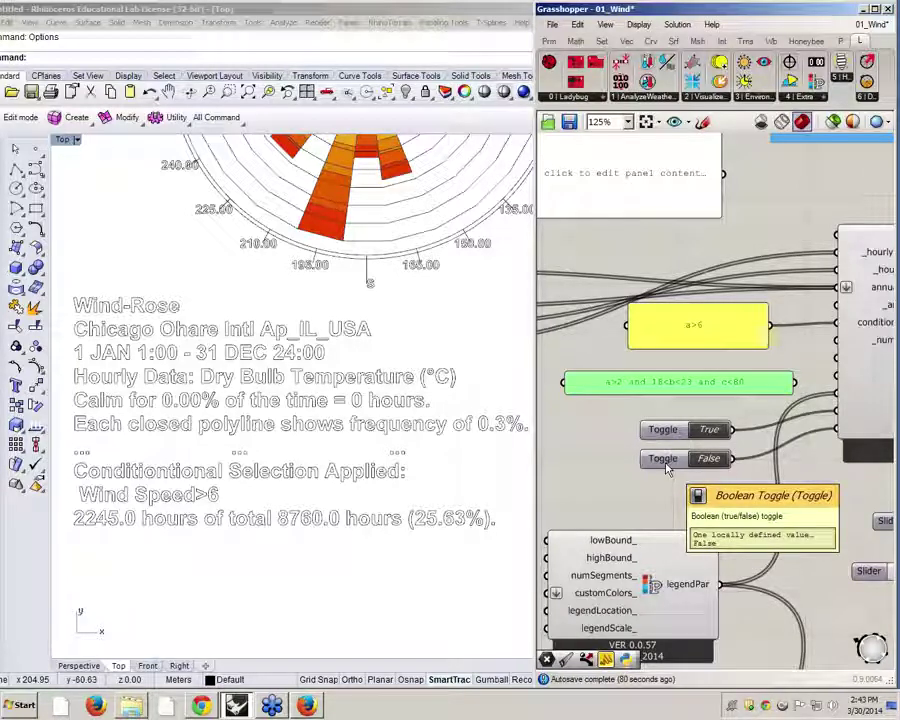
right_click_drag(748, 413, 657, 424)
left_click_drag(708, 396, 745, 340)
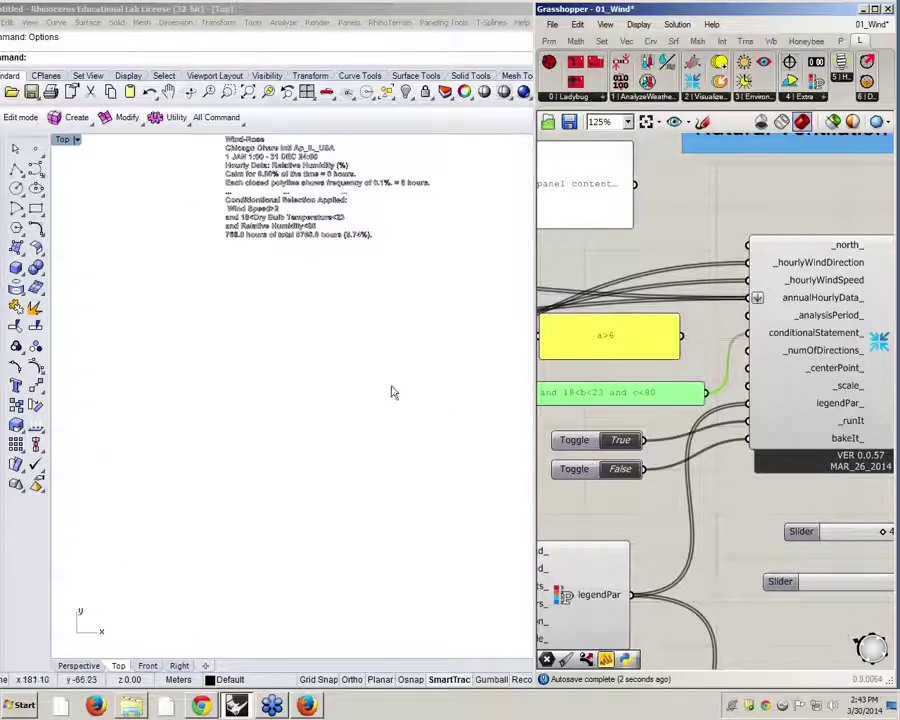
- Examine the wind speed wind rose filtered by the combined conditions, together with its legend and conditional selection text
left_click(392, 390)
scroll(350, 470, "down", 8)
right_click_drag(97, 434, 282, 436)
scroll(282, 436, "up", 10)
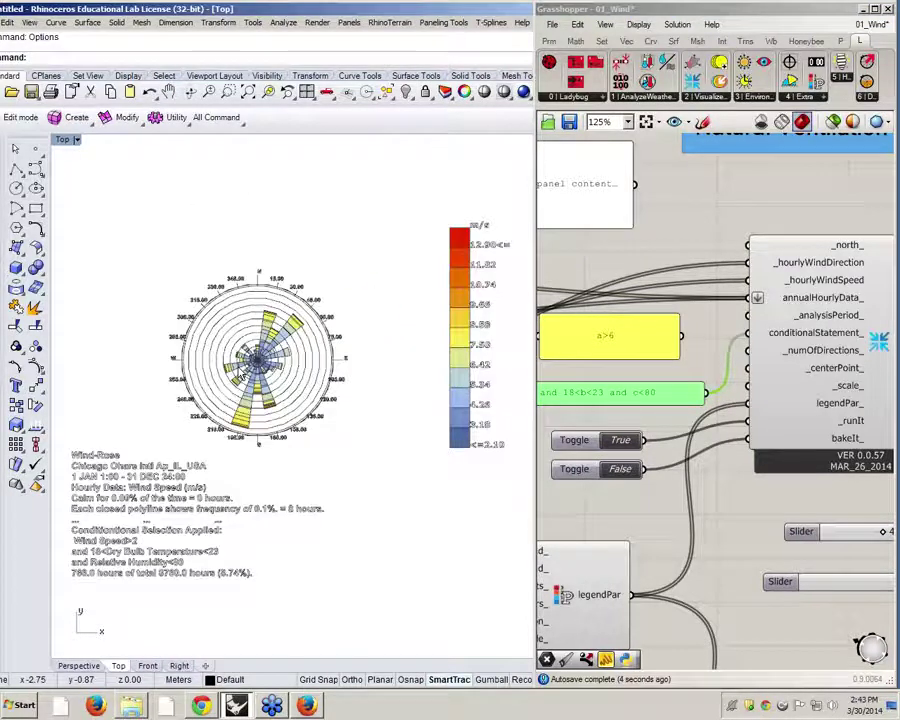
scroll(235, 240, "down", 6)
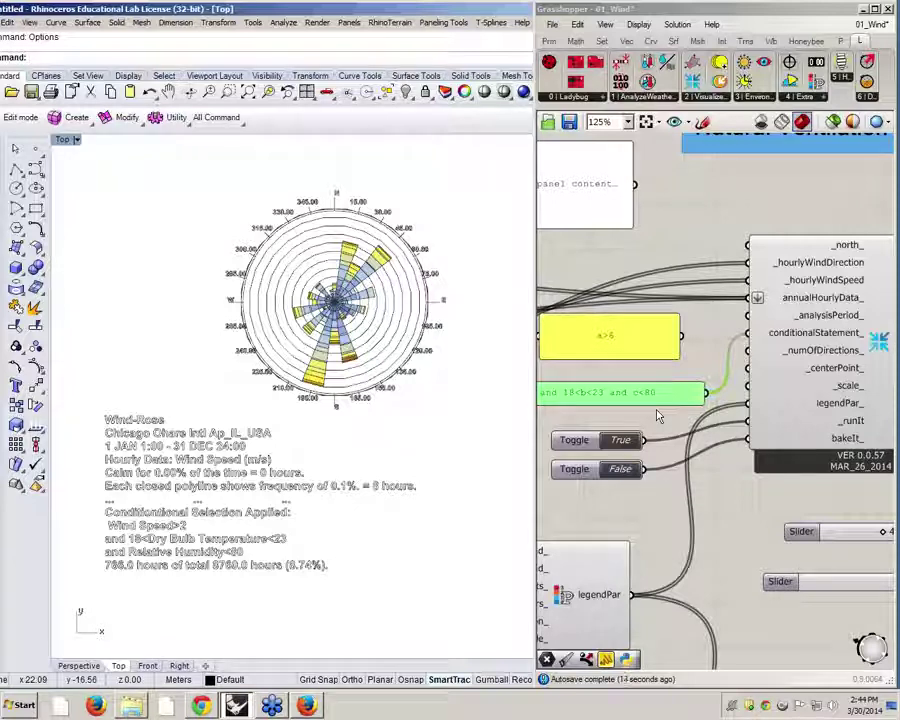
scroll(360, 376, "up", 4)
scroll(361, 377, "up", 1)
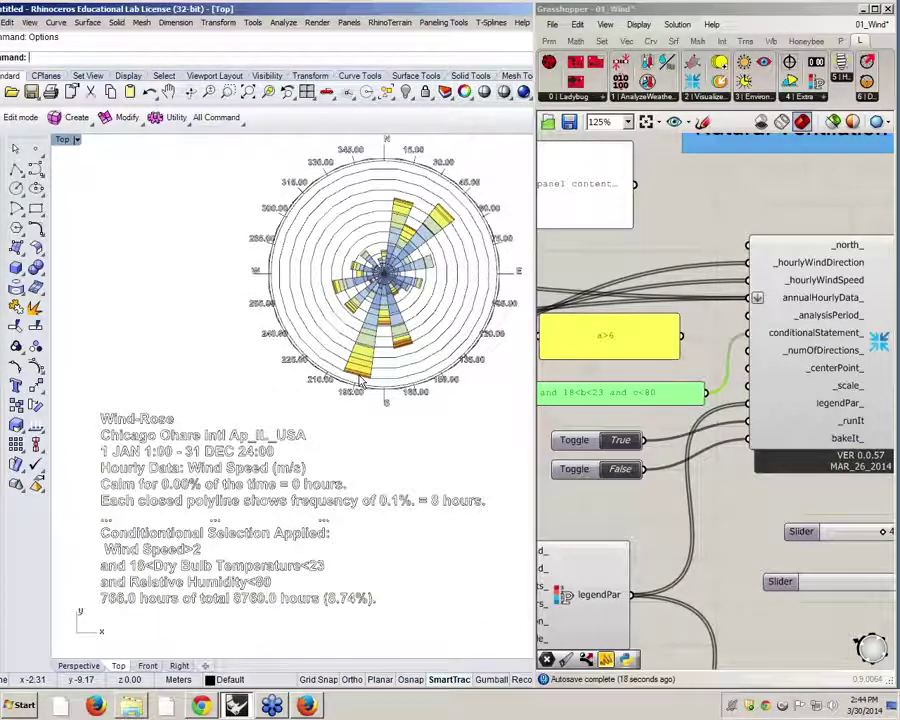
- Disconnect the combined condition panel from conditionalStatement_ to view the unfiltered wind rose, and reconnect it
left_click(720, 398)
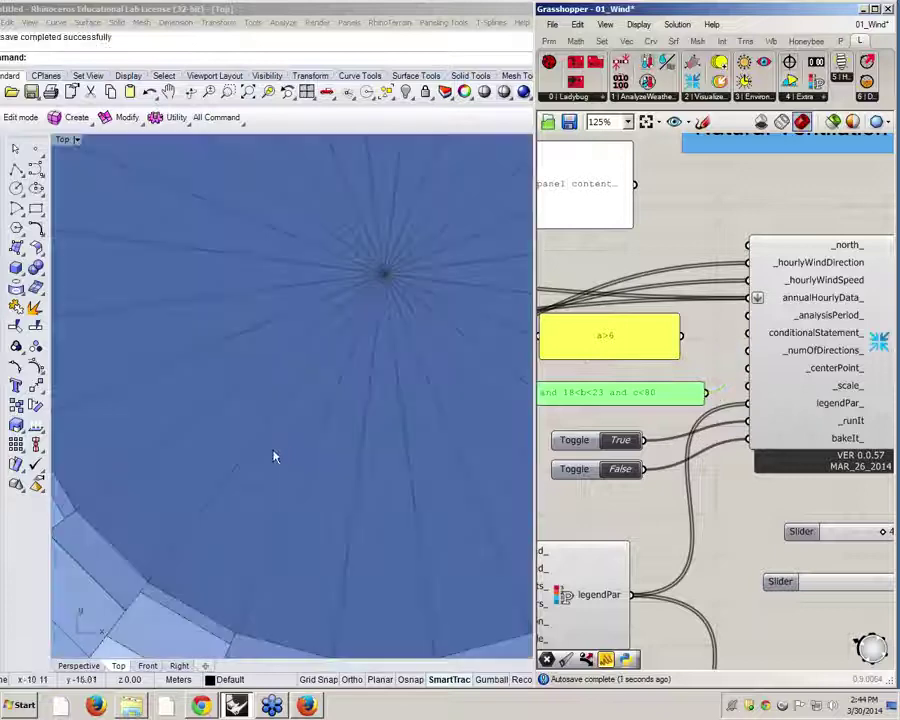
right_click_drag(491, 376, 407, 421)
scroll(428, 394, "down", 20)
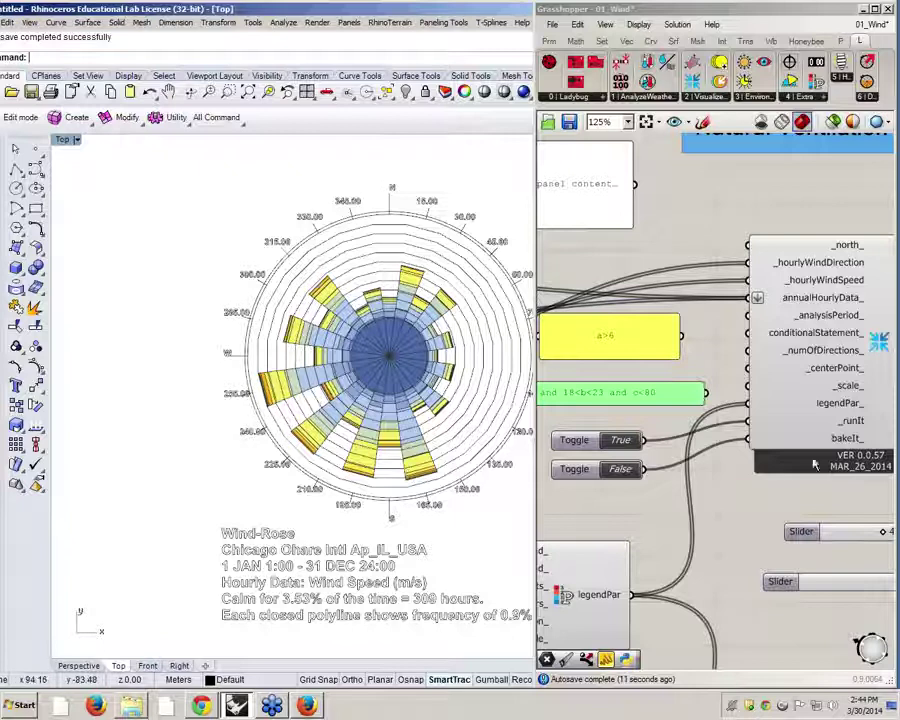
left_click(698, 390)
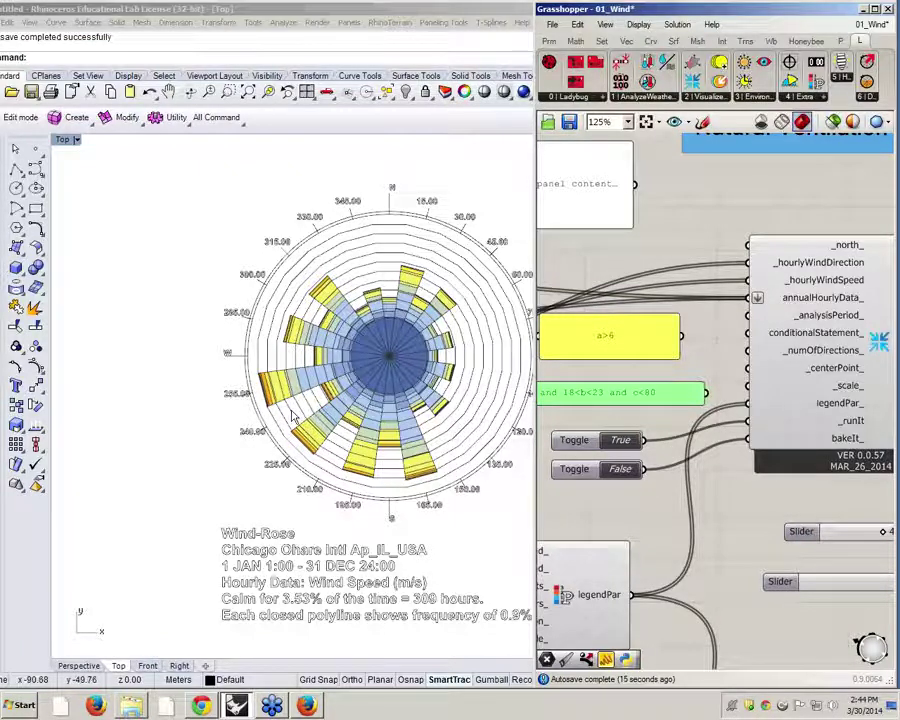
left_click_drag(707, 393, 748, 334)
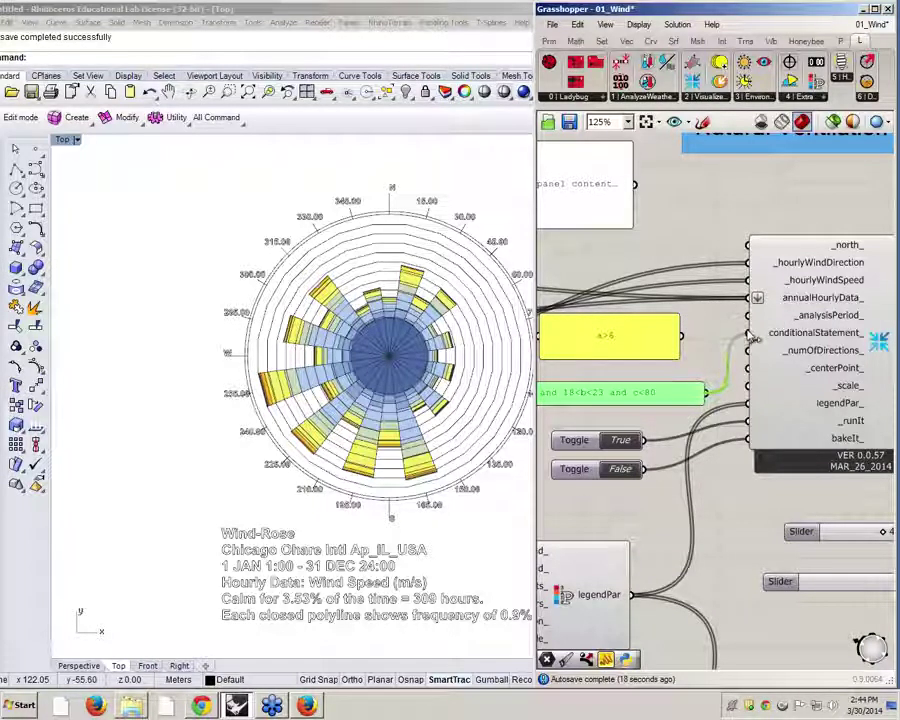
- Examine up close the prevailing wind directions in the filtered wind speed wind rose
scroll(474, 390, "down", 10)
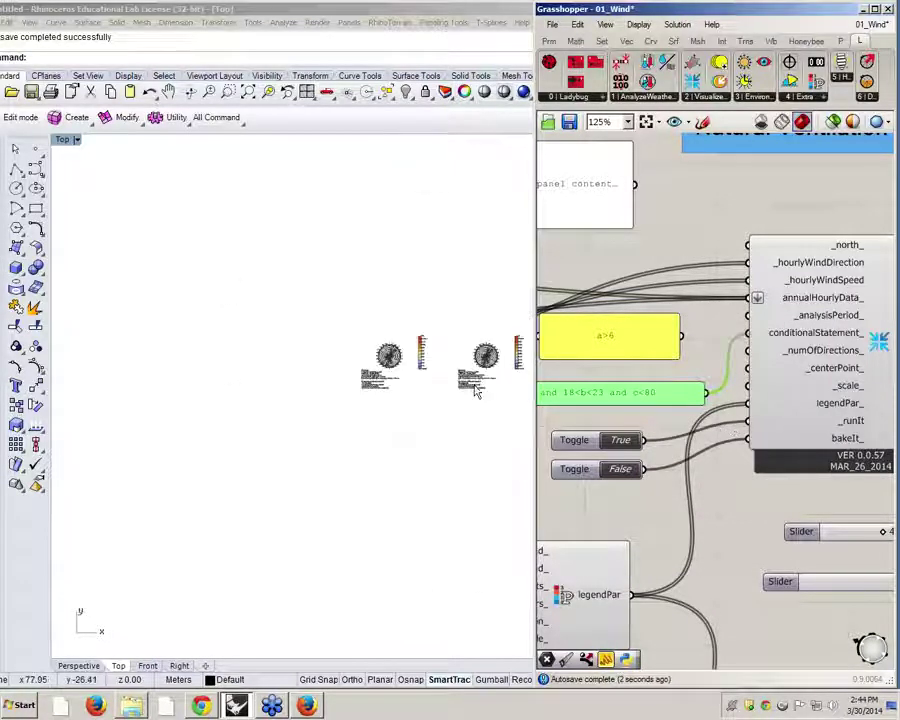
right_click_drag(344, 354, 238, 358)
scroll(238, 360, "up", 10)
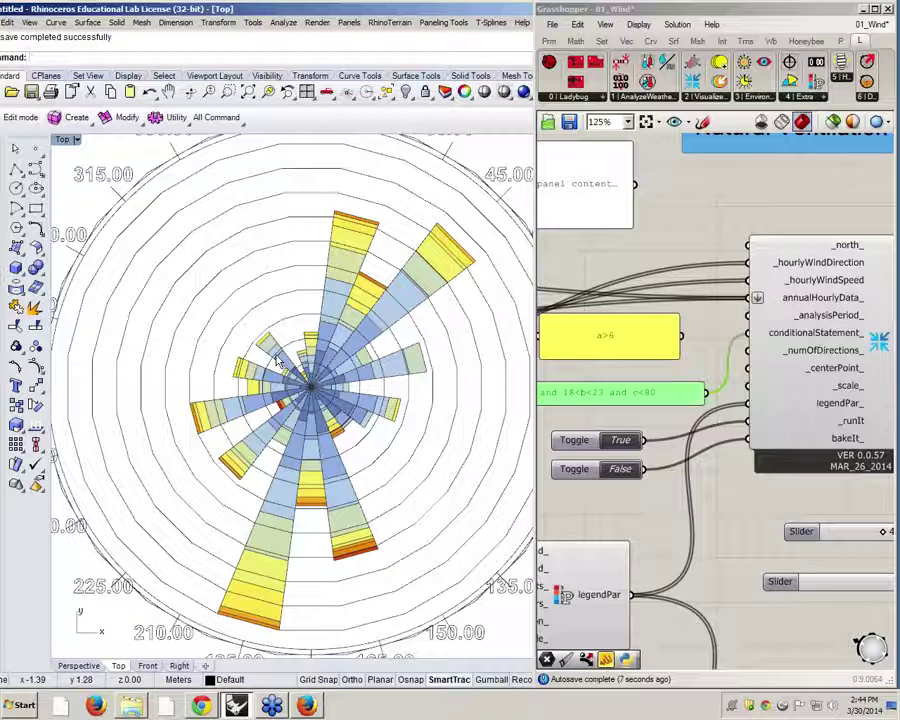
scroll(278, 362, "down", 3)
scroll(258, 368, "up", 2)
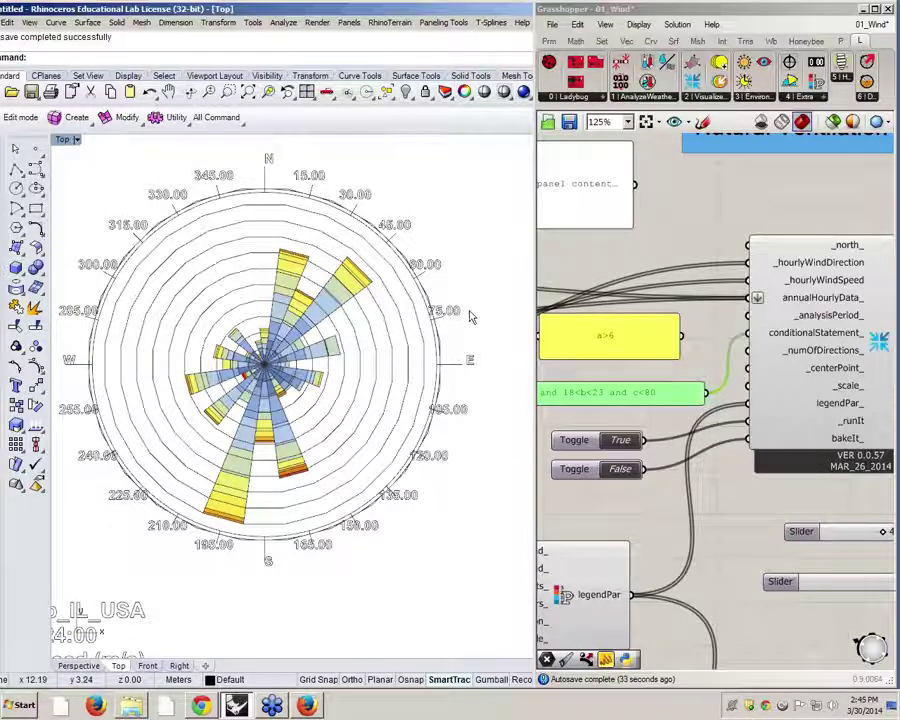
- Examine the second weather file's components at the bottom of the definition, set up for comparison and linked to a second Wind Rose
mouse_move(818, 325)
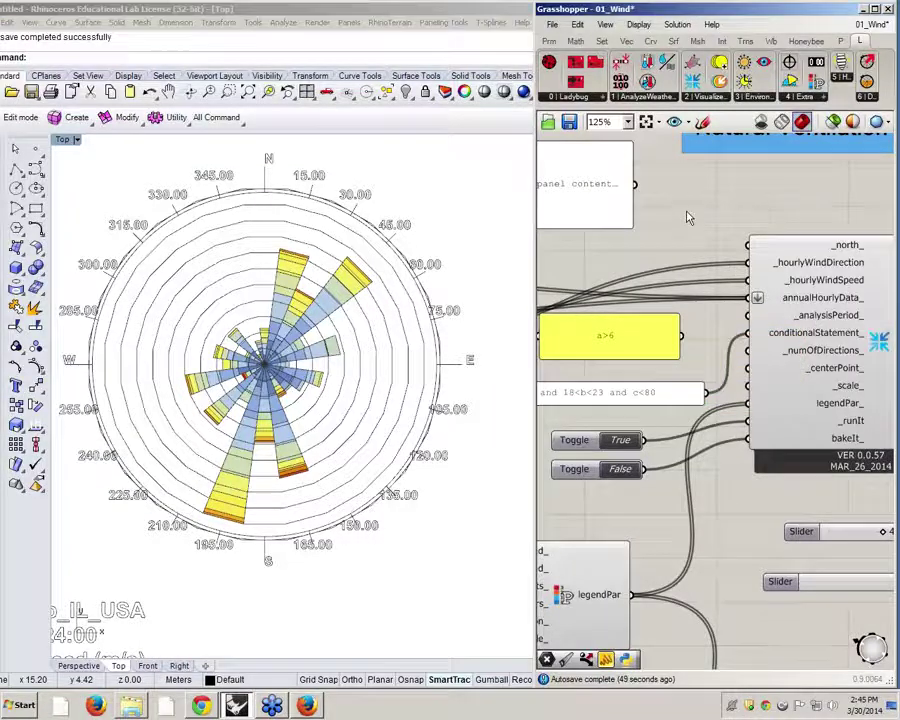
scroll(820, 355, "down", 6)
right_click_drag(822, 357, 798, 350)
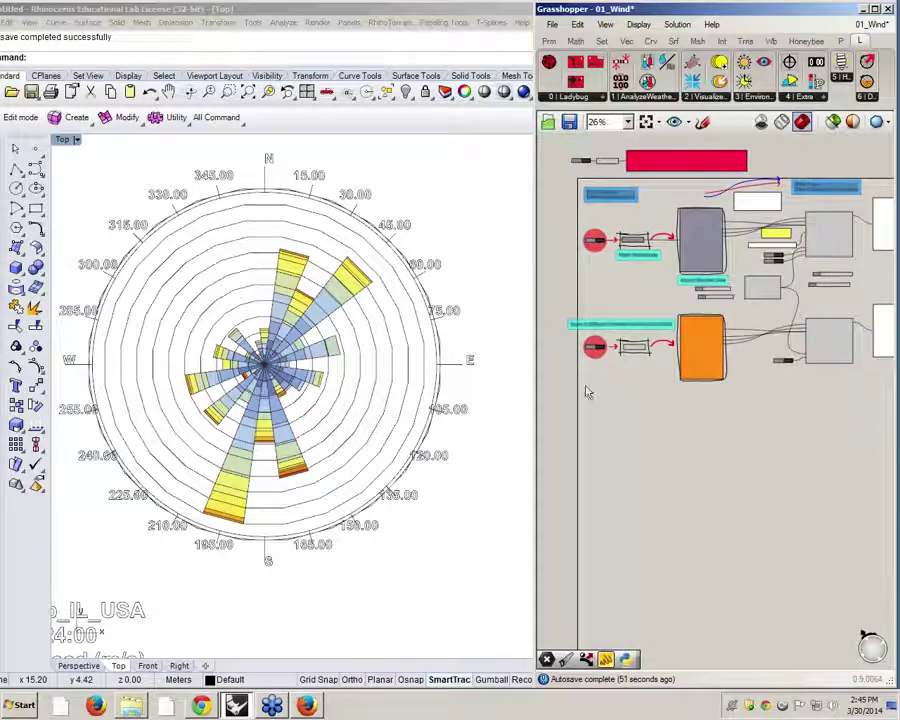
left_click_drag(533, 370, 359, 373)
right_click_drag(486, 395, 556, 408)
scroll(630, 340, "up", 4)
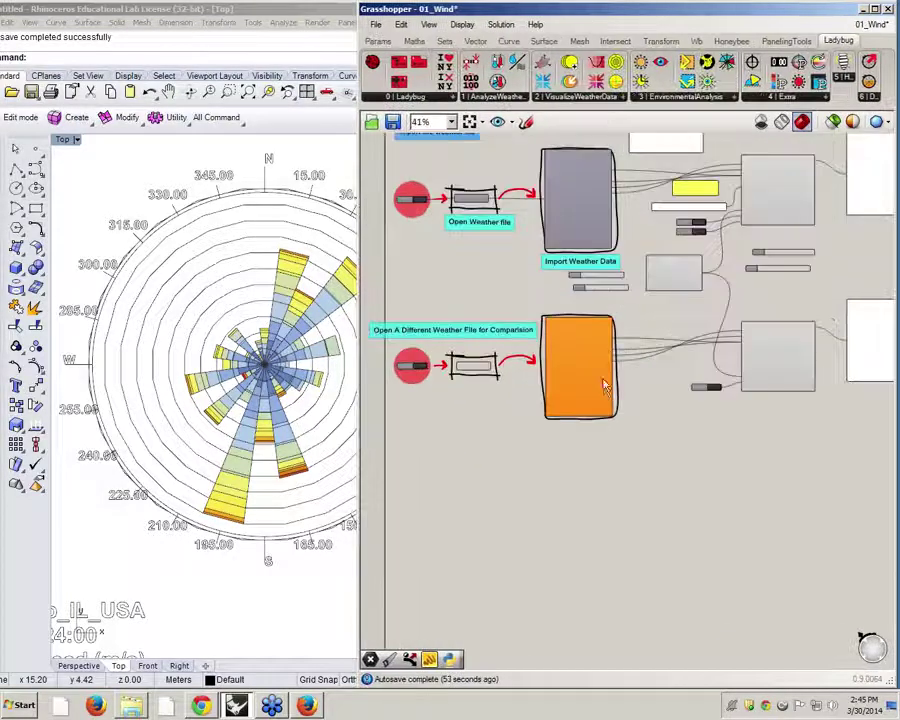
right_click_drag(704, 397, 786, 389)
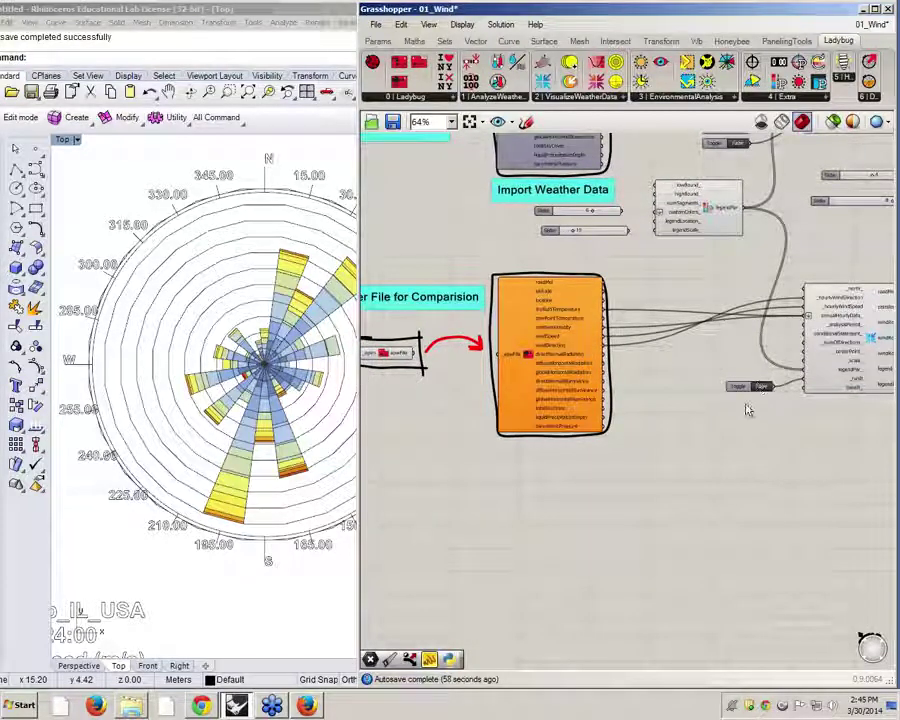
right_click_drag(702, 424, 830, 430)
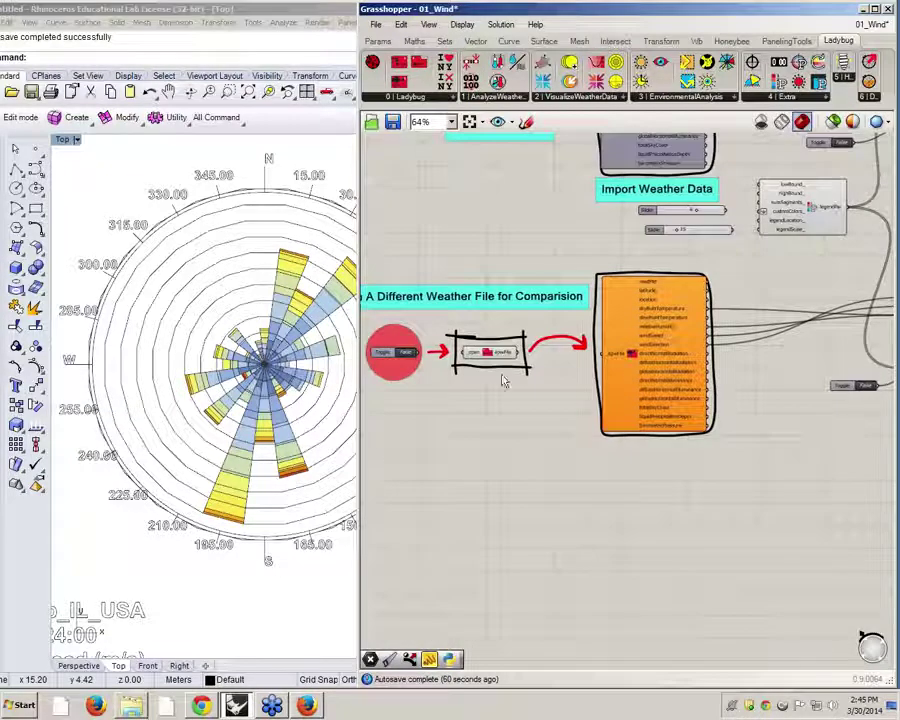
right_click_drag(542, 393, 342, 390)
right_click_drag(877, 389, 899, 383)
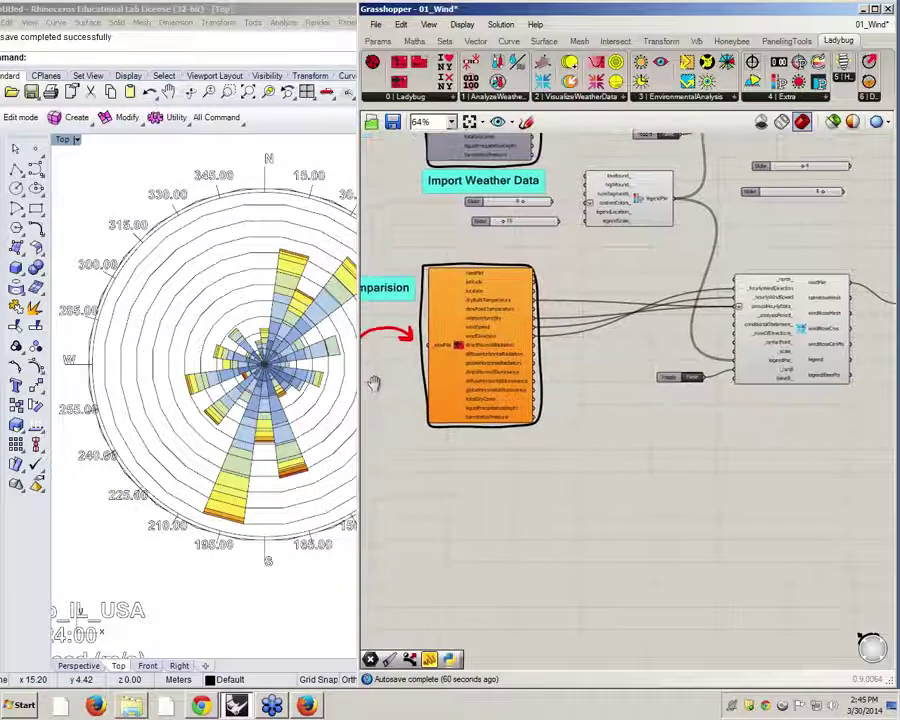
scroll(440, 336, "down", 1)
right_click_drag(452, 364, 513, 366)
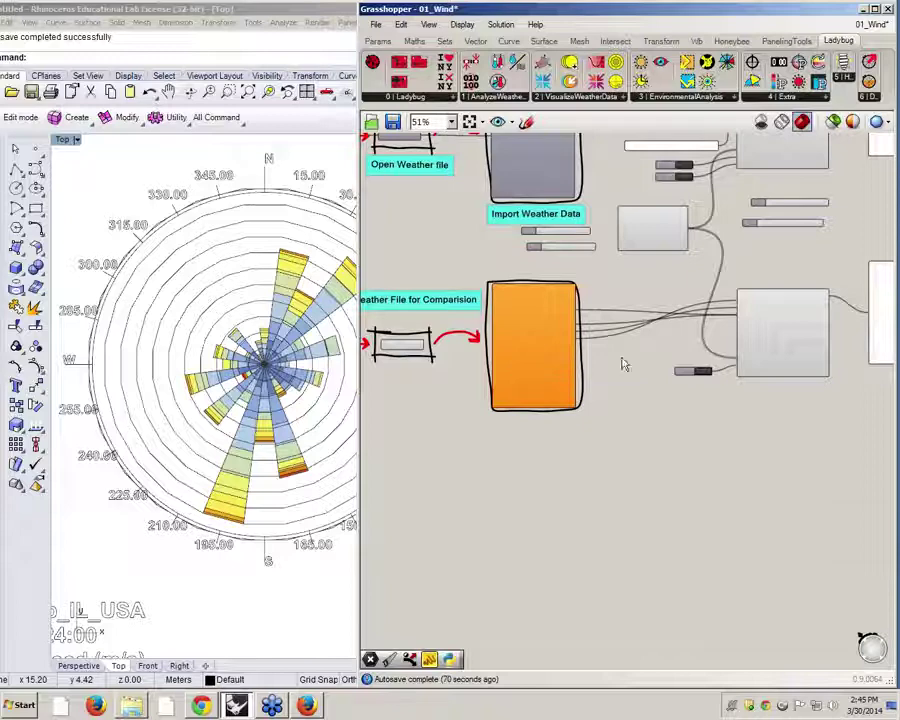
- Disconnect all sources from the annualHourlyData_ input of the upper Wind Rose component
scroll(673, 201, "up", 4)
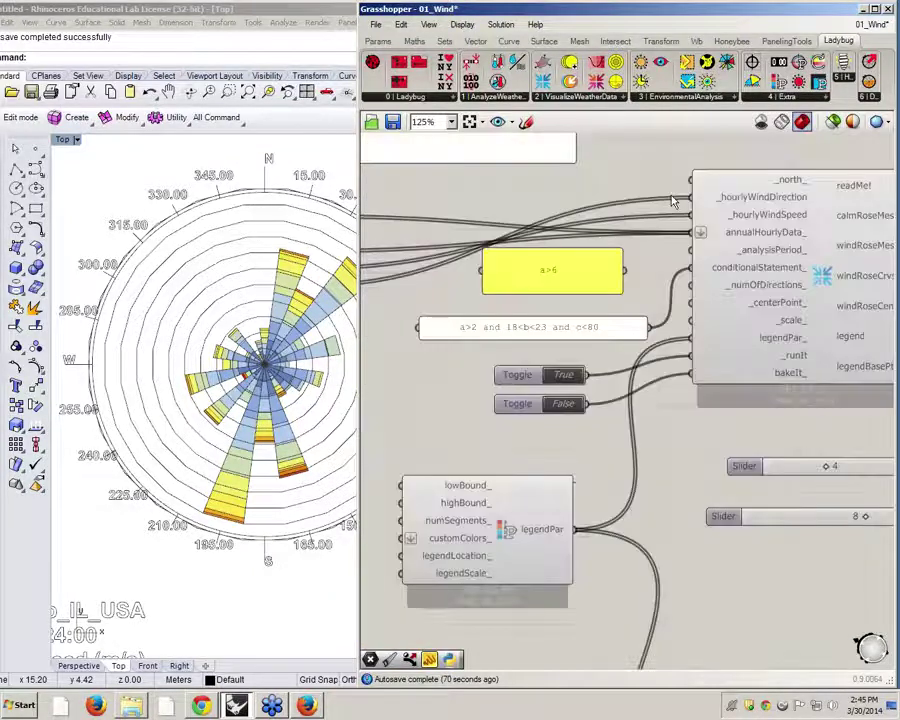
scroll(700, 268, "down", 4)
scroll(785, 247, "up", 3)
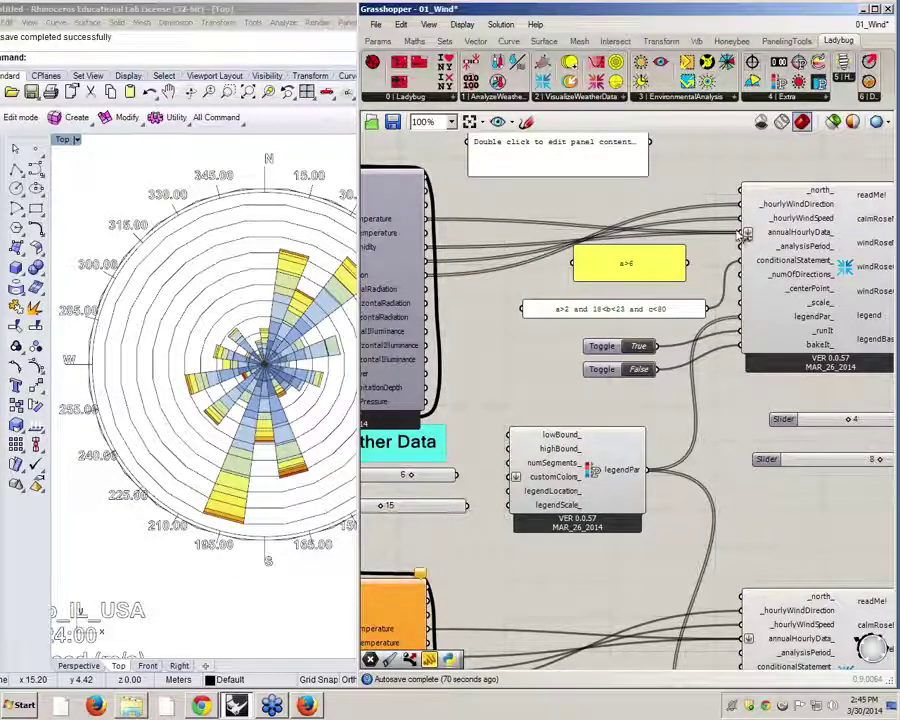
right_click(743, 233)
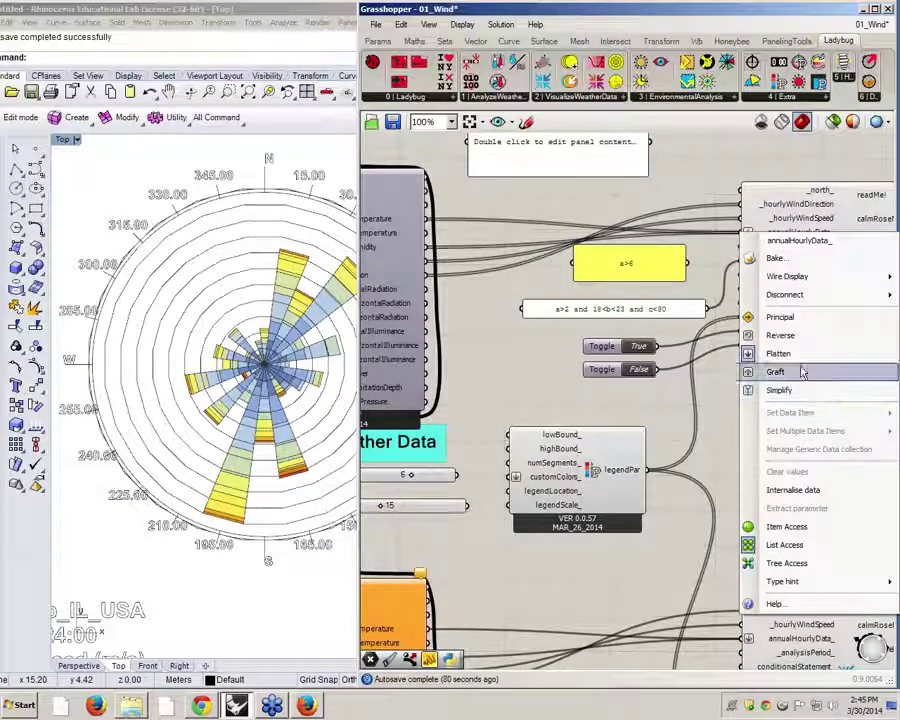
mouse_move(811, 295)
left_click(673, 296)
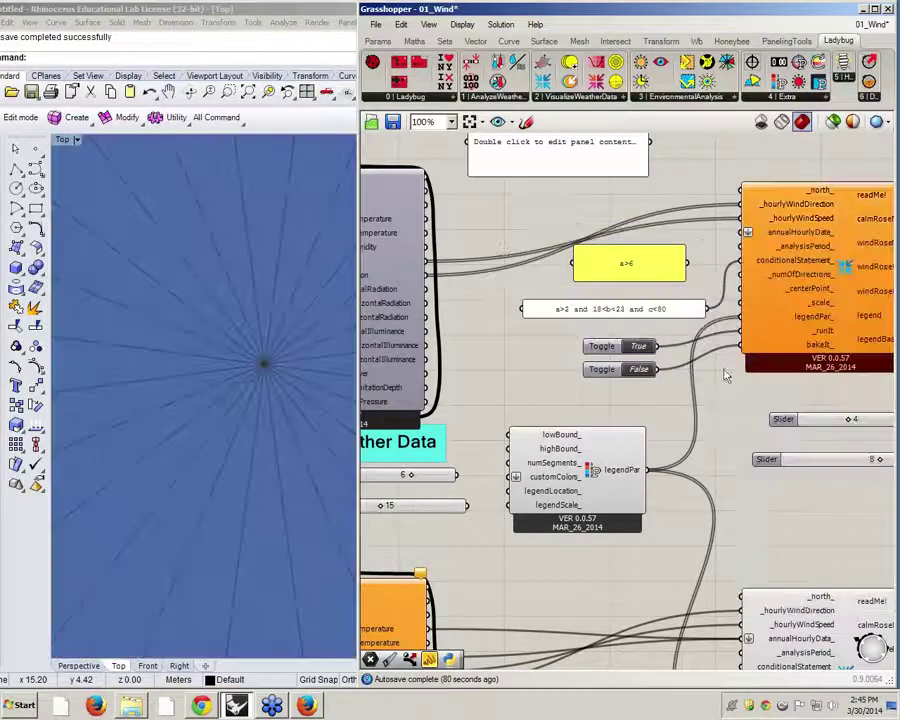
- Check the upper Wind Rose component's warning and disconnect the combined condition panel from its conditionalStatement_ input
right_click_drag(788, 346, 677, 371)
scroll(677, 285, "down", 3)
scroll(742, 244, "up", 3)
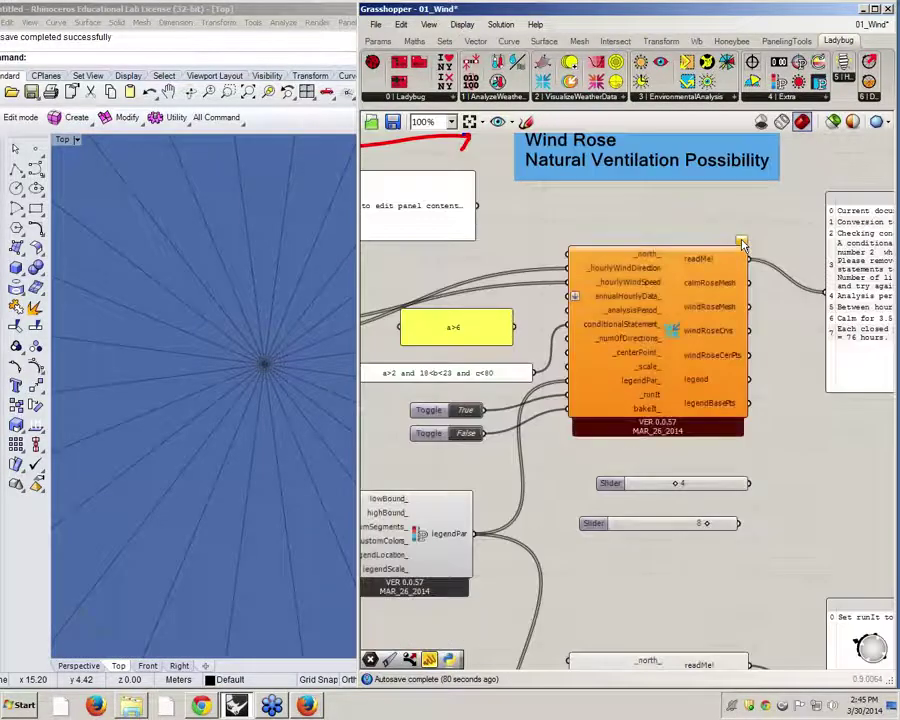
mouse_move(741, 243)
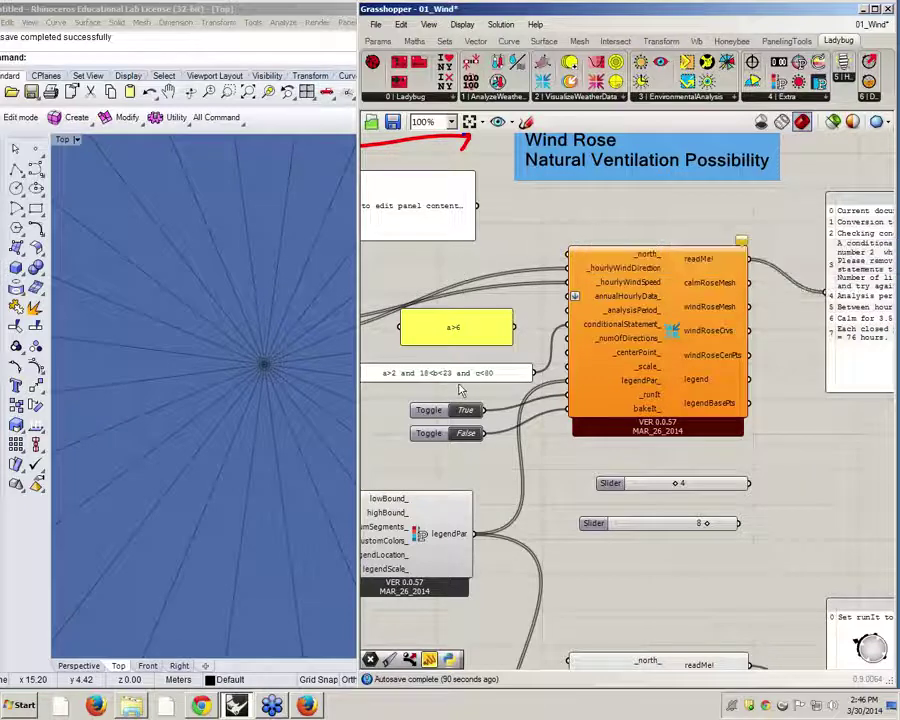
left_click_drag(566, 325, 524, 381, "ctrl")
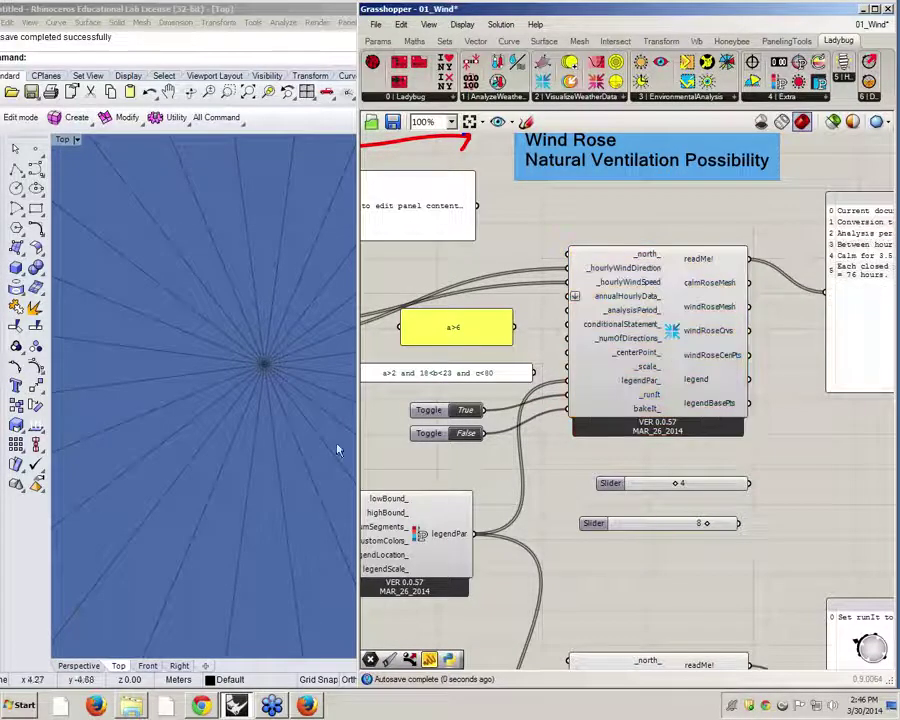
- Bring the whole unfiltered Chicago wind rose into view in Rhino, together with its colour legend and description text
left_click(173, 362)
scroll(160, 350, "down", 5)
scroll(172, 340, "down", 7)
scroll(110, 342, "up", 5)
right_click_drag(334, 364, 276, 358)
scroll(270, 348, "up", 5)
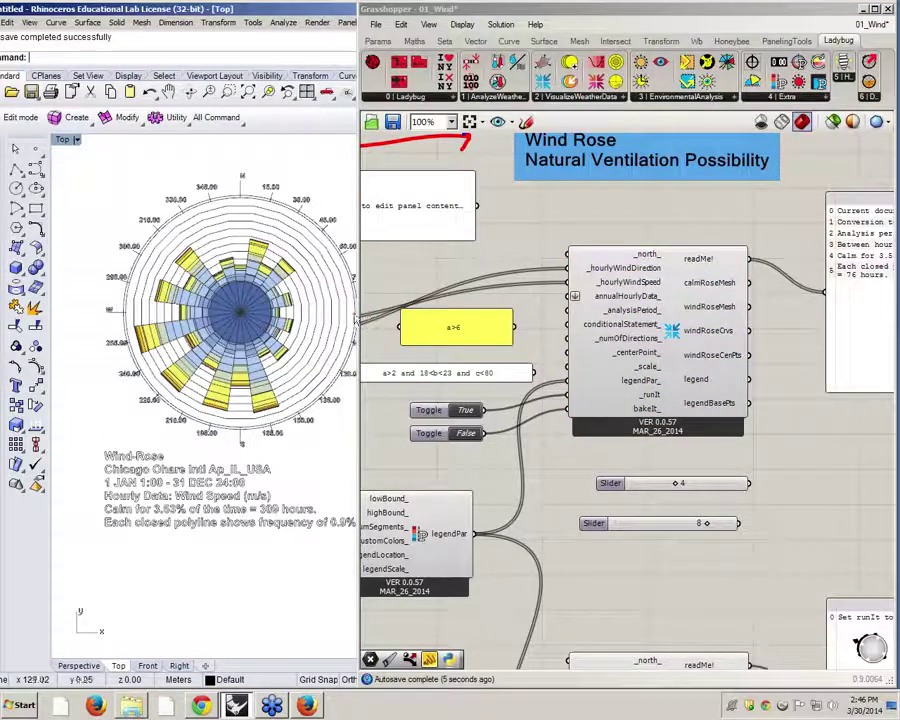
left_click_drag(360, 330, 503, 326)
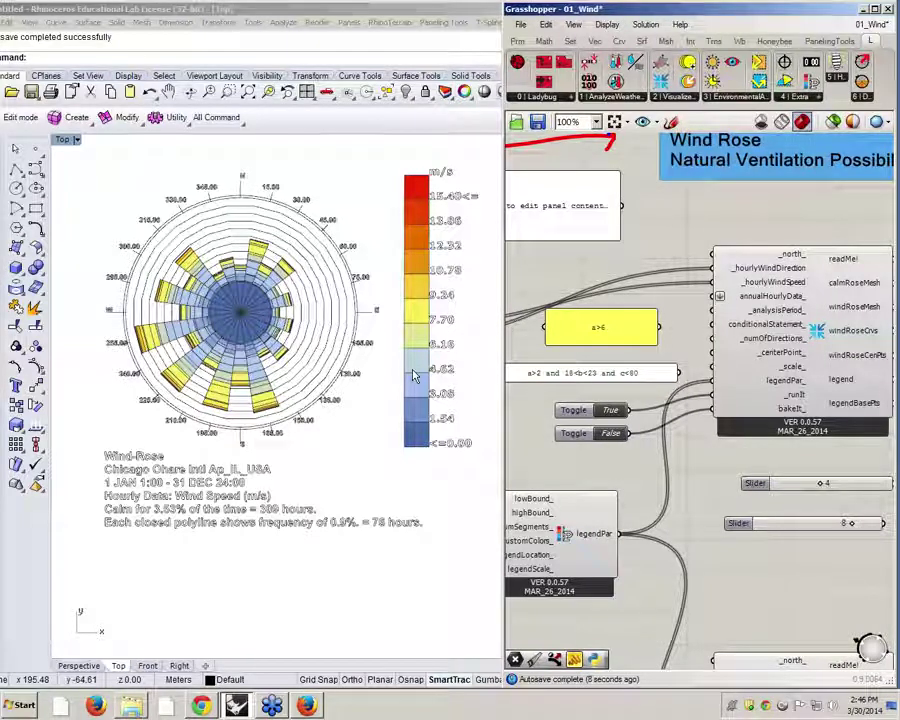
scroll(408, 375, "up", 1)
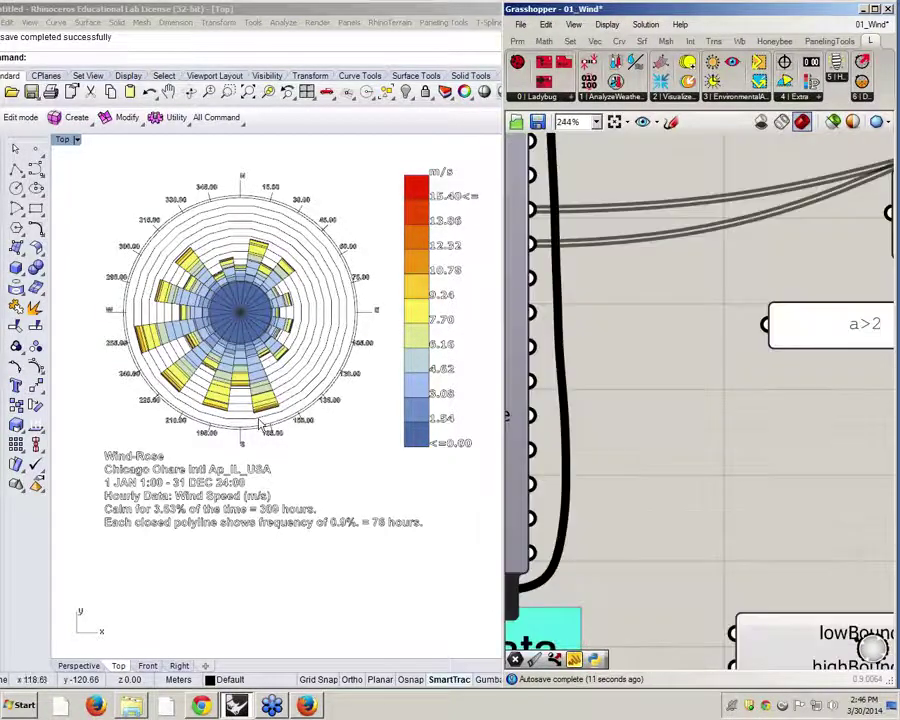
- Examine the unfiltered wind rose's prevailing directions, calm-hours text, polyline frequency note and wind speed legend
scroll(318, 411, "up", 5)
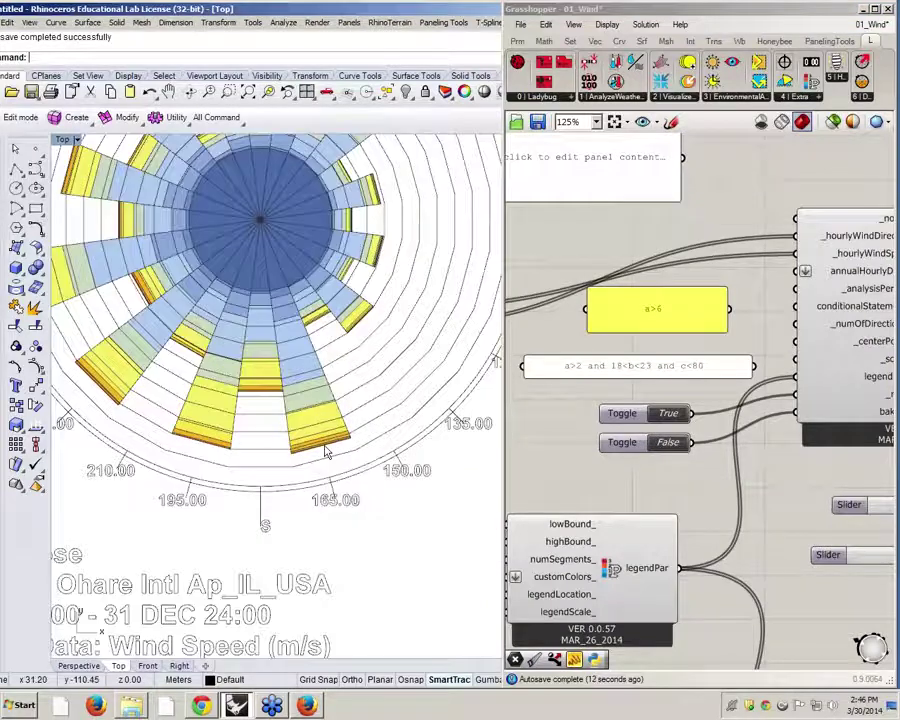
scroll(324, 451, "down", 4)
right_click_drag(298, 368, 321, 307)
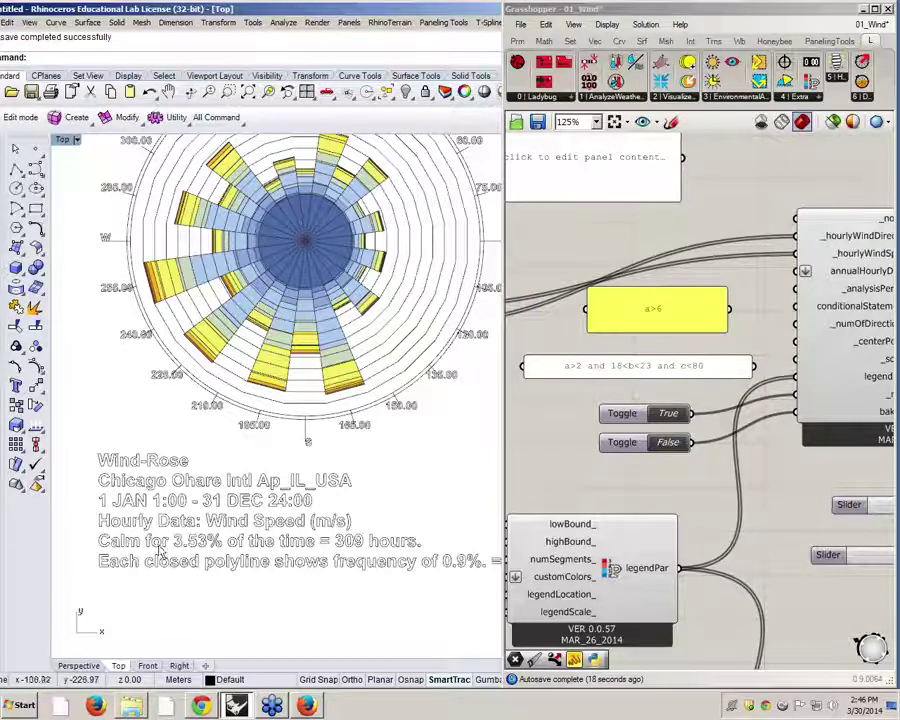
right_click_drag(266, 545, 233, 543)
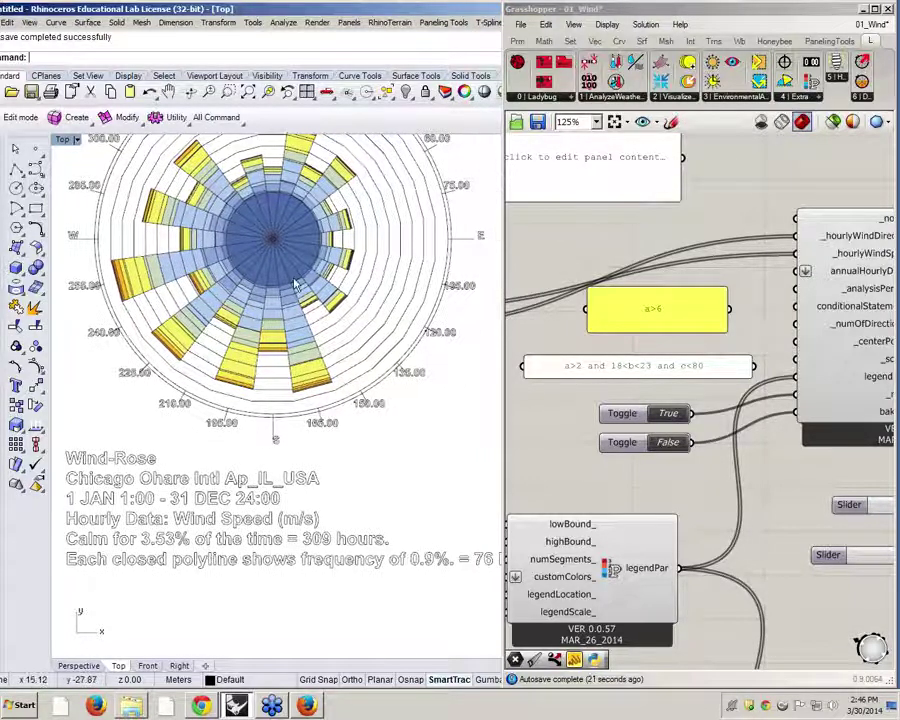
right_click_drag(422, 532, 286, 512)
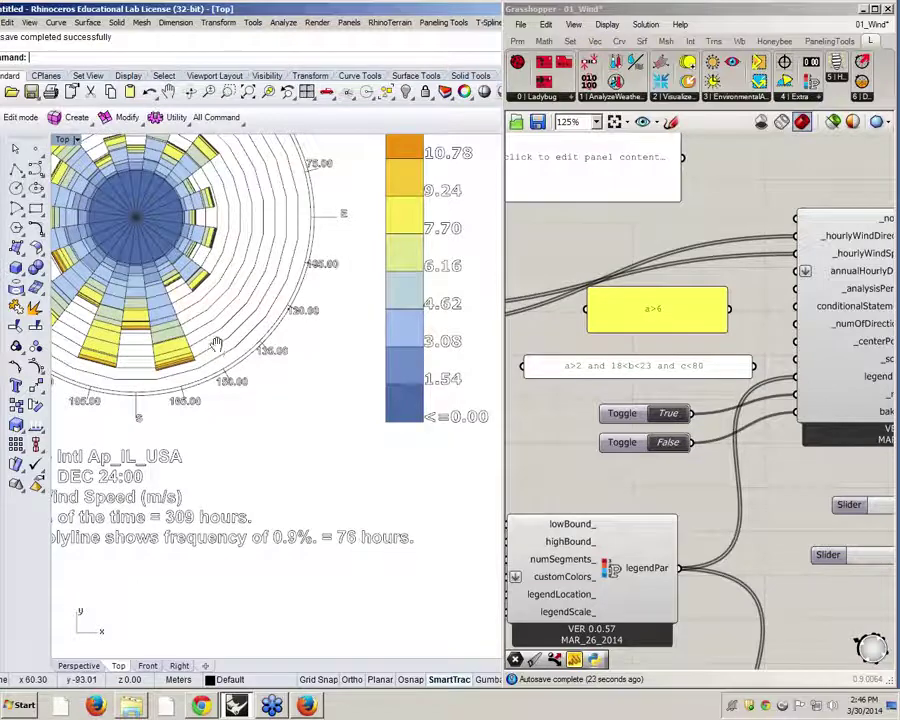
right_click_drag(212, 352, 240, 440)
right_click_drag(357, 412, 320, 503)
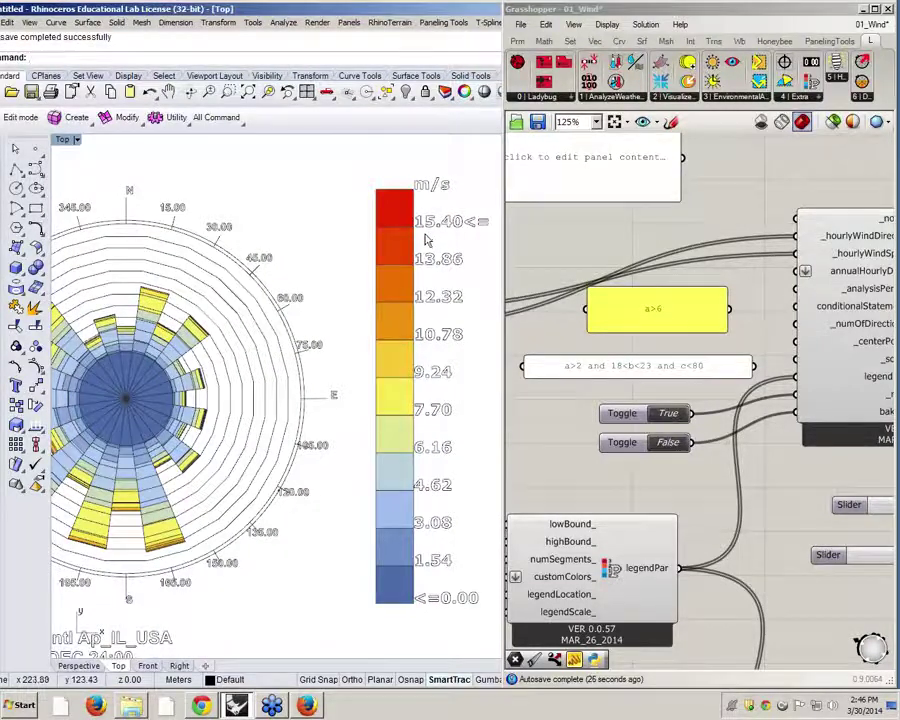
scroll(416, 243, "down", 2)
right_click_drag(216, 382, 281, 337)
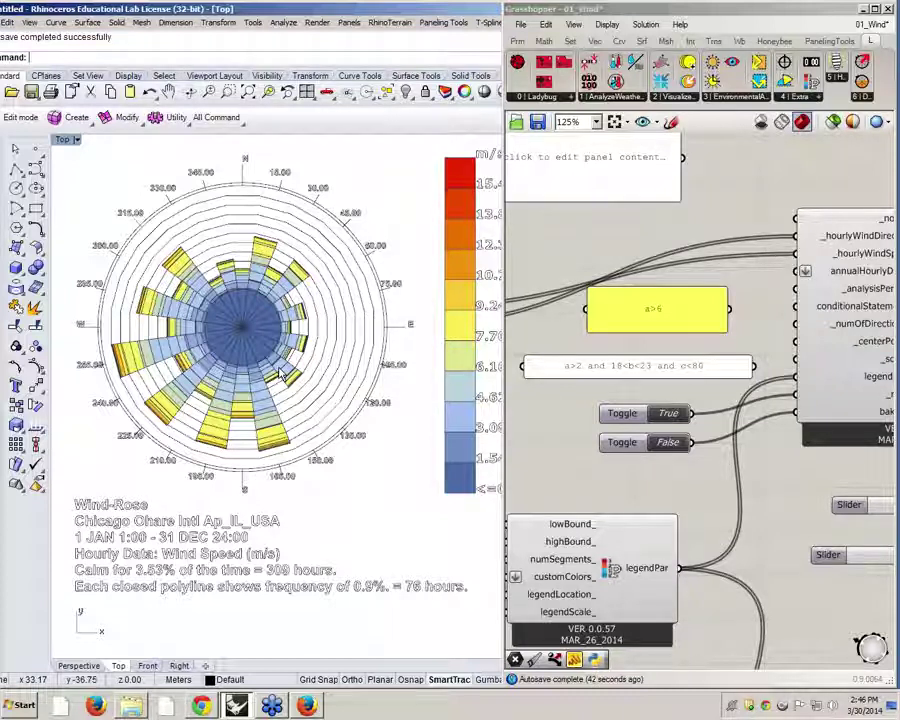
- Add Ladybug's Separate Data component beside the upper Import Weather Data component and connect windSpeed to its _inputList
right_click_drag(739, 317, 567, 332)
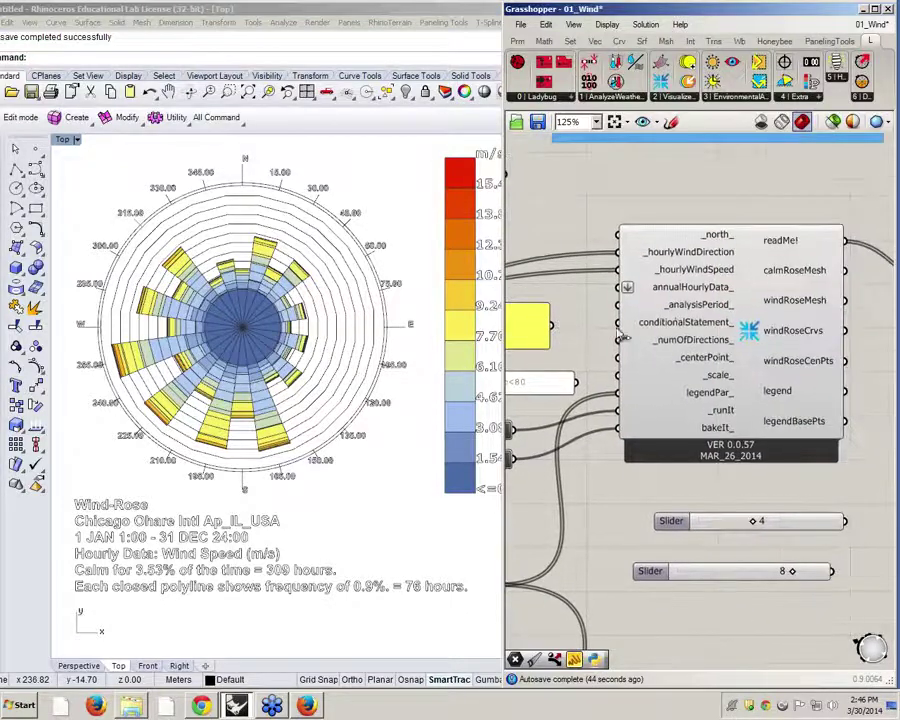
scroll(680, 315, "down", 3)
right_click_drag(646, 298, 750, 352)
scroll(566, 358, "up", 2)
right_click_drag(560, 376, 704, 365)
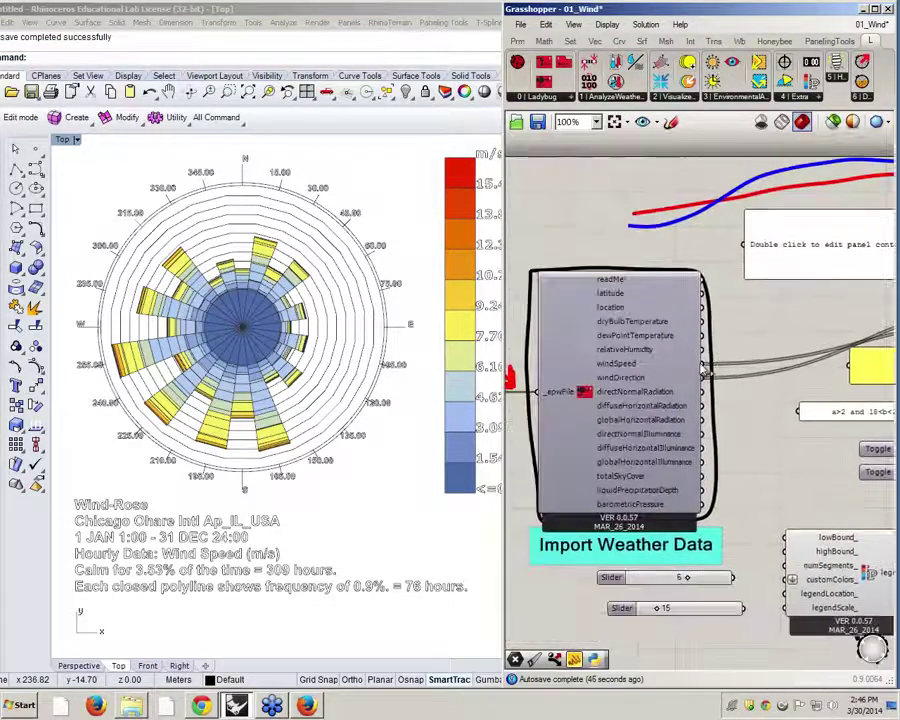
scroll(707, 368, "up", 1)
right_click_drag(639, 380, 577, 344)
mouse_move(566, 353)
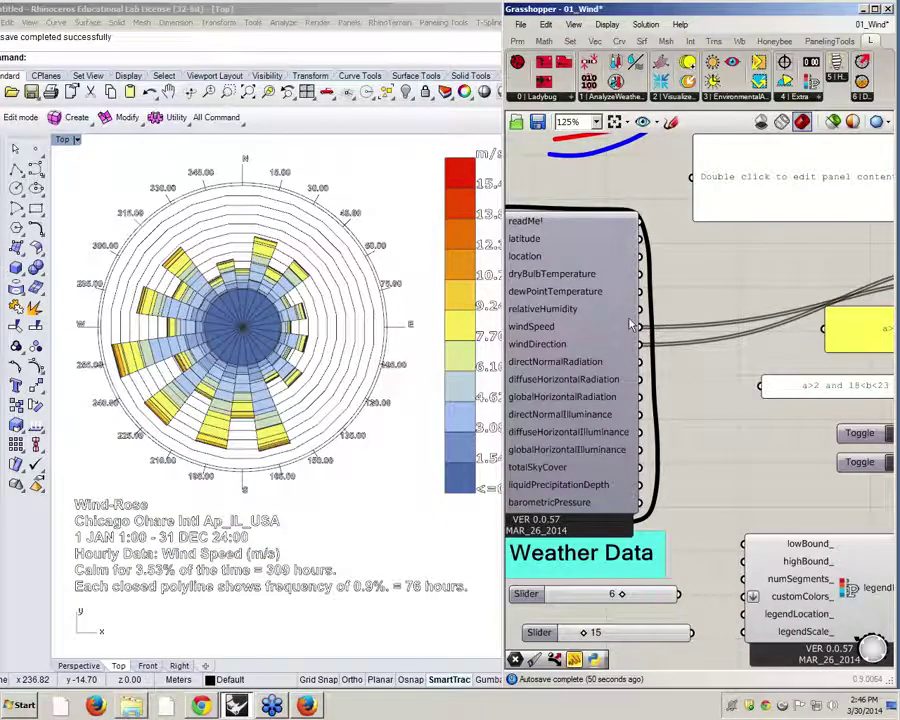
scroll(575, 325, "down", 1)
scroll(575, 325, "down", 4)
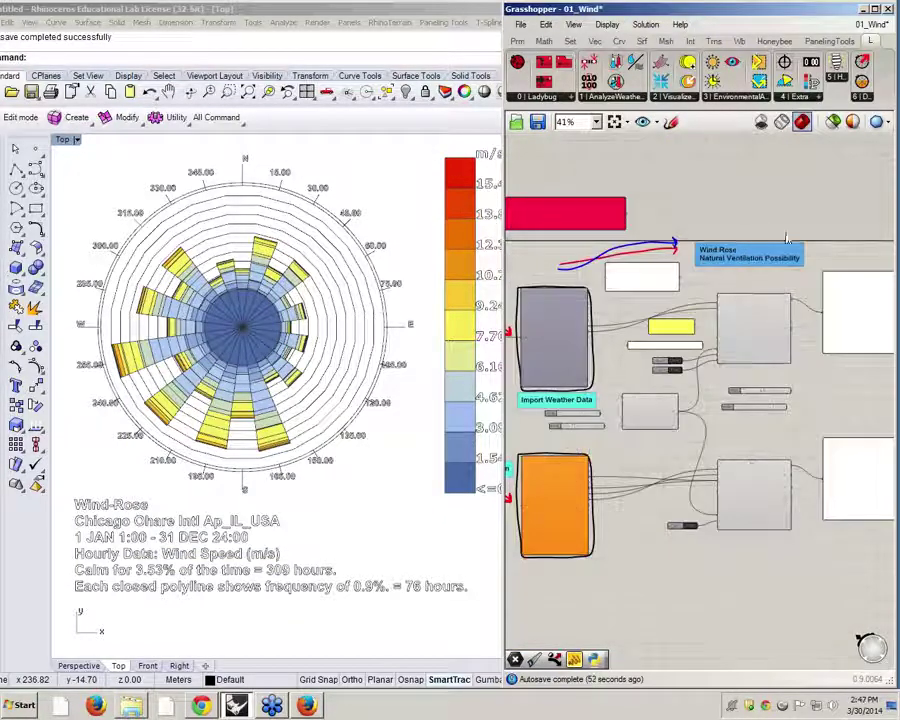
left_click(810, 97)
left_click(775, 302)
left_click(617, 298)
right_click_drag(594, 313, 643, 304)
scroll(643, 304, "up", 5)
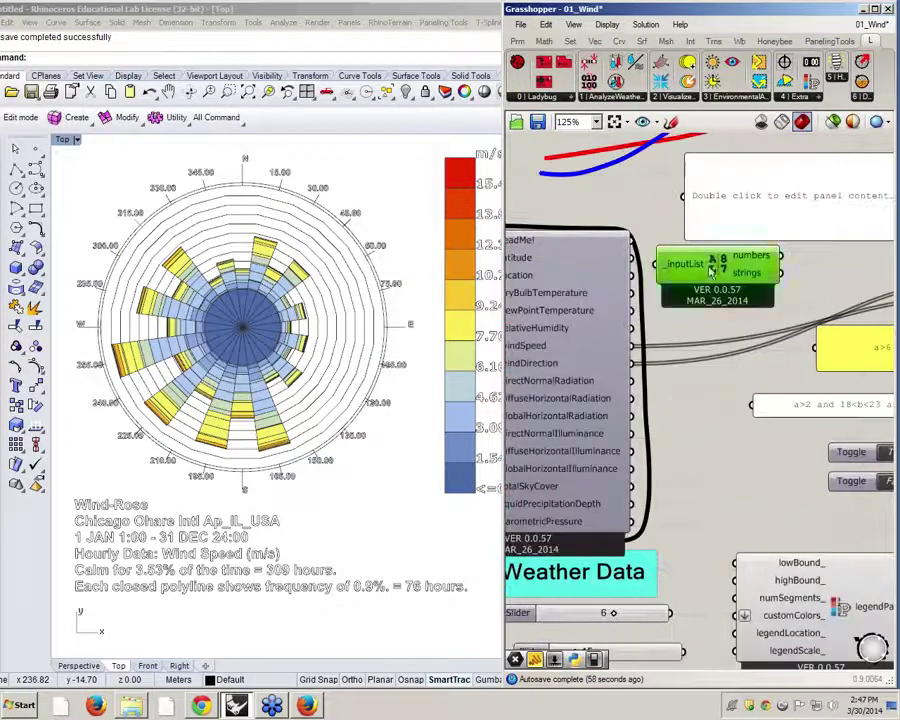
left_click(708, 263)
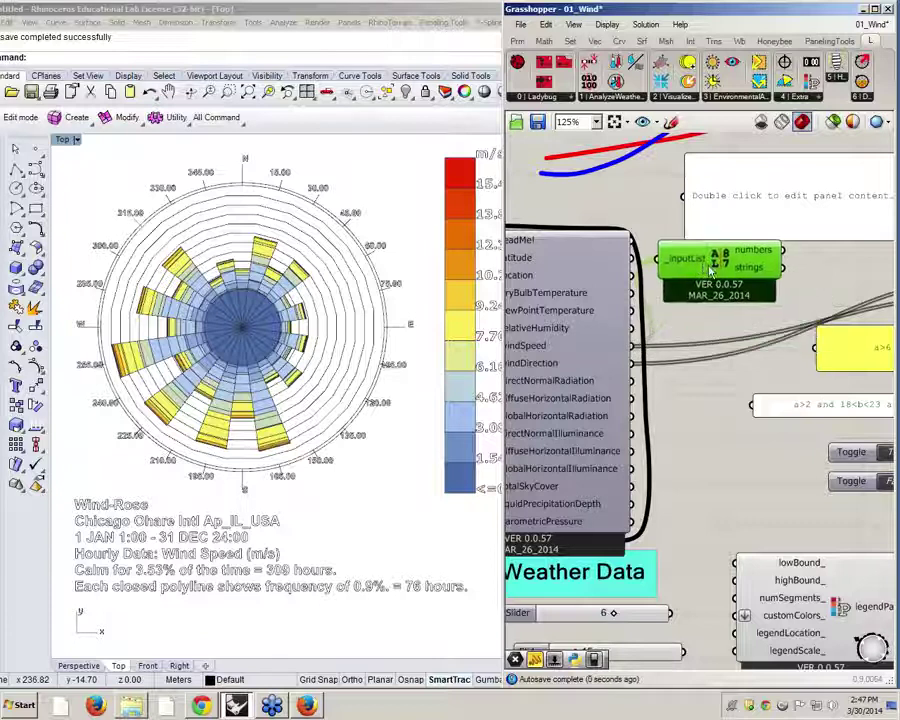
- Add an Average component fed by the separated numbers output, and connect its result to the yellow a>6 panel
right_click_drag(880, 257, 771, 247)
left_click(738, 270)
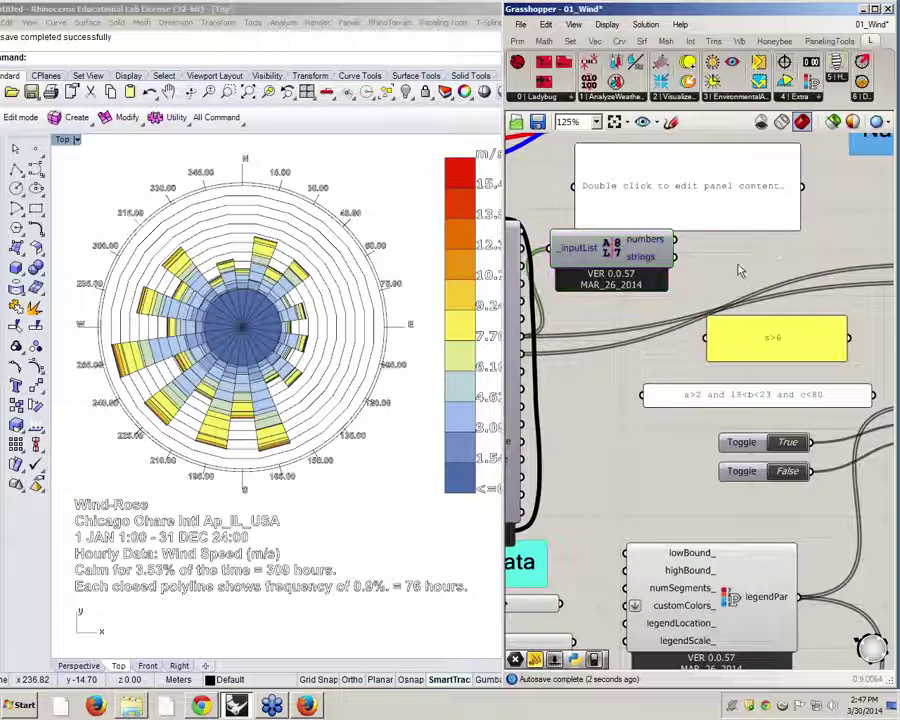
double_click(740, 270)
type("aver")
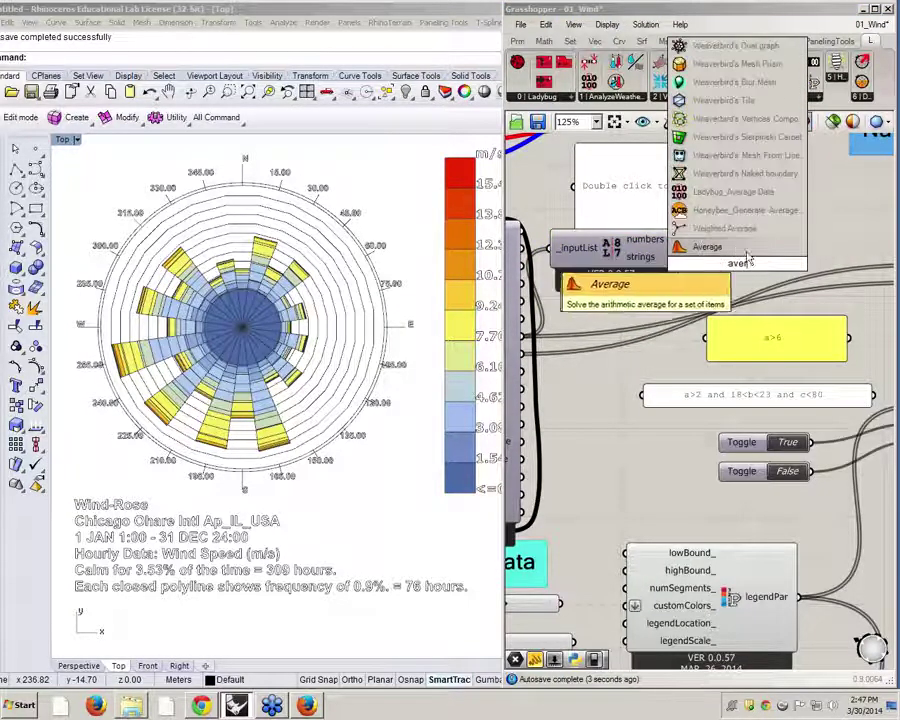
left_click(735, 250)
left_click_drag(676, 241, 700, 261)
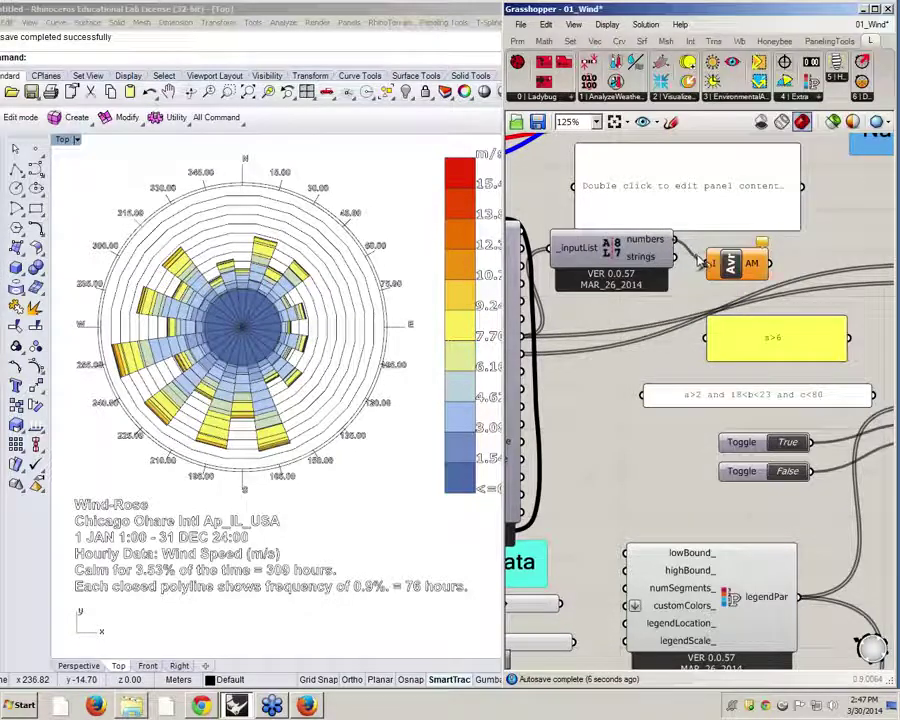
left_click_drag(770, 263, 708, 338)
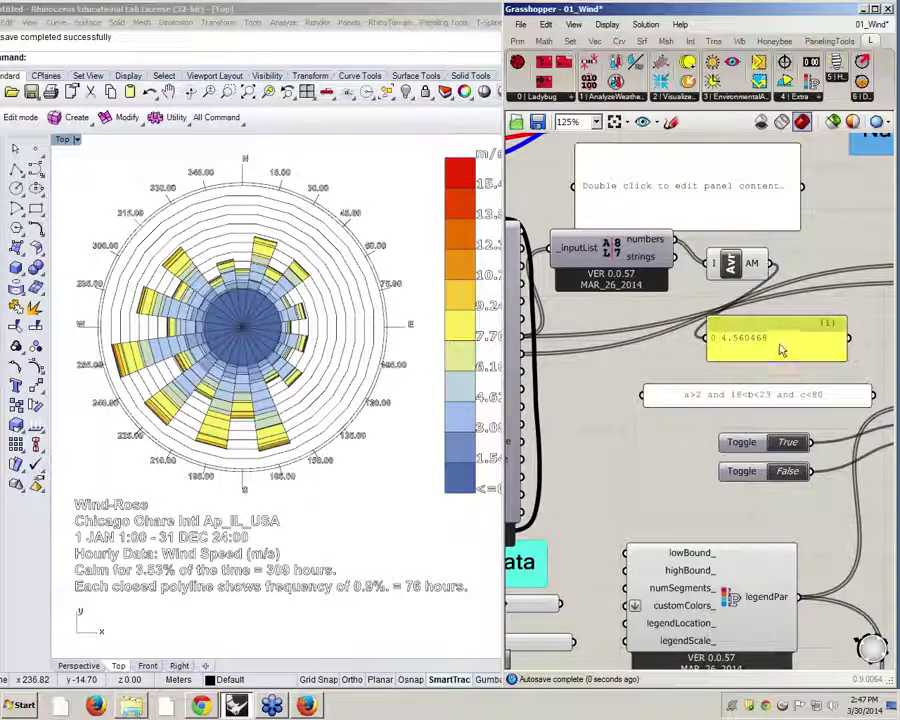
left_click_drag(783, 351, 786, 339)
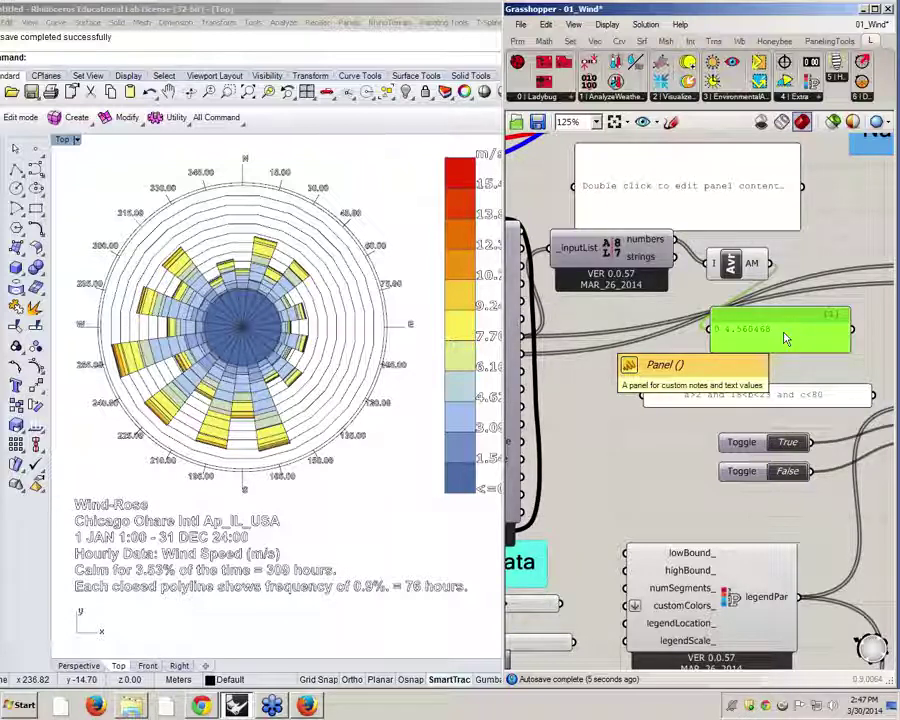
scroll(791, 275, "down", 5)
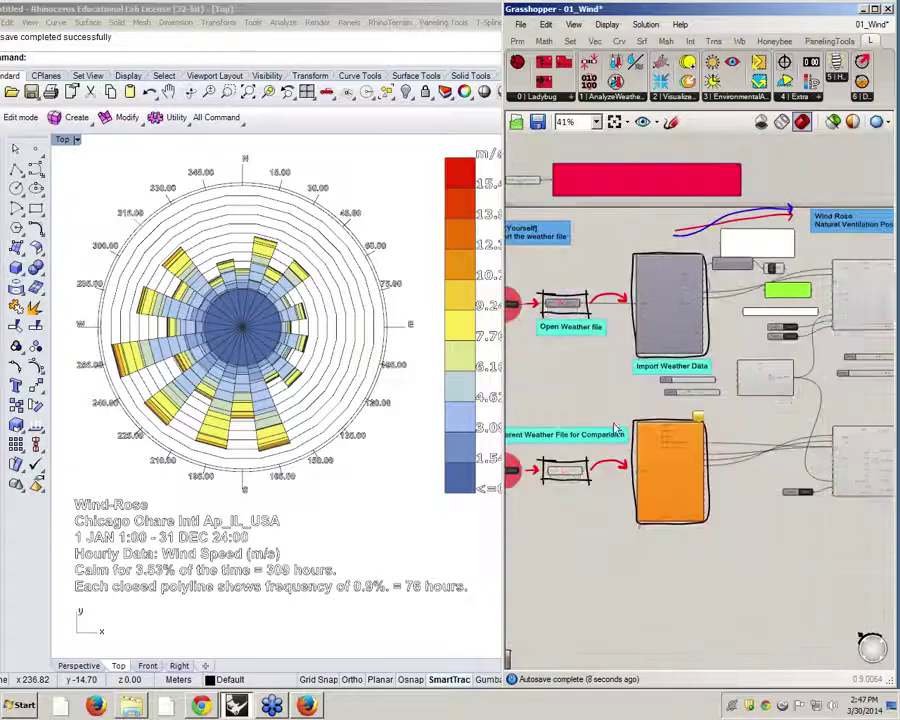
- Start choosing the comparison weather file and browse to the c:\EnergyPlusV7-0-0\WeatherData folder
right_click_drag(566, 469, 668, 388)
scroll(668, 388, "up", 4)
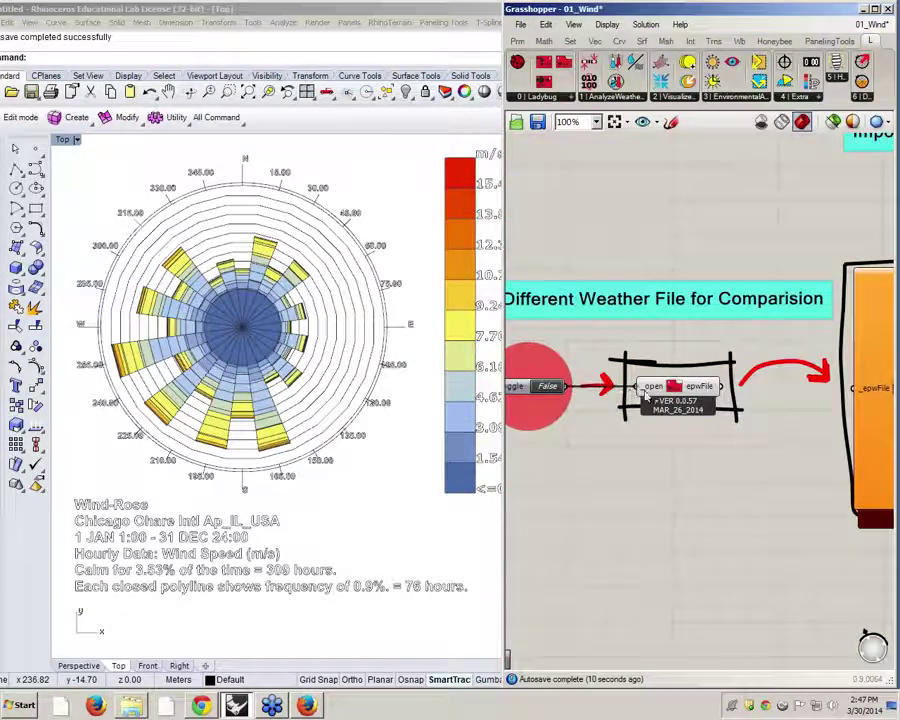
left_click(552, 386)
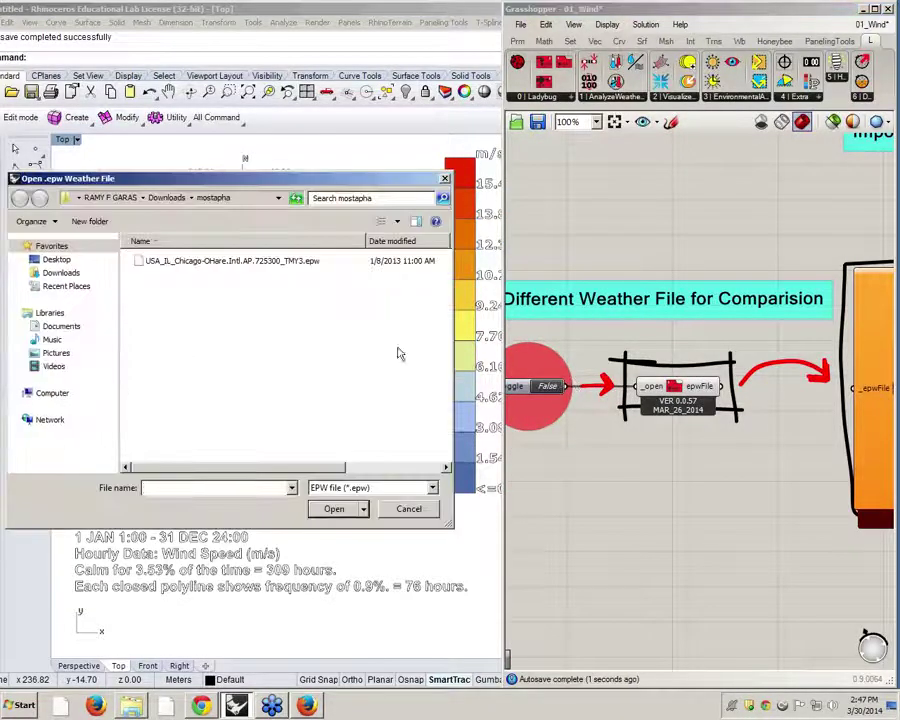
left_click(57, 260)
left_click_drag(449, 331, 441, 394)
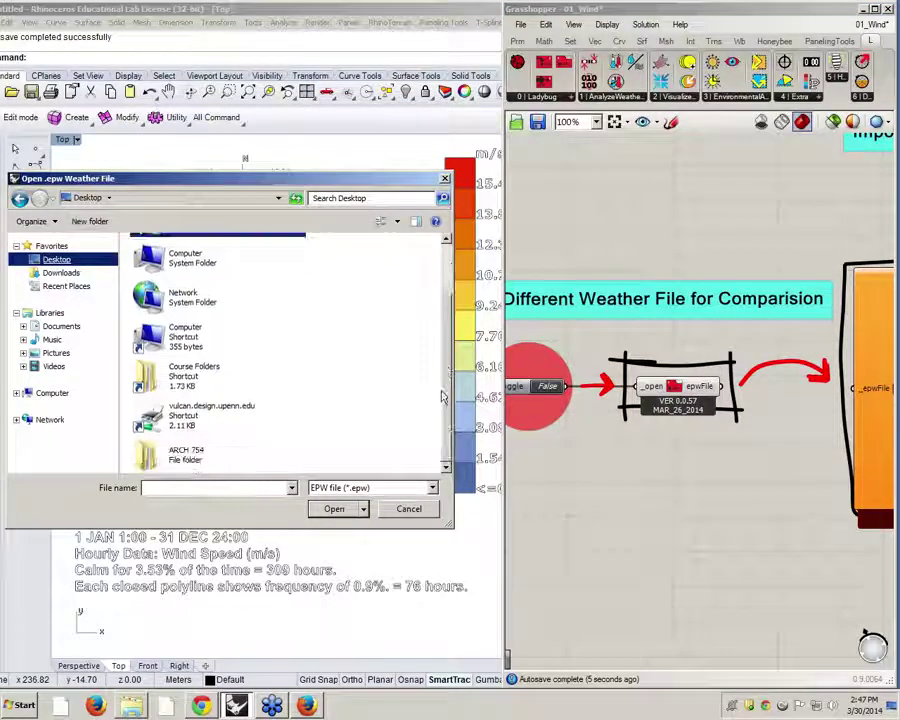
left_click(210, 488)
type("c")
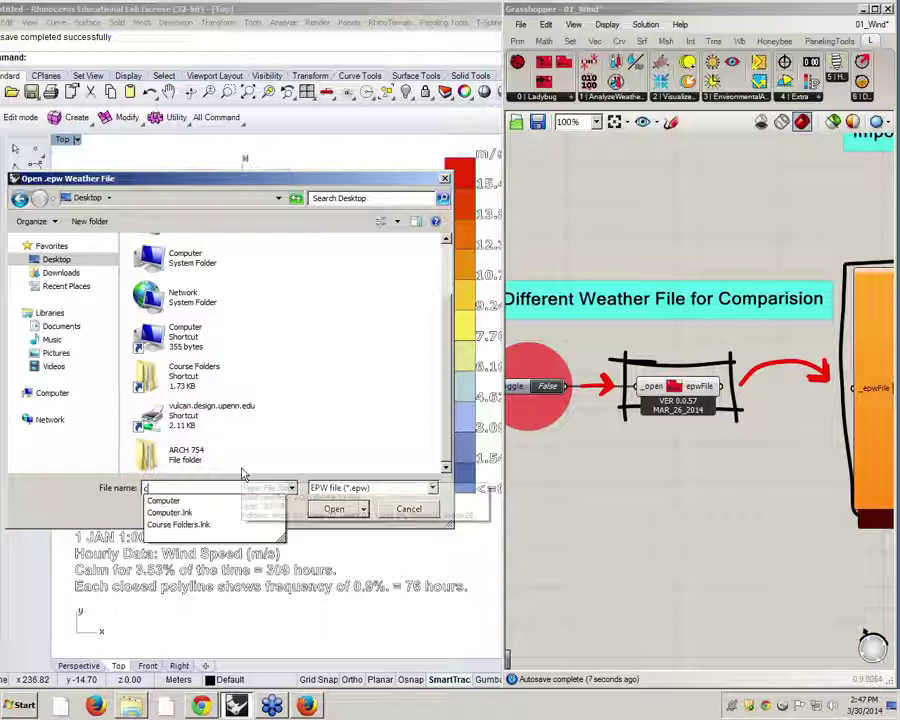
type(":\\e")
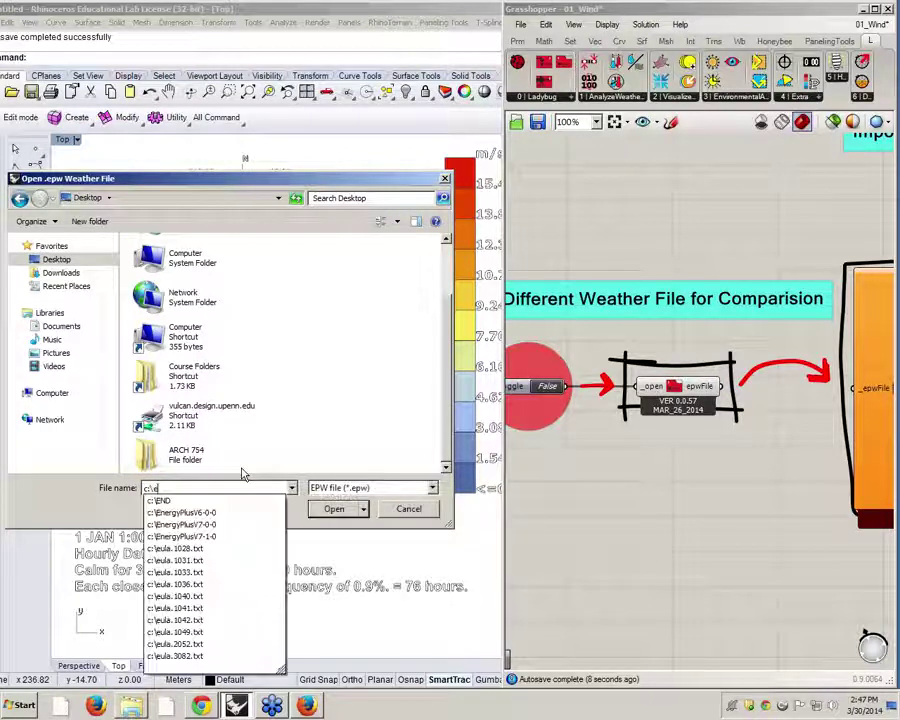
key("Down")
key("Down")
key("Down")
type("\\WeatherData")
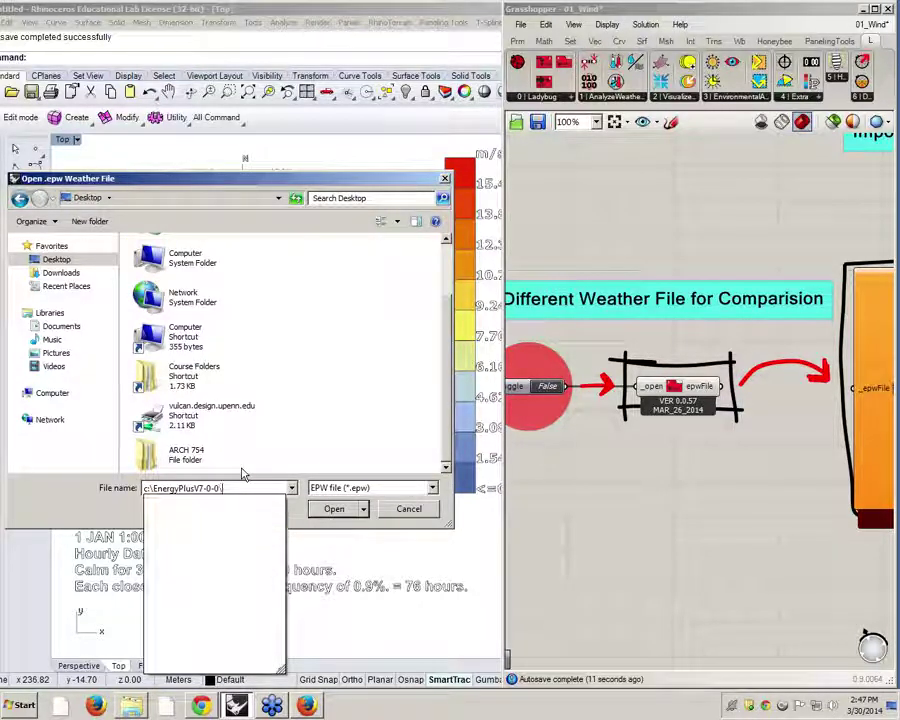
key("Return")
key("Return")
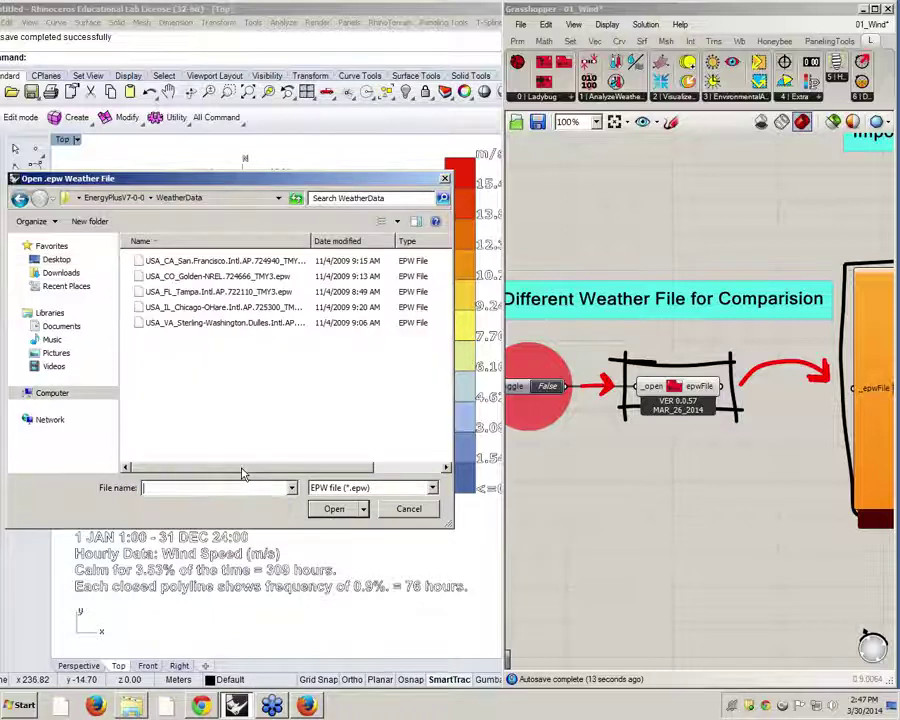
- Open USA_CO_Golden-NREL.724666_TMY3.epw and connect its epwFile output to the lower Import Weather Data component's _epwFile input
left_click(235, 276)
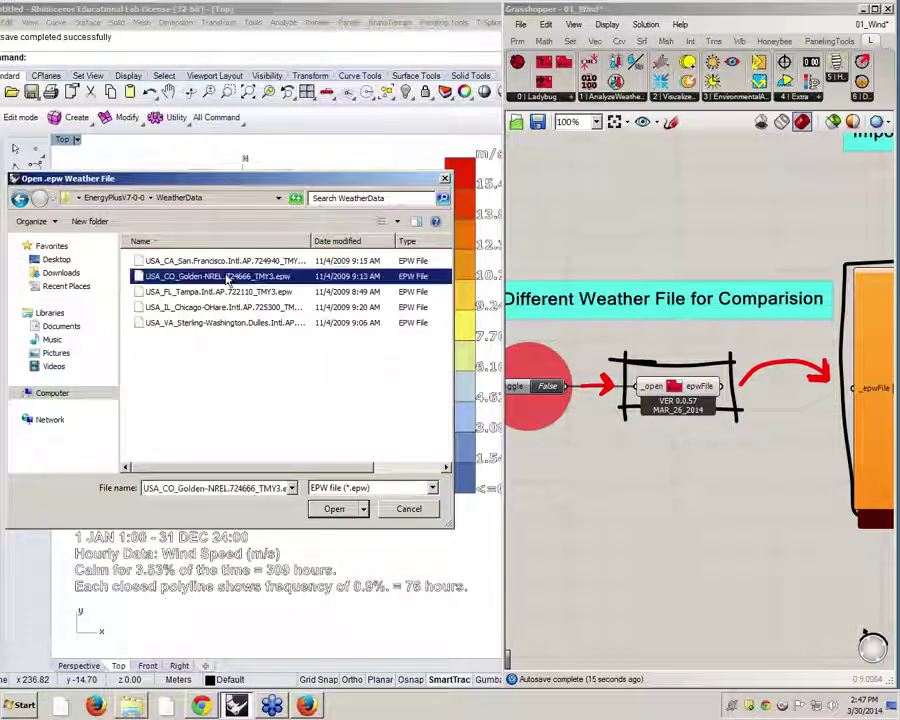
left_click(334, 509)
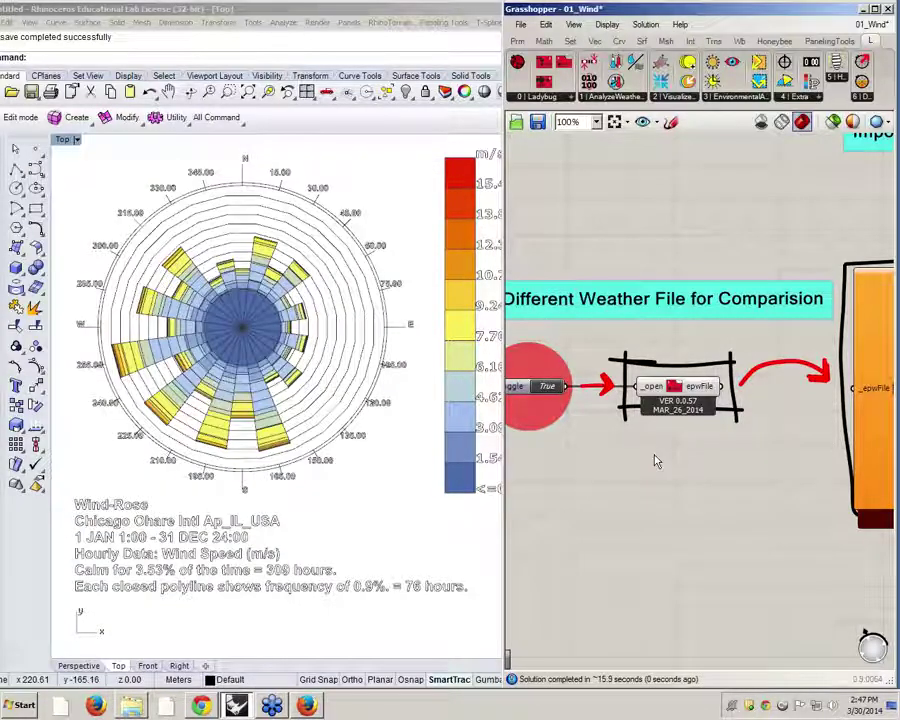
left_click_drag(645, 385, 779, 388)
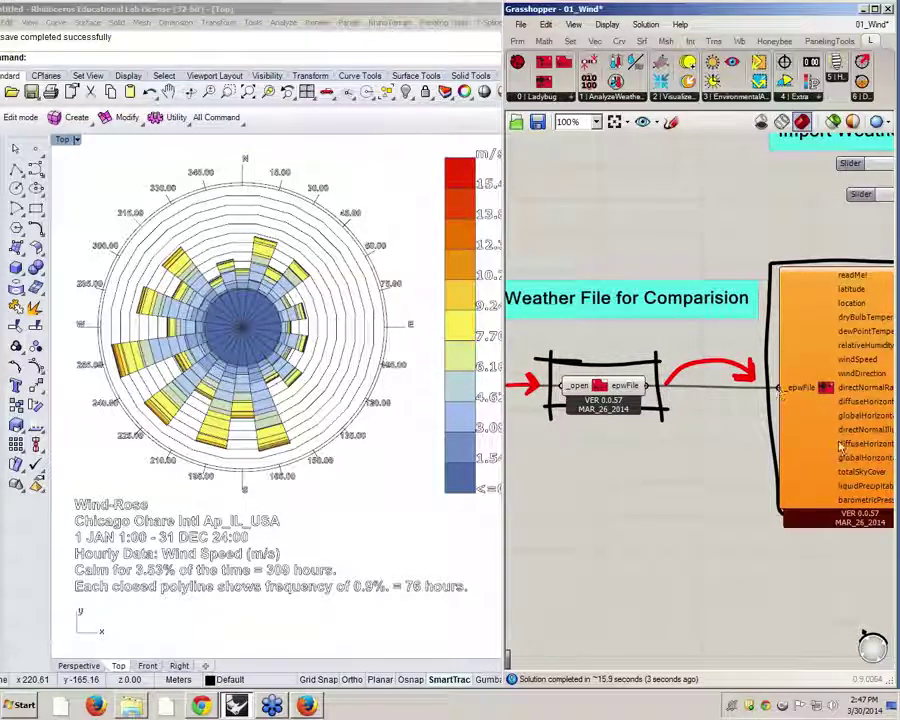
- Place a point object in Rhino's Top view in the empty area below the Chicago wind rose and its text
scroll(614, 402, "down", 5)
right_click_drag(796, 389, 771, 402)
scroll(664, 362, "up", 5)
left_click(697, 371)
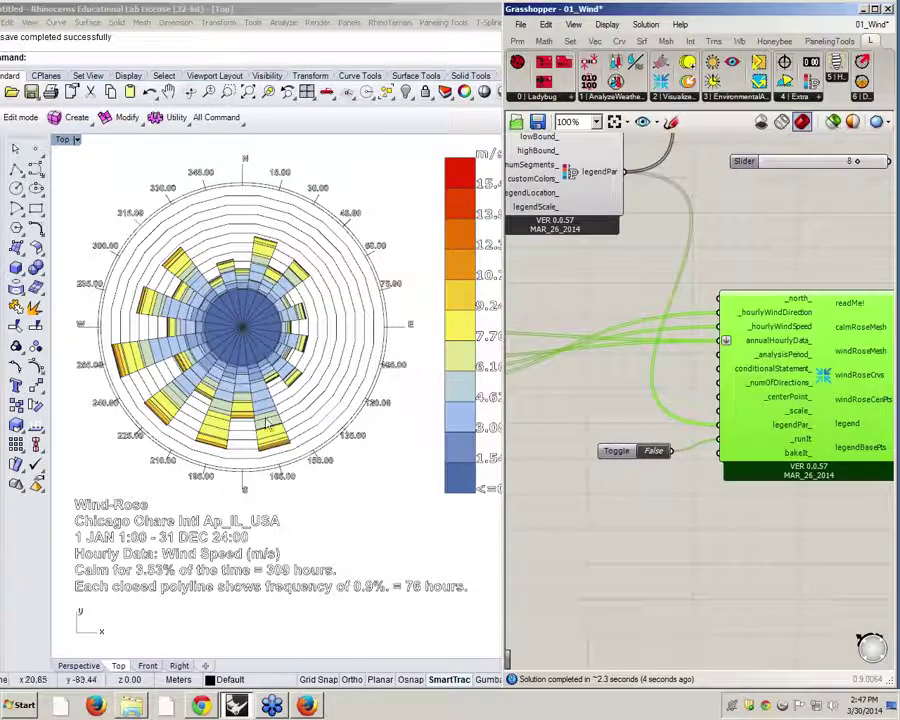
left_click(223, 454)
scroll(220, 440, "down", 14)
scroll(220, 440, "up", 12)
right_click_drag(291, 573, 305, 460)
scroll(305, 428, "down", 4)
right_click_drag(282, 545, 255, 490)
type("Point")
key("Return")
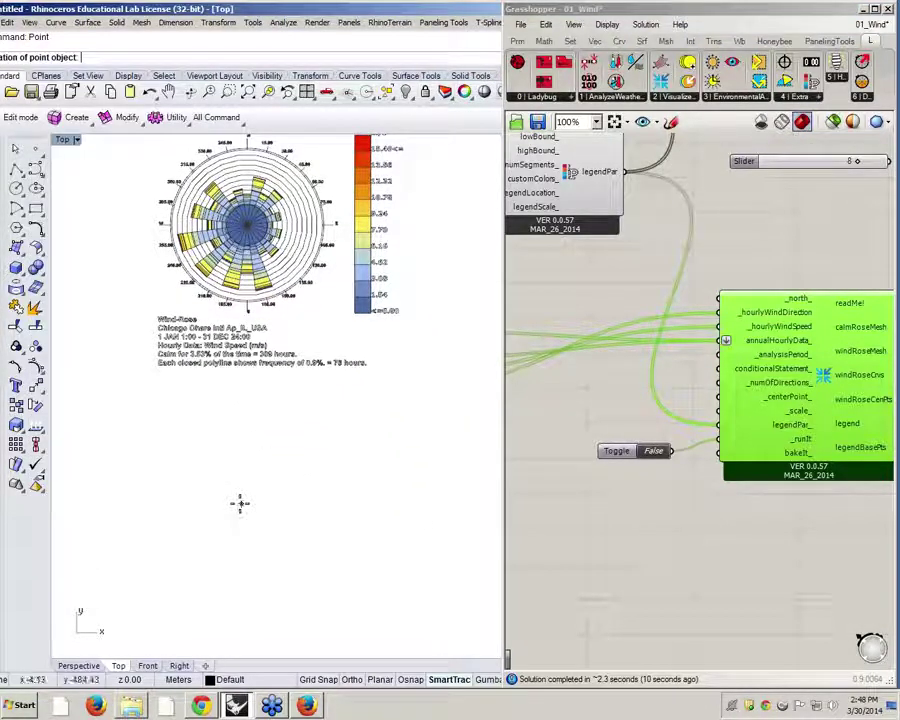
left_click(240, 503)
- Add a Point parameter near the lower wind rose component in Grasshopper and reference the new Rhino point in it
left_click_drag(209, 456, 284, 561)
right_click_drag(578, 543, 738, 554)
double_click(722, 425)
type("poi")
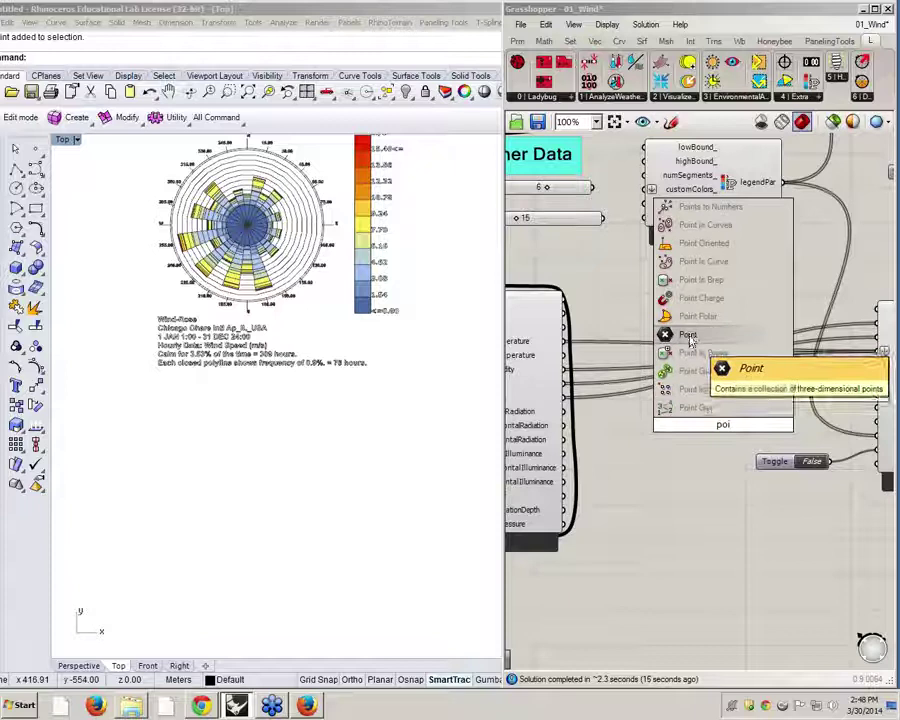
left_click(688, 341)
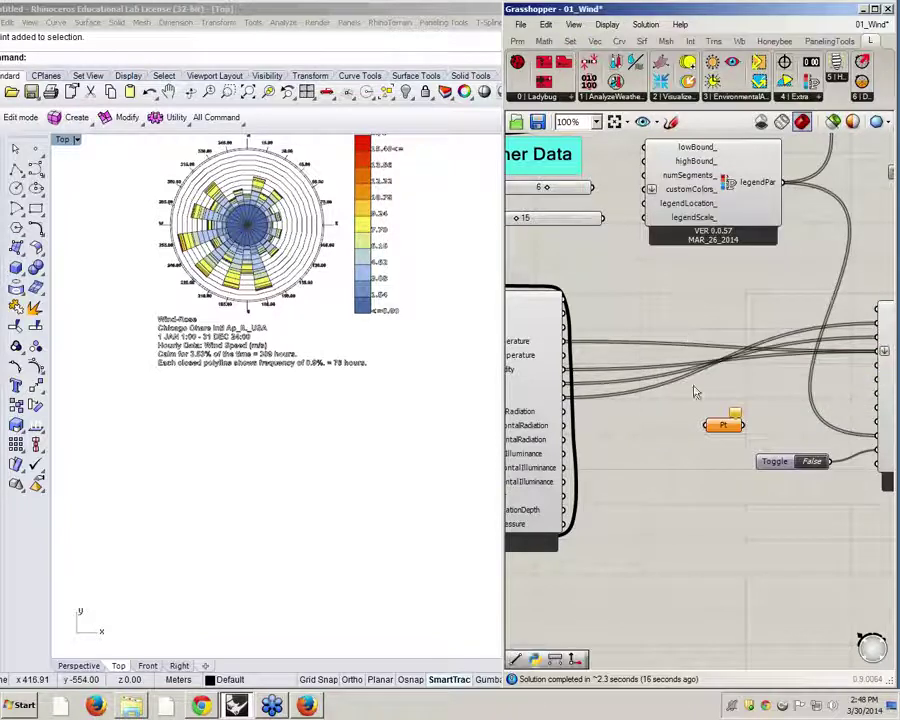
left_click_drag(722, 425, 703, 401)
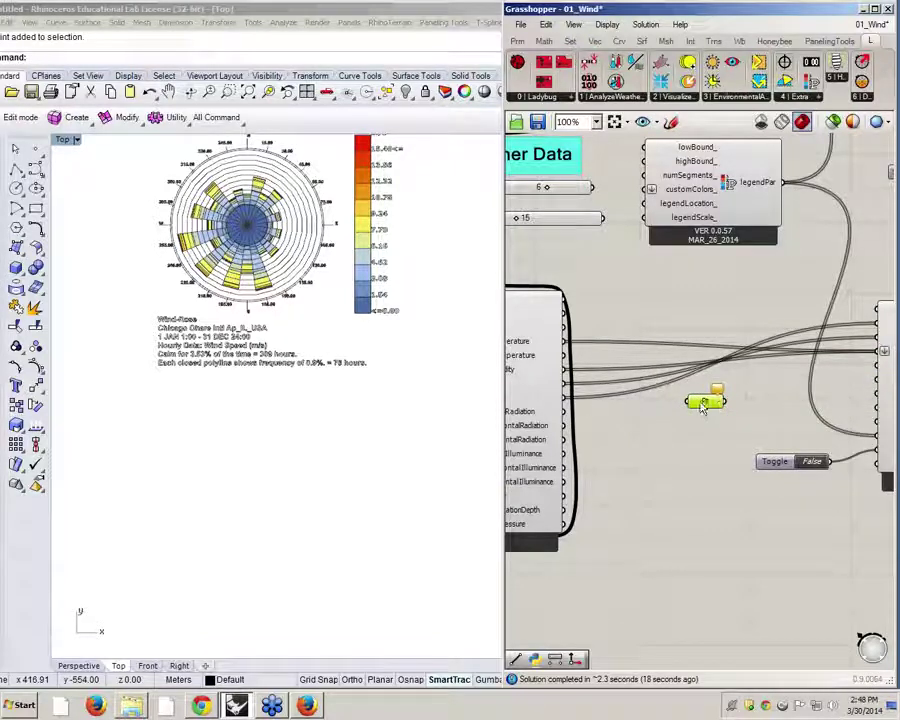
right_click(701, 406)
left_click(766, 556)
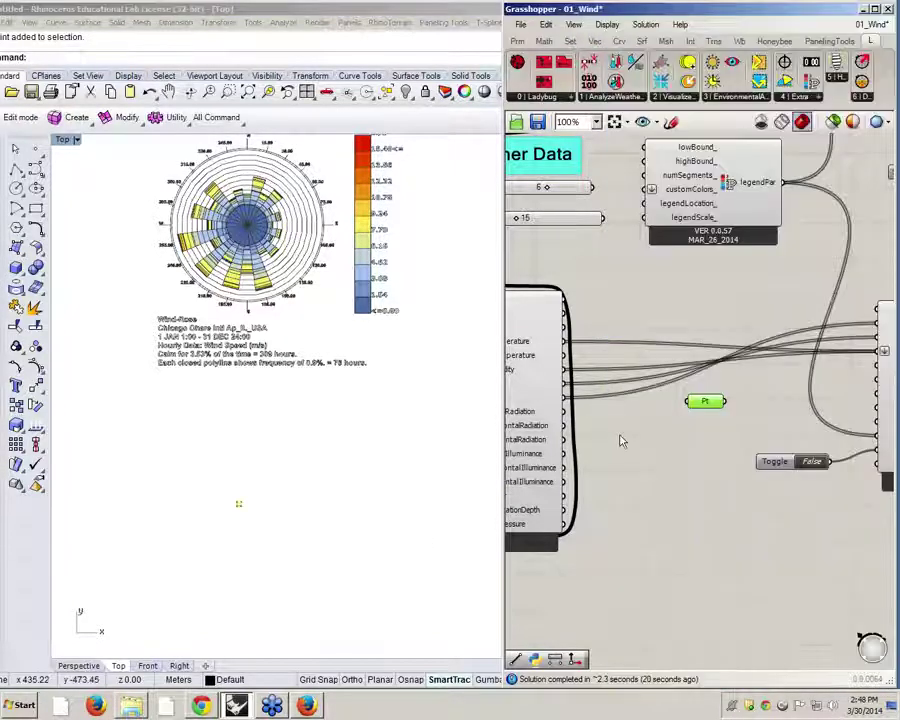
- Connect the Point parameter to the lower wind rose's _centerPoint_ input and set its _runIt toggle to True
right_click_drag(620, 438, 521, 417)
left_click_drag(624, 381, 836, 398)
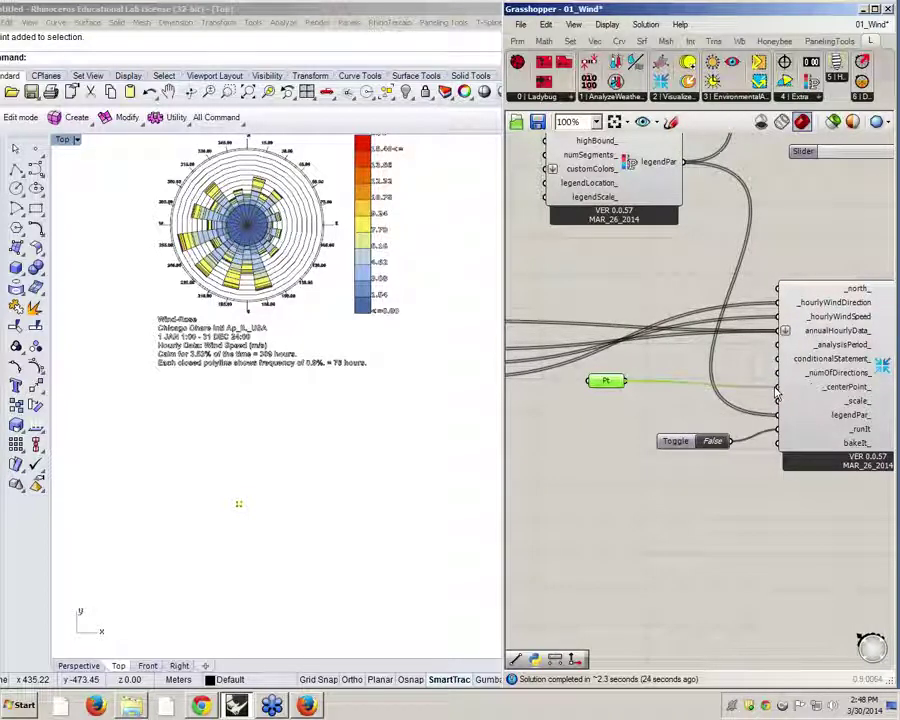
left_click_drag(776, 389, 778, 387)
right_click_drag(736, 419, 701, 415)
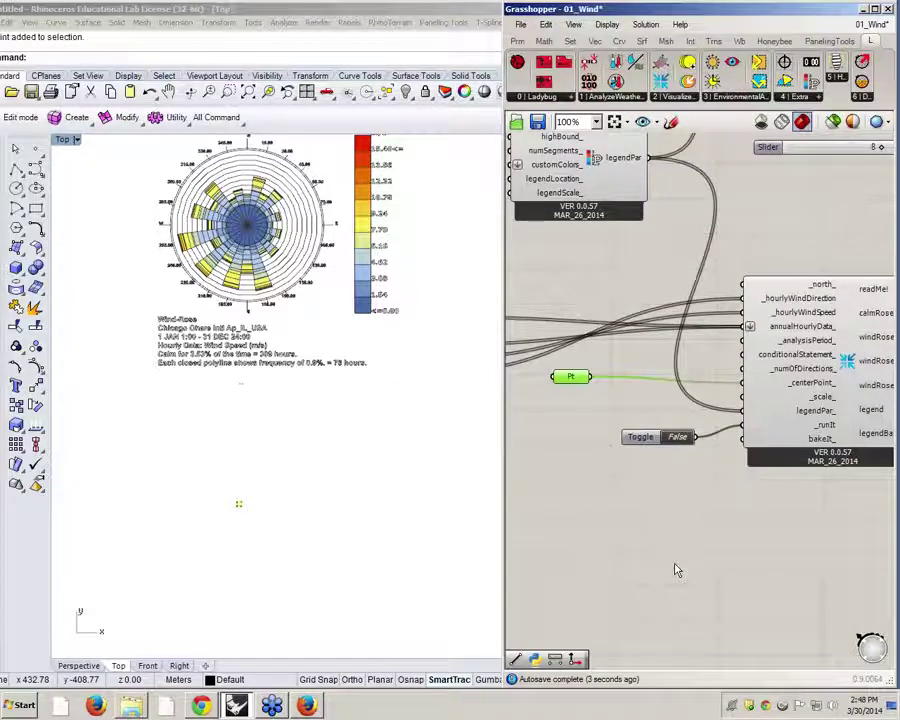
left_click(677, 437)
left_click(241, 295)
scroll(257, 428, "down", 2)
scroll(175, 537, "down", 2)
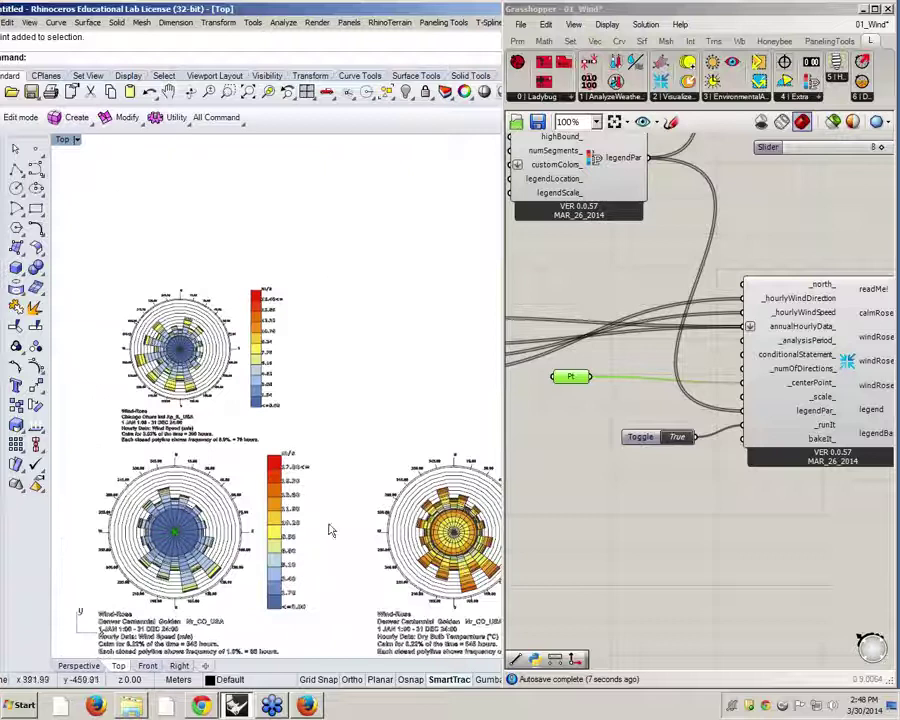
- Disconnect all sources from the lower wind rose component's annualHourlyData_ input
left_click(746, 304)
scroll(798, 305, "down", 2)
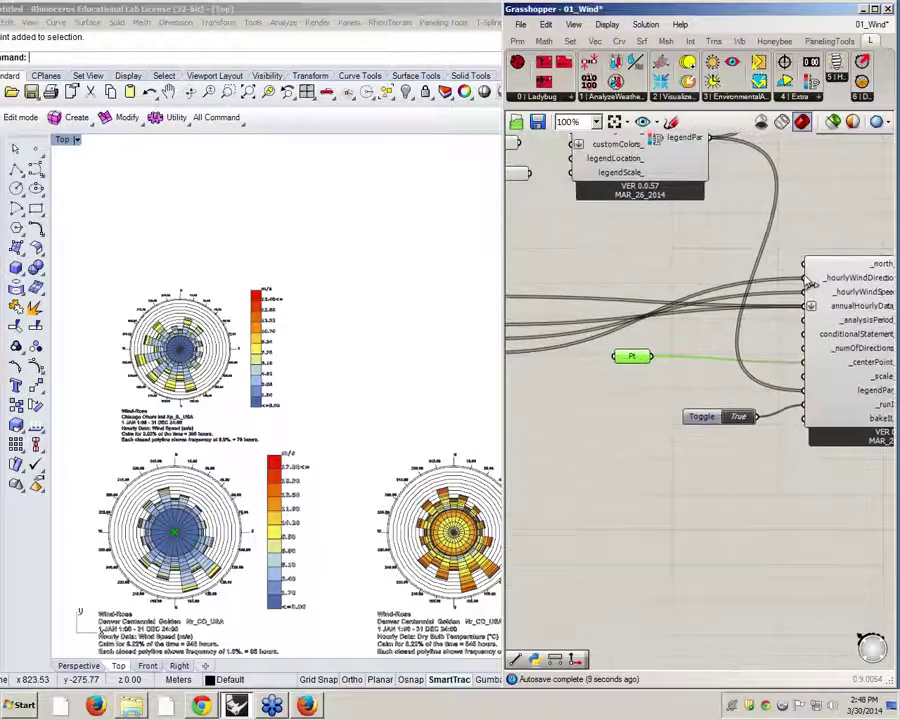
right_click(838, 303)
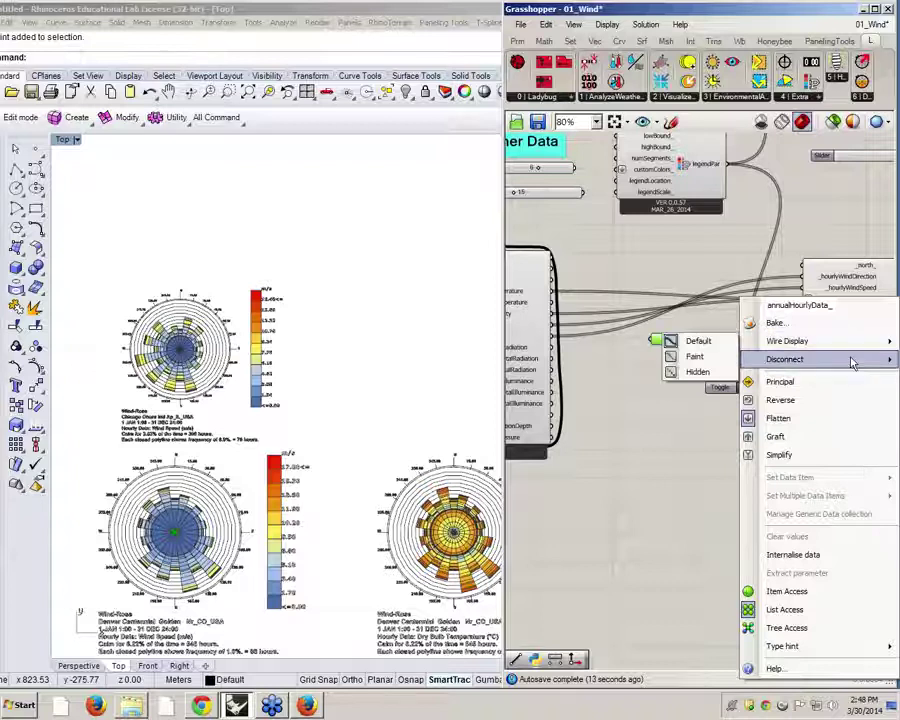
mouse_move(780, 359)
left_click(714, 366)
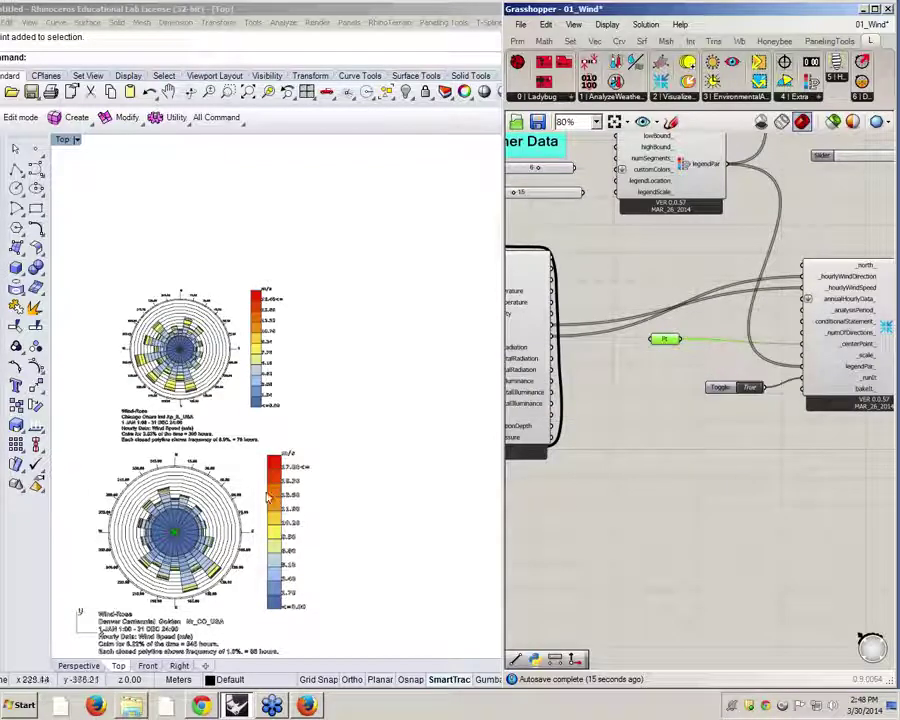
- Move the centre point in Rhino so the Denver wind rose sits to the right of the Chicago one
left_click_drag(175, 535, 380, 343)
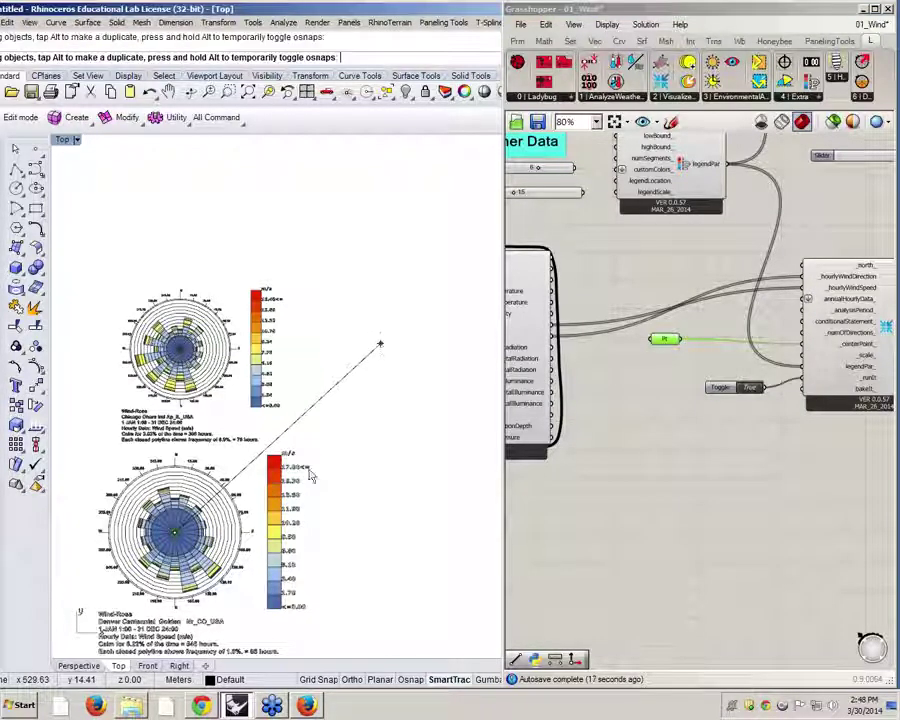
right_click_drag(309, 470, 268, 492)
scroll(197, 363, "up", 2)
scroll(260, 316, "up", 6)
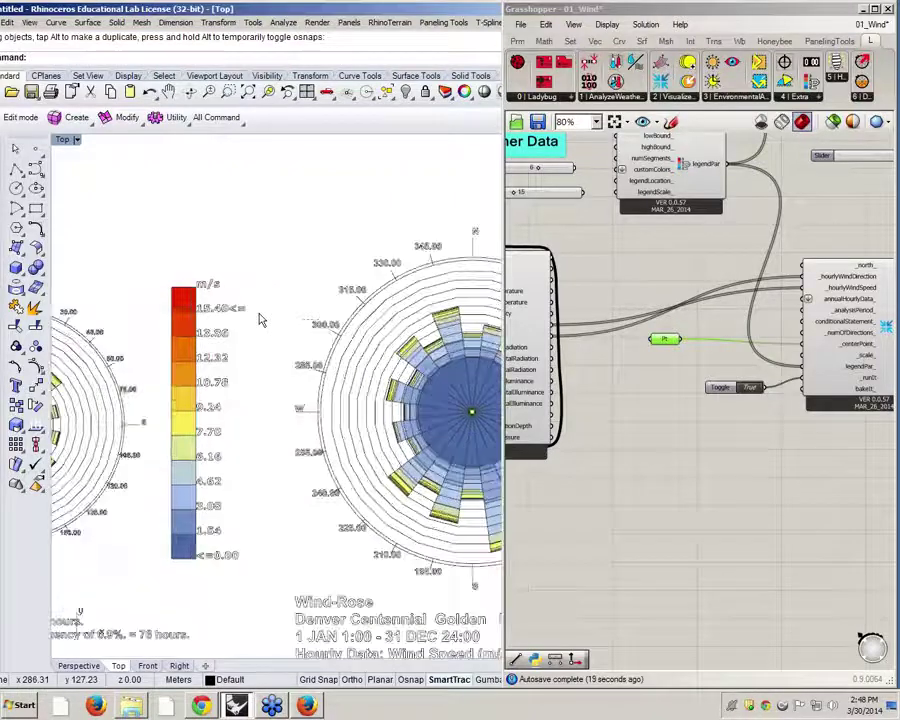
- Compare the upper limits and colour ranges of the Chicago and Denver wind speed legends
right_click_drag(288, 386, 125, 369)
scroll(125, 370, "down", 3)
scroll(425, 291, "up", 3)
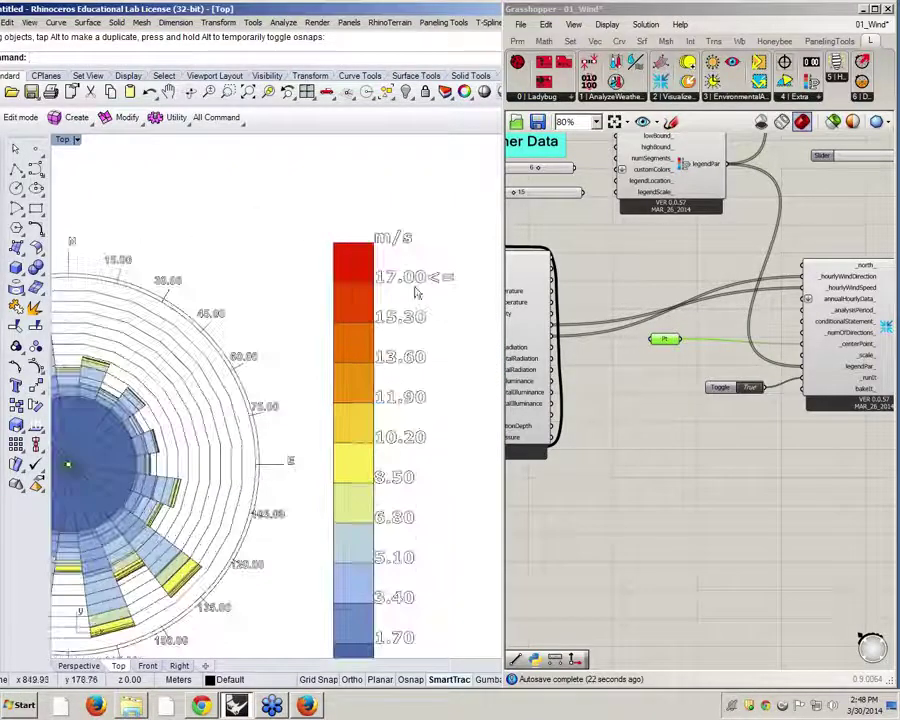
scroll(443, 278, "down", 4)
scroll(165, 240, "up", 4)
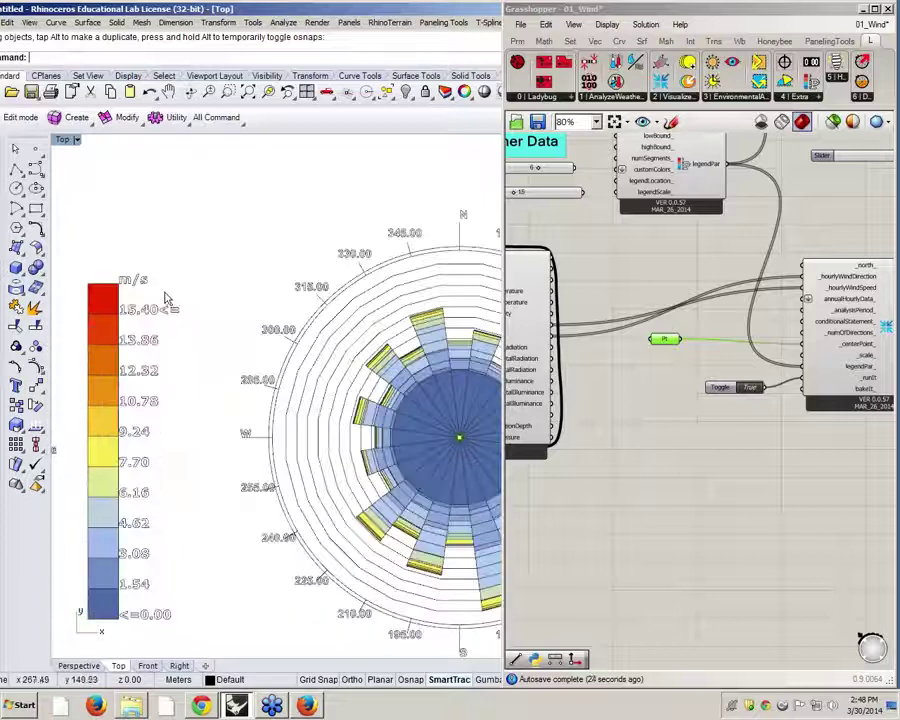
scroll(186, 308, "down", 4)
- Connect the slider set to 15 to the highBound_ input of the legend parameters component shared by both wind roses
right_click_drag(714, 275, 762, 374)
mouse_move(723, 255)
left_mouse_down()
mouse_move(720, 289)
mouse_move(739, 279)
mouse_move(721, 273)
left_mouse_up()
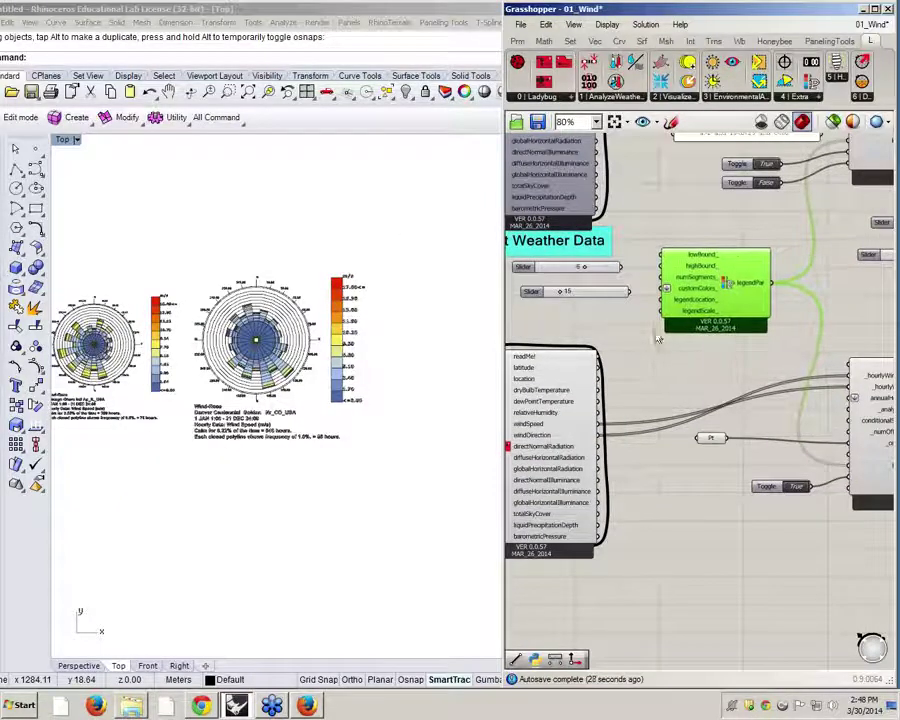
scroll(662, 276, "up", 2)
left_click_drag(627, 293, 666, 274)
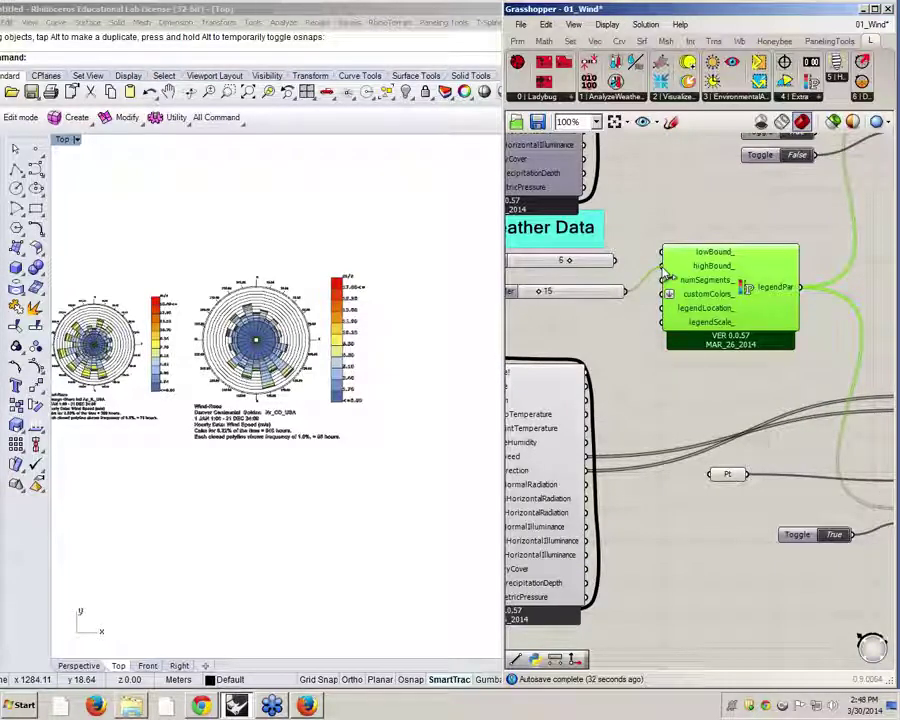
- Compare the Chicago and Denver wind roses and their legends under the shared upper bound
scroll(298, 285, "up", 5)
scroll(420, 322, "down", 7)
scroll(188, 353, "up", 7)
scroll(175, 358, "down", 8)
scroll(304, 362, "up", 4)
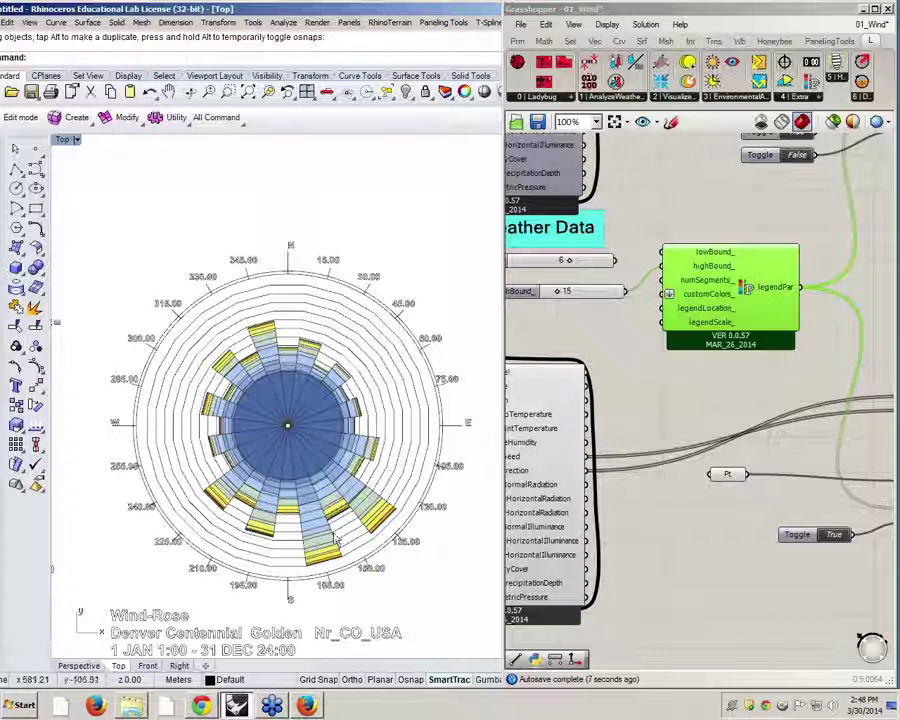
scroll(305, 462, "down", 5)
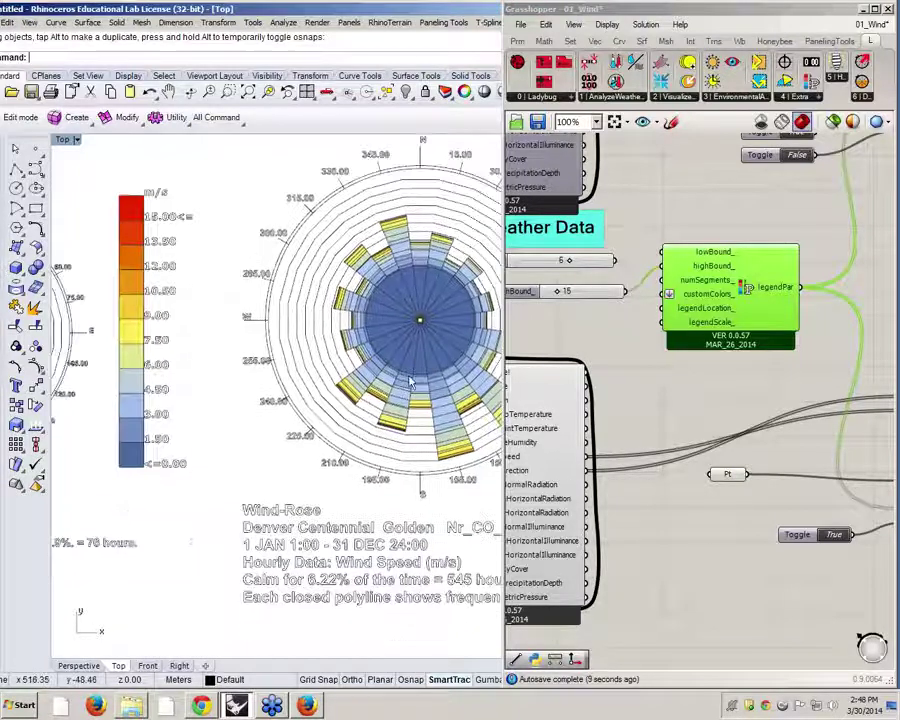